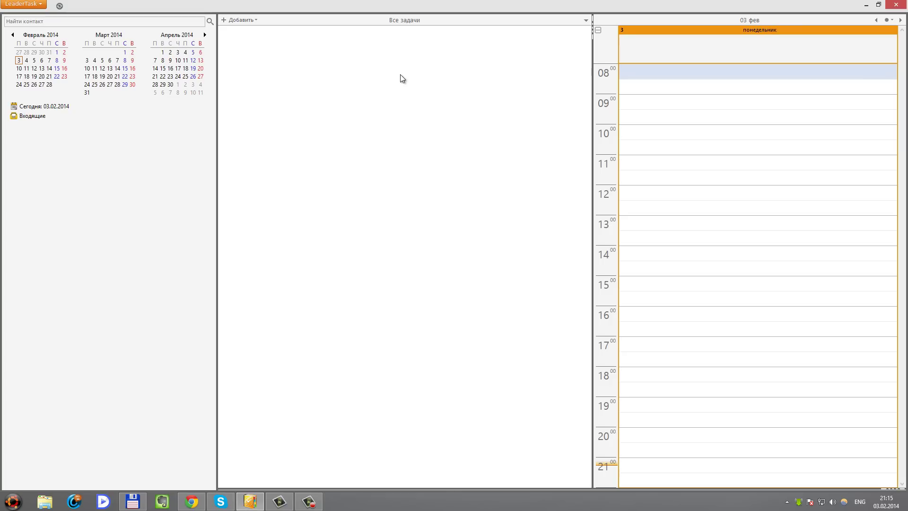
# Add the first inbox task, named 'Задача 1'
pyautogui.click(234, 20)
pyautogui.click(235, 31)
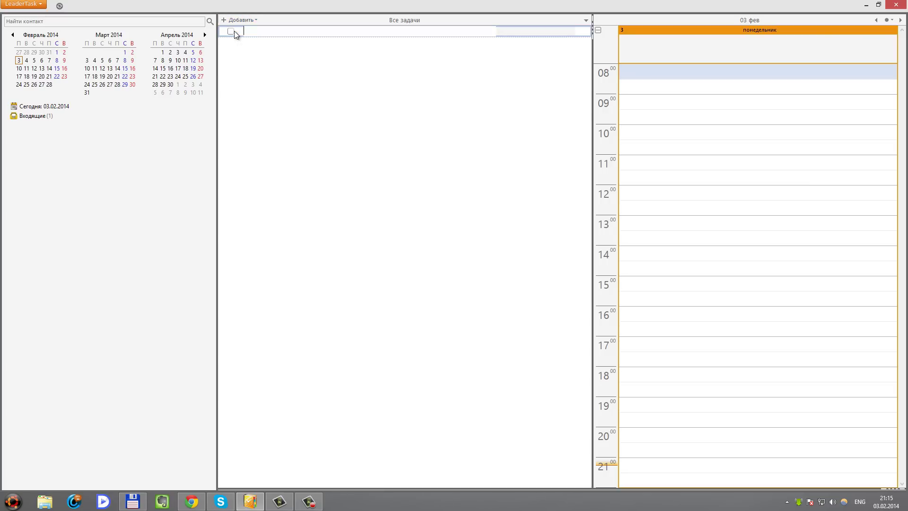
pyautogui.write('p')
pyautogui.press('BackSpace')
pyautogui.hotkey('alt', 'shift')
pyautogui.write('задача 1')
pyautogui.press('Return')
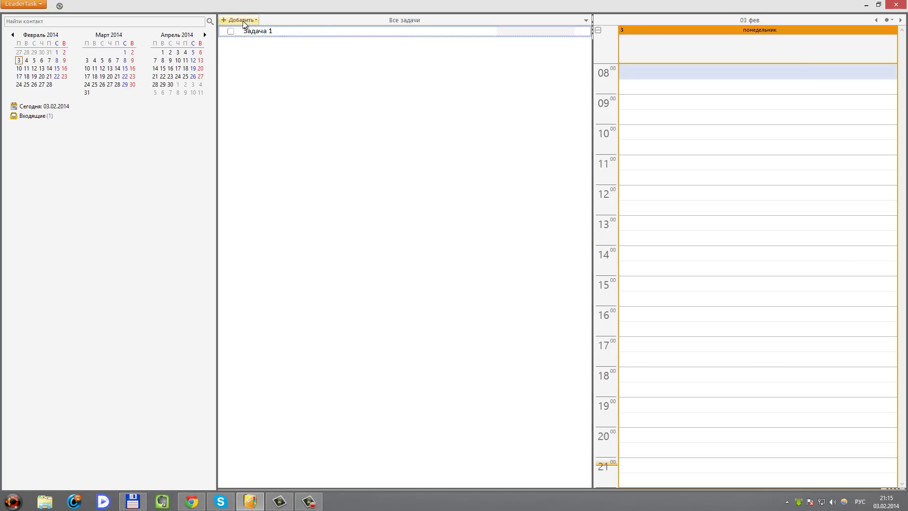
# Add tasks 'Задача 2' and 'Задача 3' with the Insert key
pyautogui.click(243, 21)
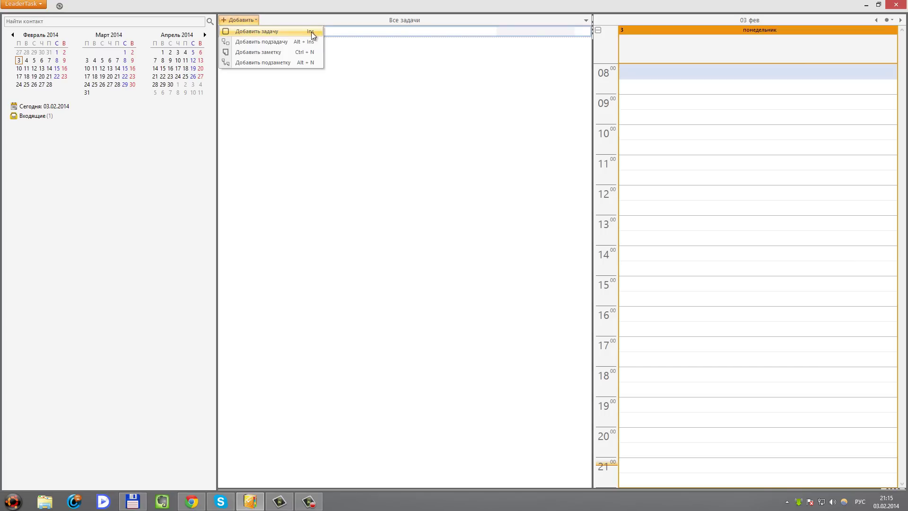
pyautogui.press('Insert')
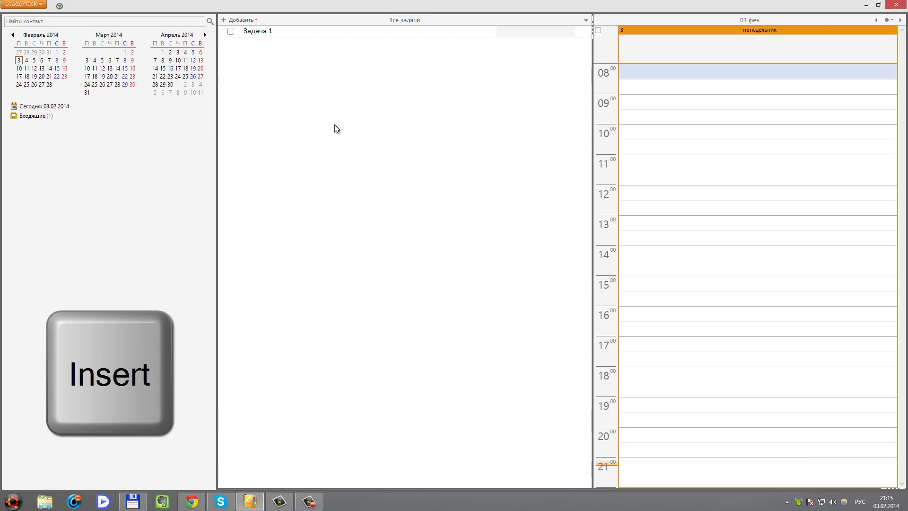
pyautogui.write('Задача 2')
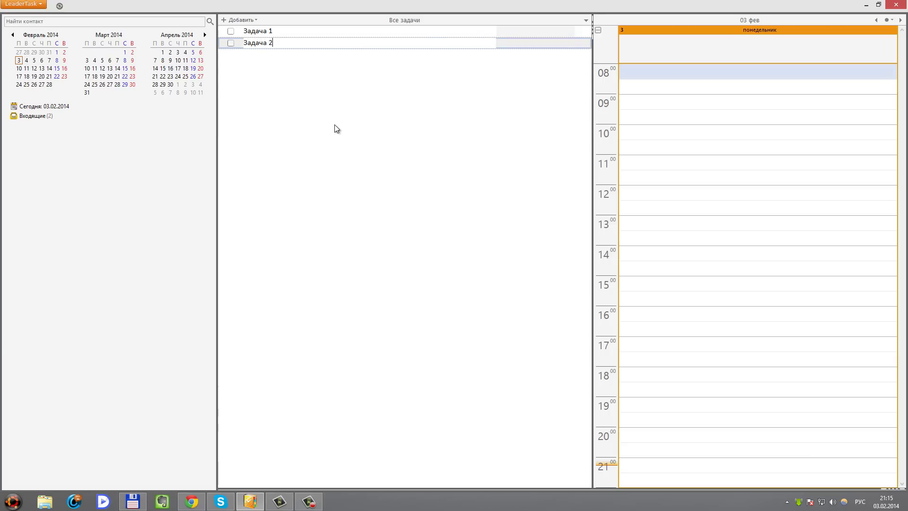
pyautogui.press('Return')
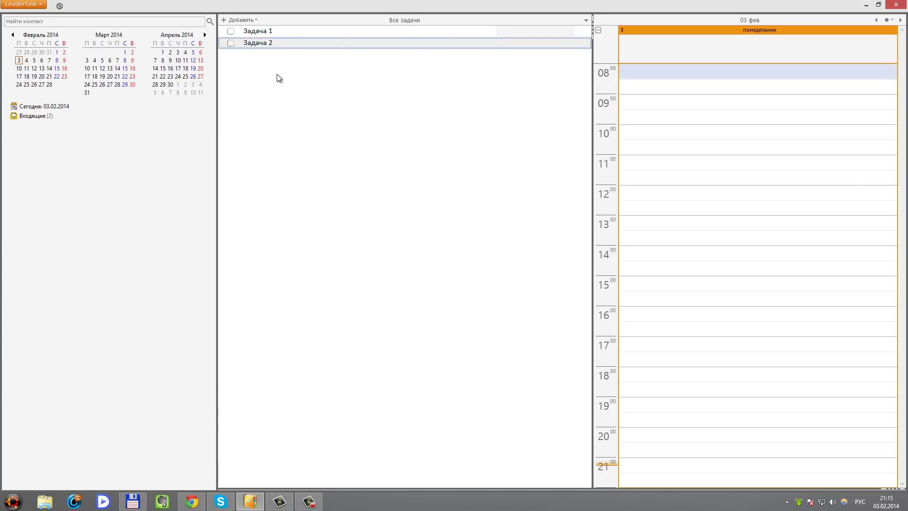
pyautogui.press('Insert')
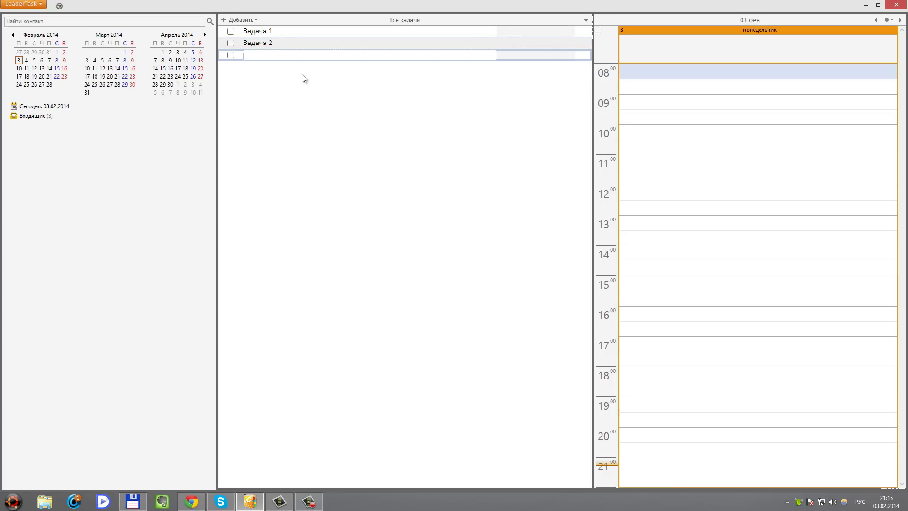
pyautogui.write('Задача 3')
pyautogui.press('Return')
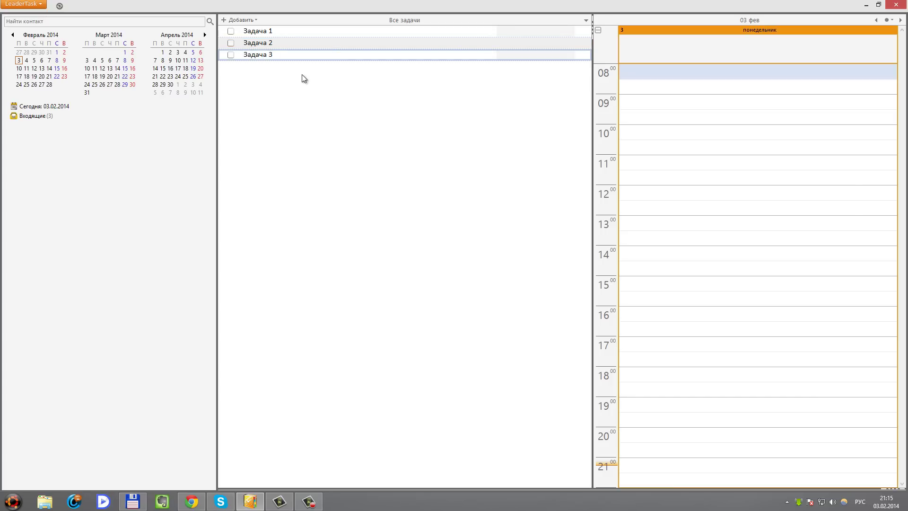
# Add 'Задача 4' and start naming the next new task
pyautogui.press('Insert')
pyautogui.write('Задач')
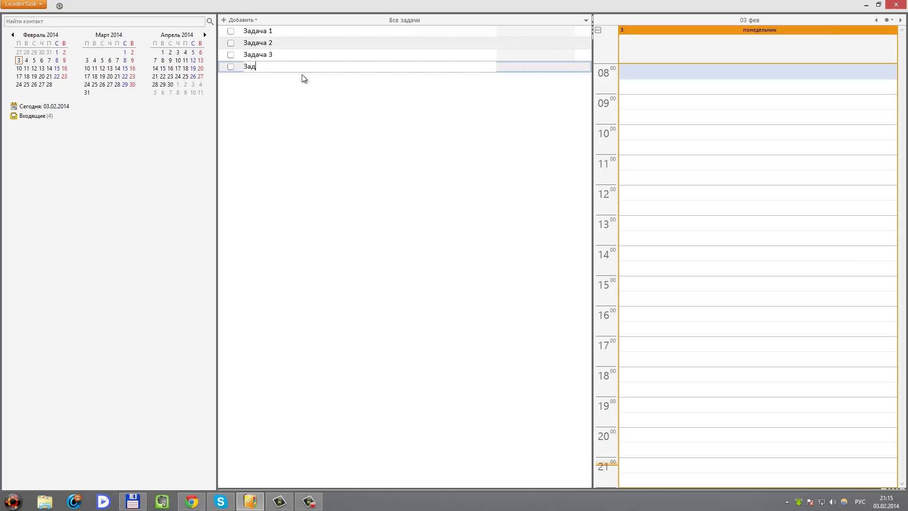
pyautogui.write('а 4')
pyautogui.press('Return')
pyautogui.press('Insert')
pyautogui.write('Зад')
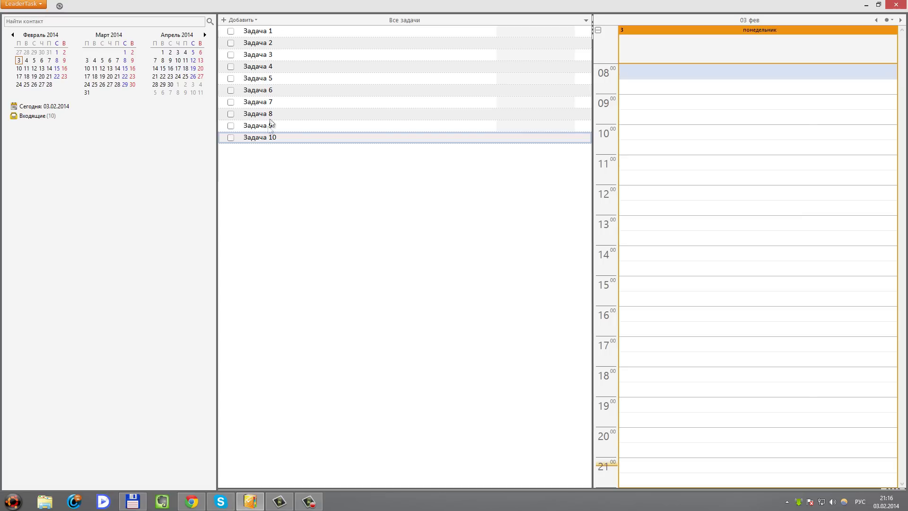
# Turn off due-date sorting and move Задача 5 to the top of the list
pyautogui.click(268, 53)
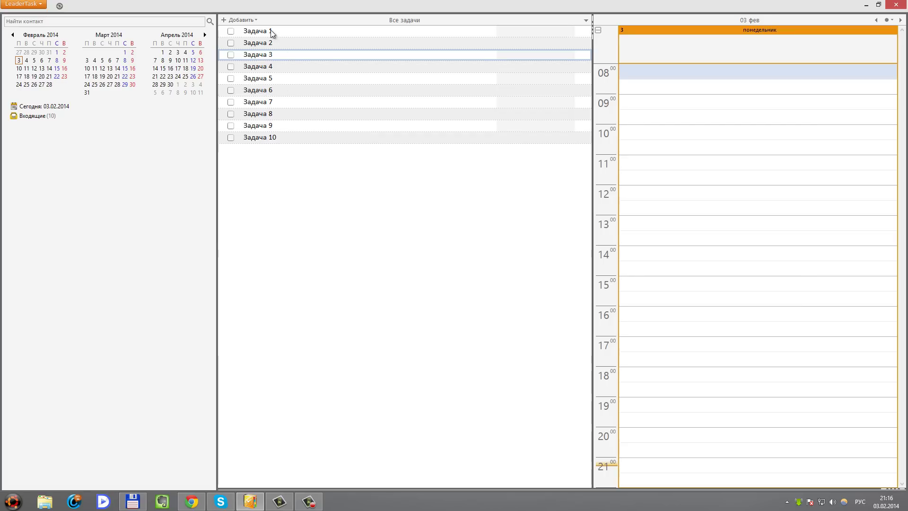
pyautogui.click(269, 80)
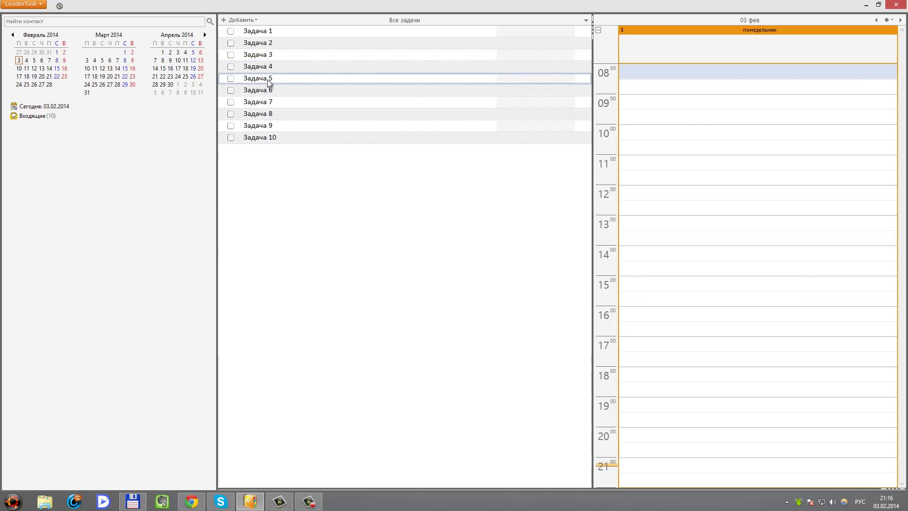
pyautogui.hotkey('ctrl', 'Up')
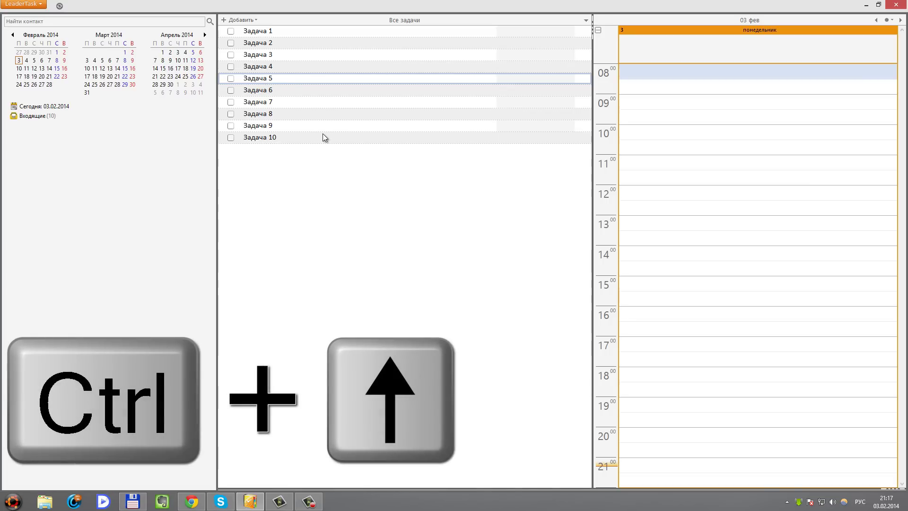
pyautogui.hotkey('ctrl', 'Up')
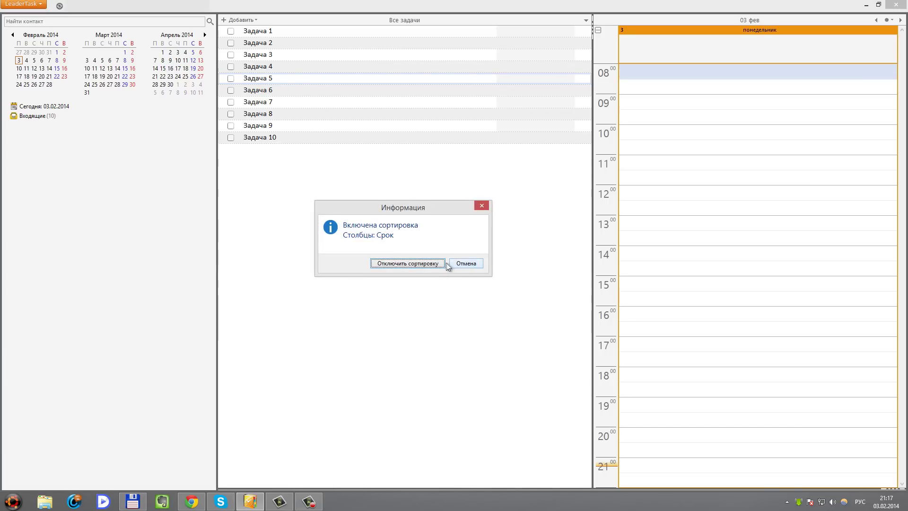
pyautogui.click(422, 262)
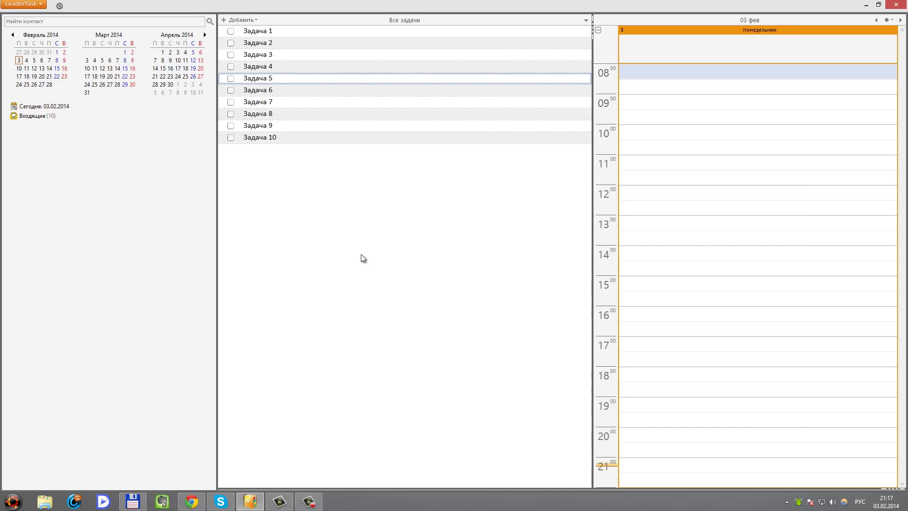
pyautogui.hotkey('ctrl', 'Up')
pyautogui.hotkey('ctrl', 'Up')
pyautogui.hotkey('ctrl', 'Up')
pyautogui.hotkey('ctrl', 'Up')
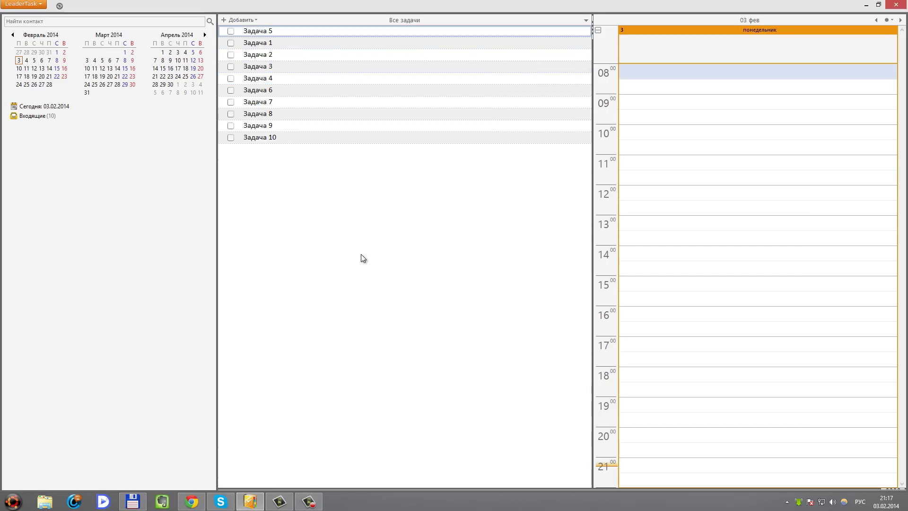
# Move Задача 7, 6 and 10 up to second, third and sixth place
pyautogui.click(263, 104)
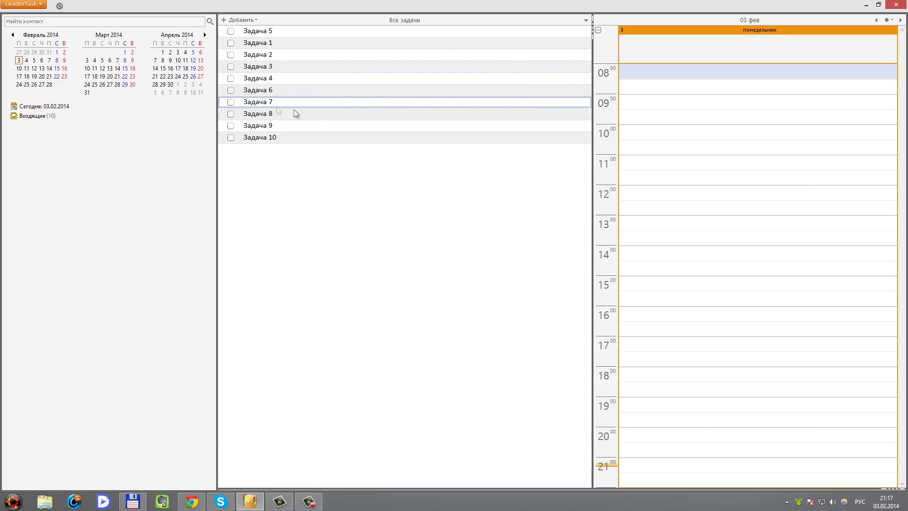
pyautogui.hotkey('ctrl', 'Up')
pyautogui.hotkey('ctrl', 'Up')
pyautogui.hotkey('ctrl', 'Up')
pyautogui.hotkey('ctrl', 'Up')
pyautogui.hotkey('ctrl', 'Up')
pyautogui.hotkey('ctrl', 'Up')
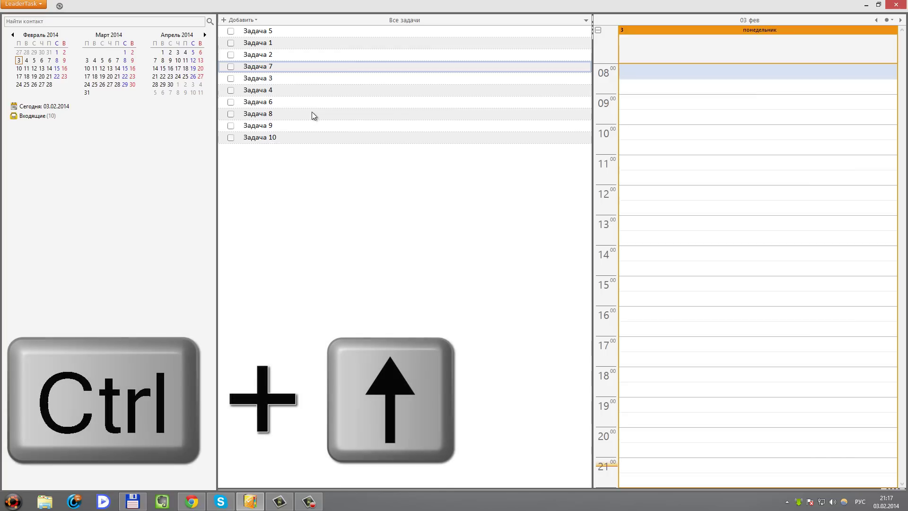
pyautogui.hotkey('ctrl', 'Down')
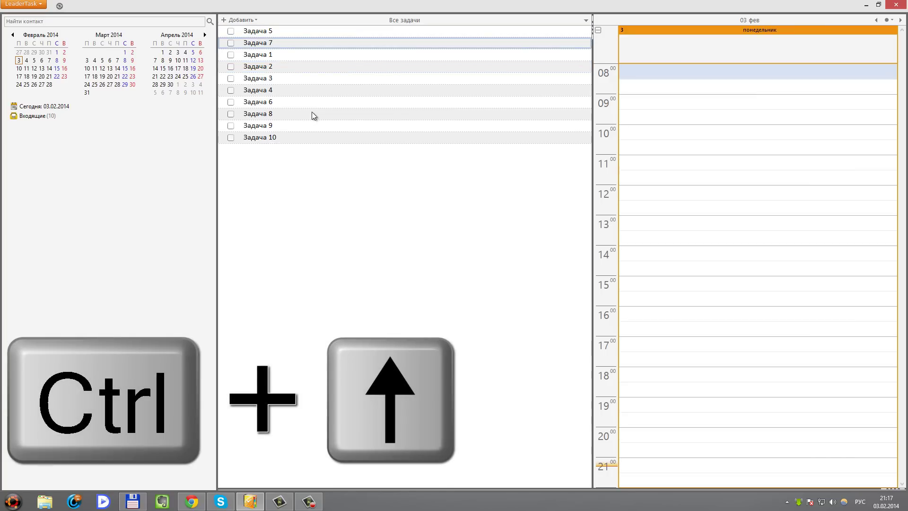
pyautogui.click(245, 104)
pyautogui.hotkey('ctrl', 'Up')
pyautogui.hotkey('ctrl', 'Up')
pyautogui.hotkey('ctrl', 'Up')
pyautogui.hotkey('ctrl', 'Up')
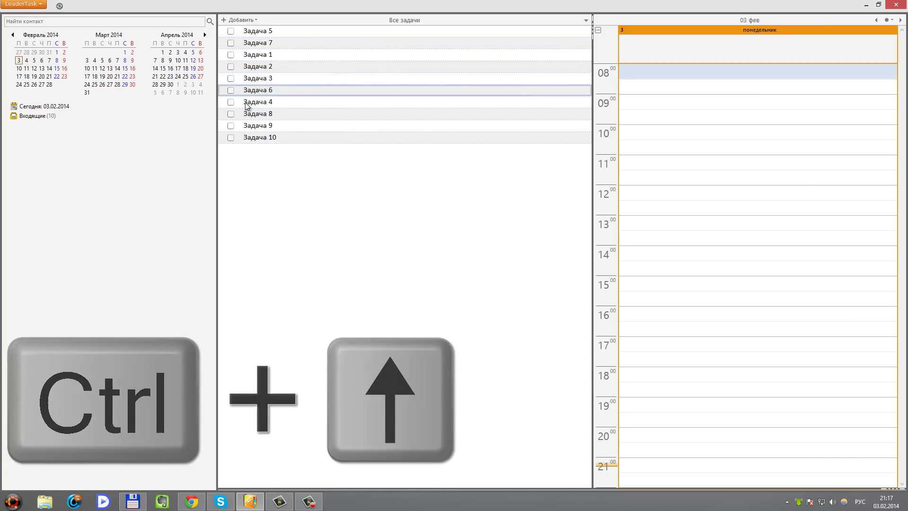
pyautogui.click(269, 138)
pyautogui.hotkey('ctrl', 'Up')
pyautogui.hotkey('ctrl', 'Up')
pyautogui.hotkey('ctrl', 'Up')
pyautogui.hotkey('ctrl', 'Up')
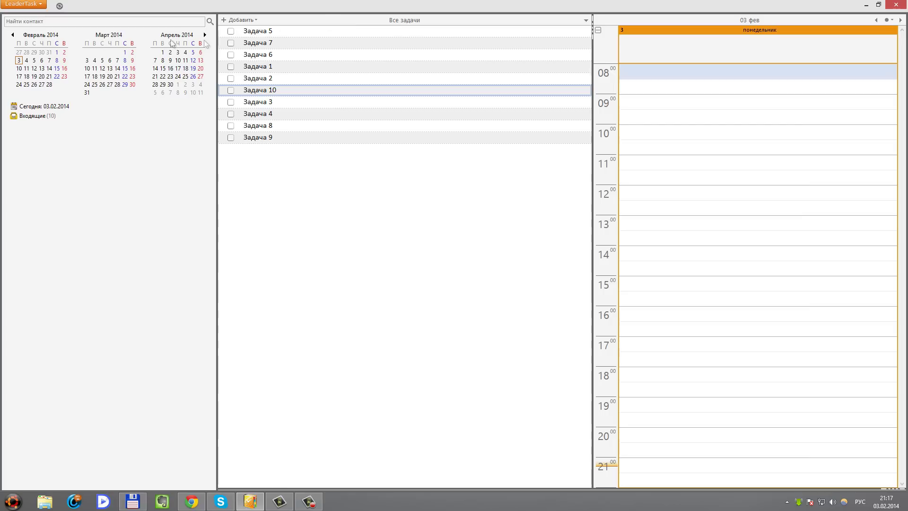
# Check the tasks for 4, 5, 6 and 12 February, then return to the inbox
pyautogui.click(26, 60)
pyautogui.click(35, 61)
pyautogui.click(42, 61)
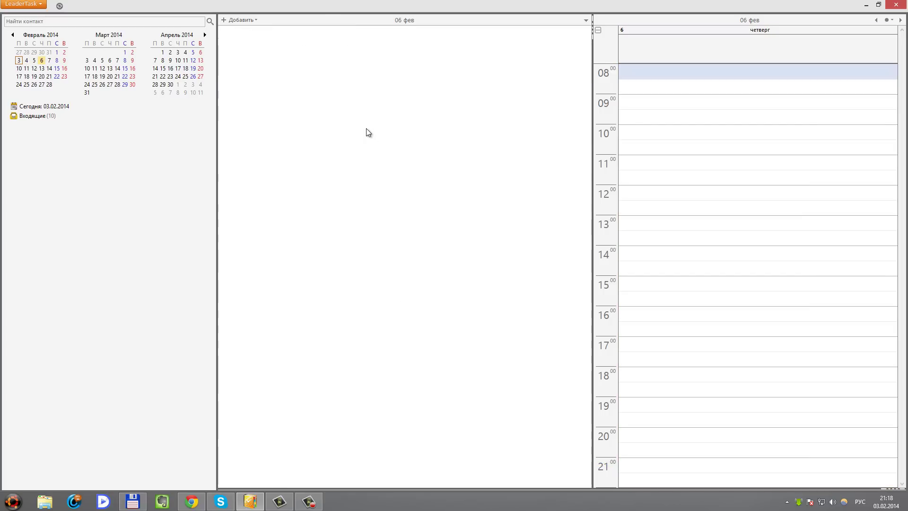
pyautogui.click(39, 117)
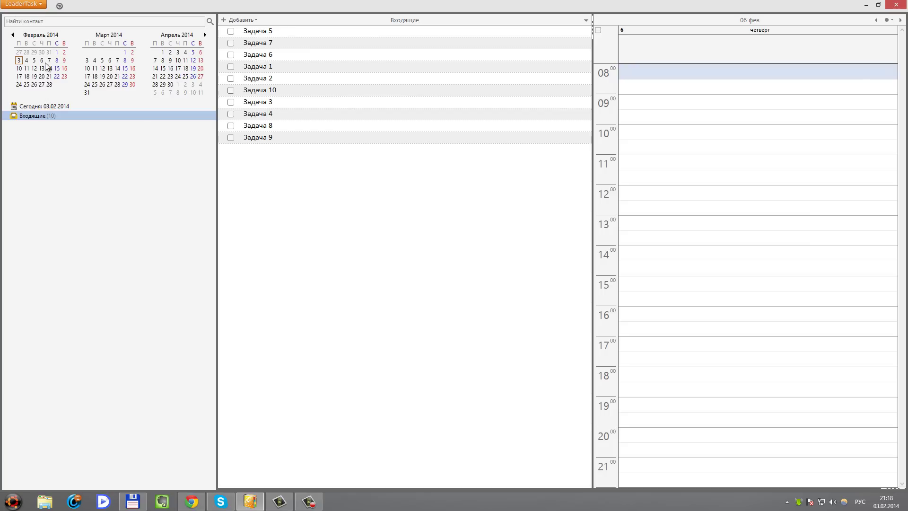
pyautogui.click(42, 60)
pyautogui.click(34, 68)
pyautogui.click(28, 117)
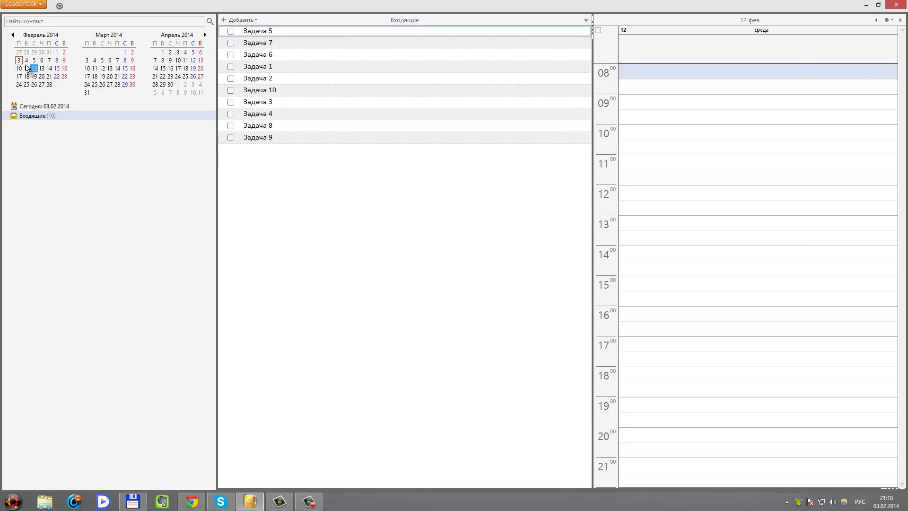
# Drag the inbox tasks onto February dates, putting Задача 5 and 7 on 3 February
pyautogui.moveTo(20, 64); pyautogui.dragTo(20, 65)
pyautogui.moveTo(270, 42); pyautogui.dragTo(19, 60)
pyautogui.moveTo(260, 31); pyautogui.dragTo(34, 60)
pyautogui.moveTo(272, 32); pyautogui.dragTo(48, 61)
pyautogui.moveTo(279, 33); pyautogui.dragTo(26, 72)
pyautogui.moveTo(256, 32); pyautogui.dragTo(19, 70)
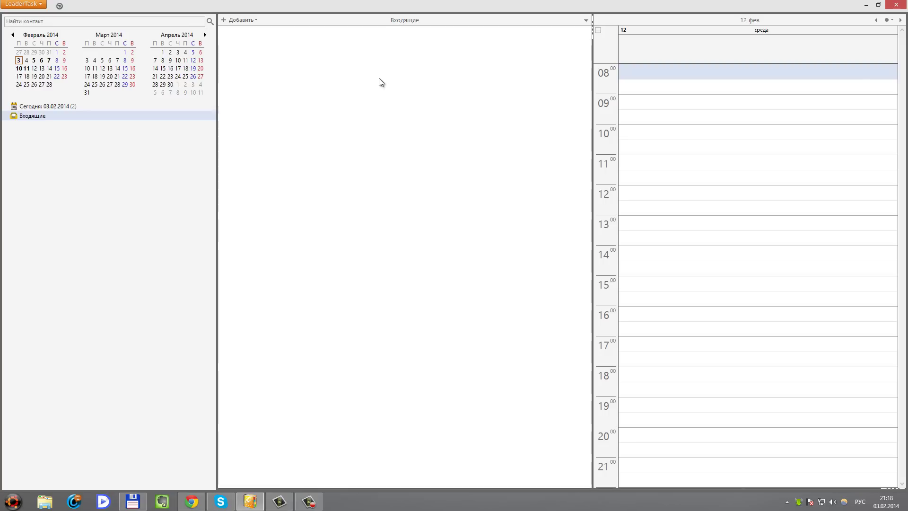
# Time Задача 5 at 13:00 on 3 Feb, and Задача 1 and 2 at 15:00 and 17:00 on 5 Feb
pyautogui.click(18, 60)
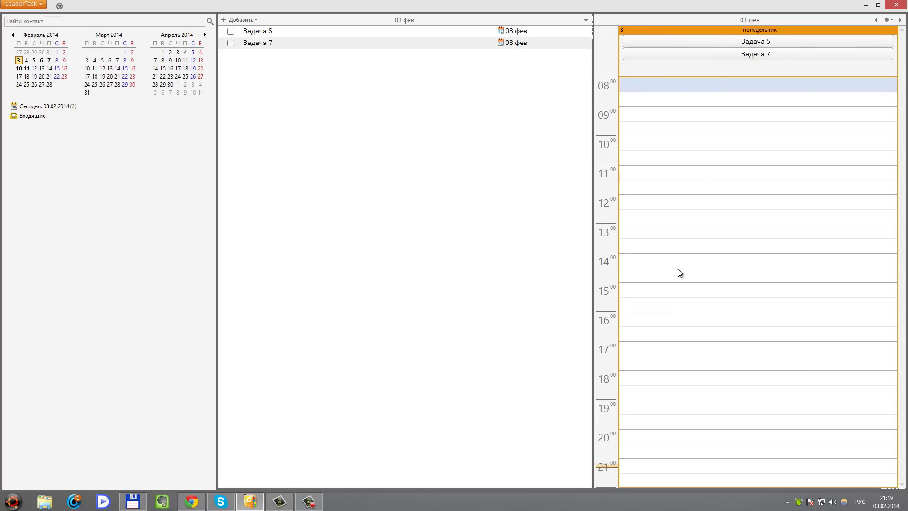
pyautogui.moveTo(736, 38); pyautogui.dragTo(709, 284)
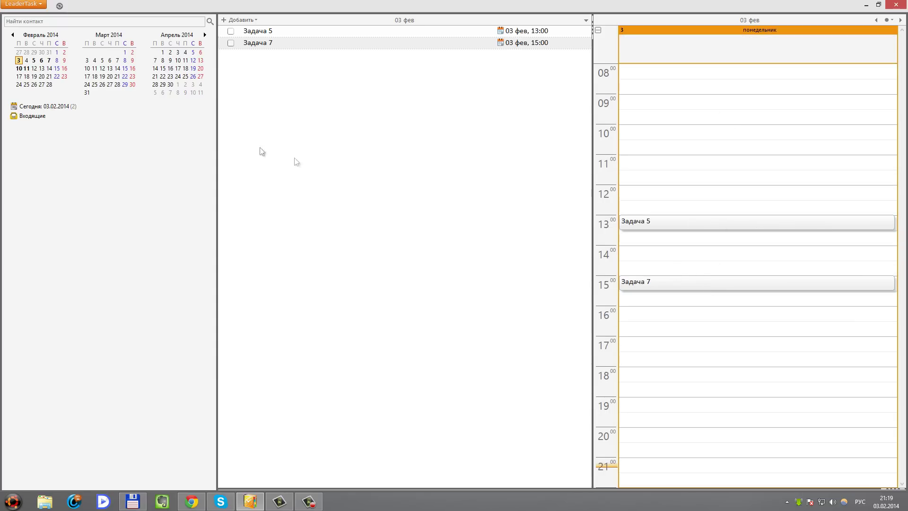
pyautogui.click(34, 61)
pyautogui.moveTo(767, 42); pyautogui.dragTo(709, 286)
pyautogui.moveTo(755, 41); pyautogui.dragTo(721, 345)
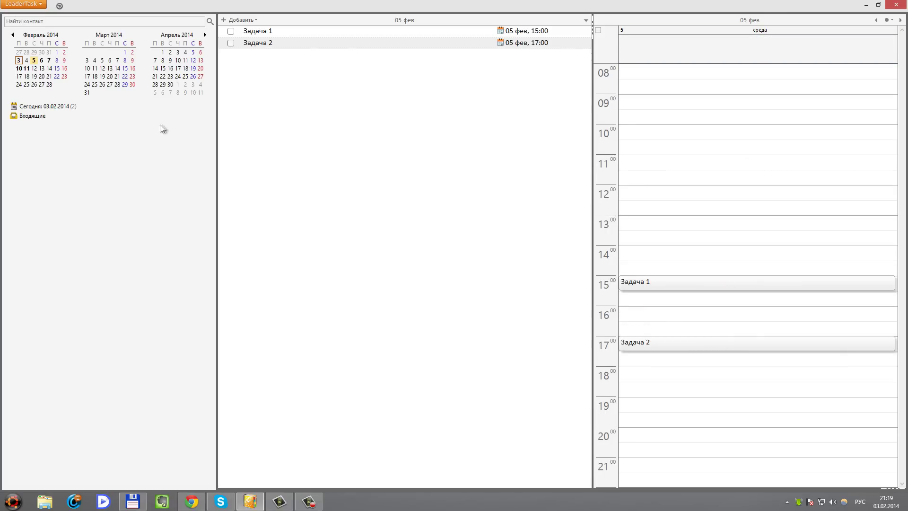
# Give Задача 10 a time around 14:00 on 6 February, then view 10 February
pyautogui.click(42, 61)
pyautogui.moveTo(679, 41); pyautogui.dragTo(673, 248)
pyautogui.click(19, 68)
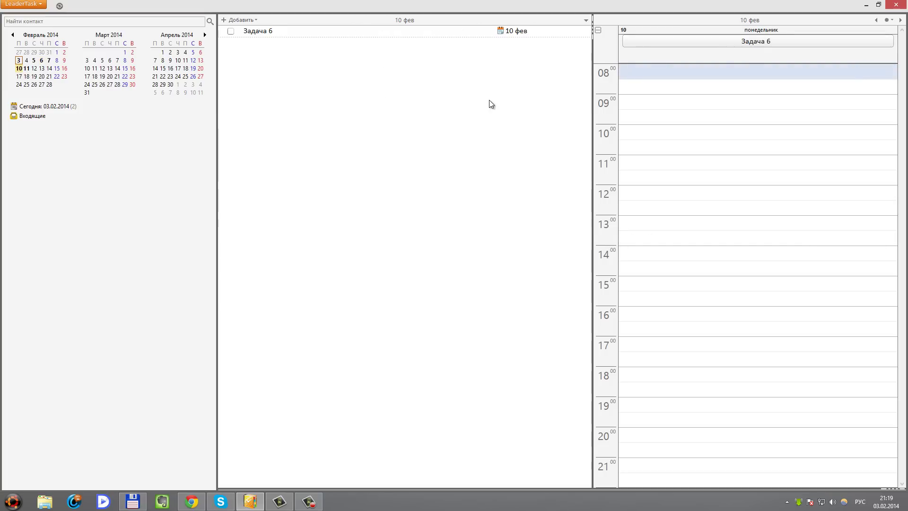
# Restore the task list toolbar and set the filter to Все задачи
pyautogui.click(586, 21)
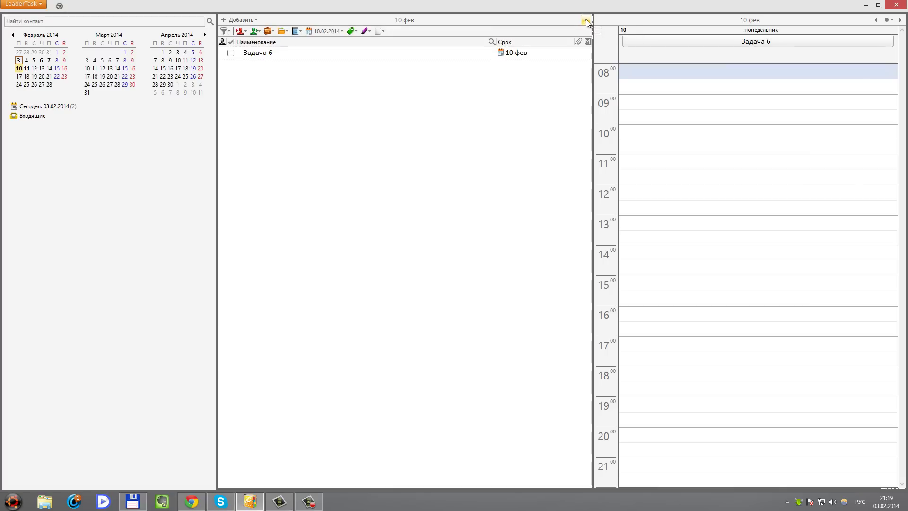
pyautogui.click(586, 21)
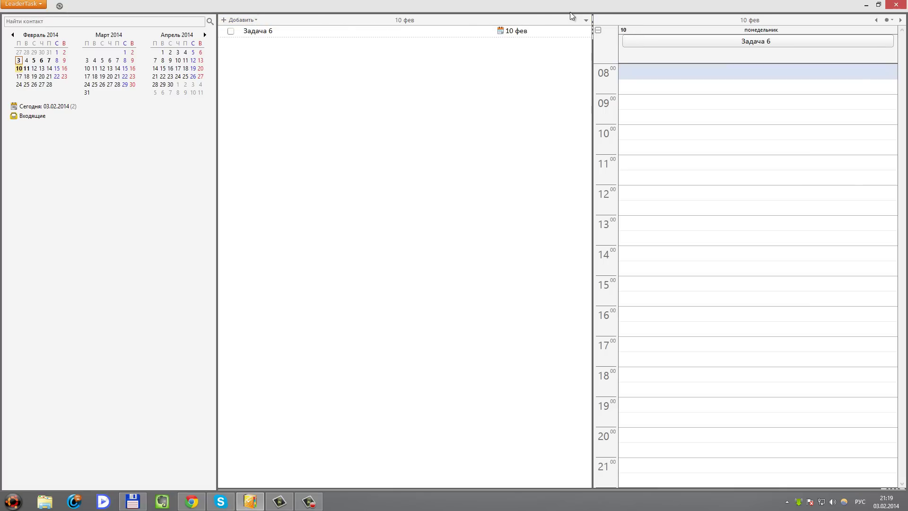
pyautogui.click(586, 21)
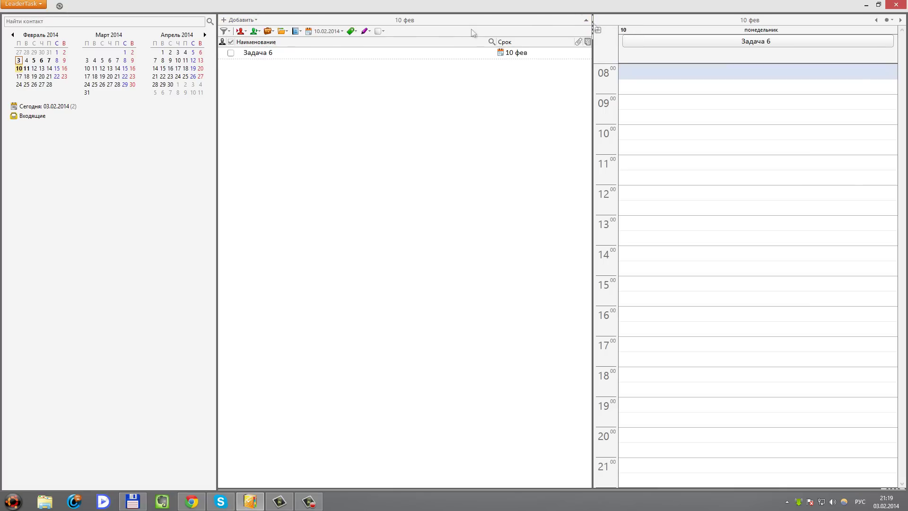
pyautogui.click(227, 32)
pyautogui.click(227, 32)
pyautogui.click(228, 32)
pyautogui.click(241, 43)
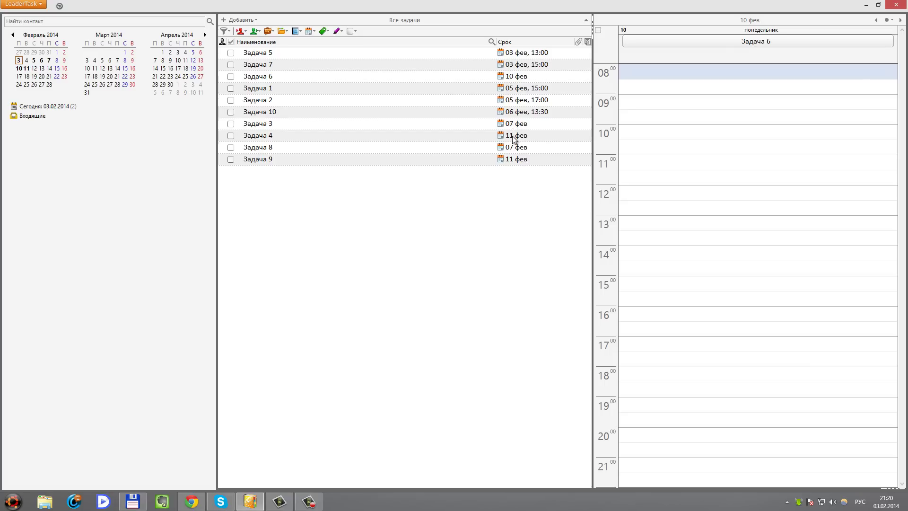
# Sort by the Срок column, move Задача 6 to 04 фев, and select the 03–05 фев range
pyautogui.click(515, 41)
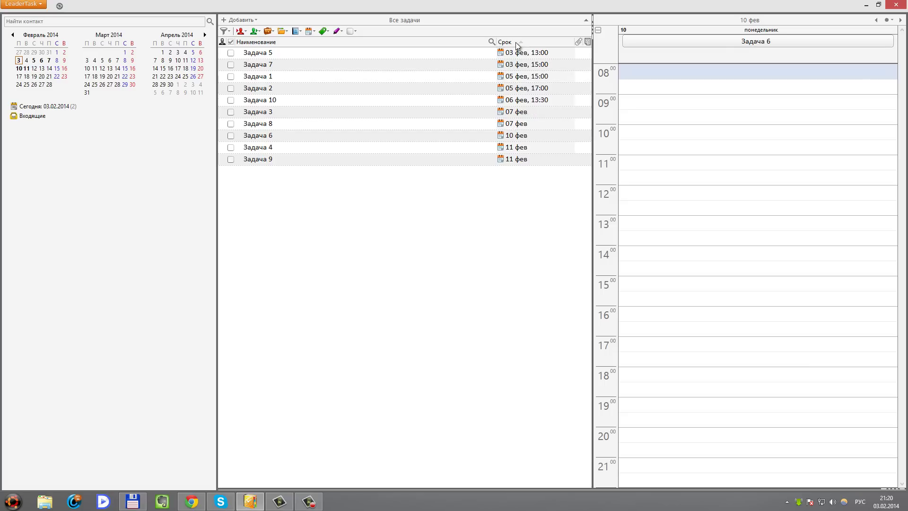
pyautogui.click(258, 137)
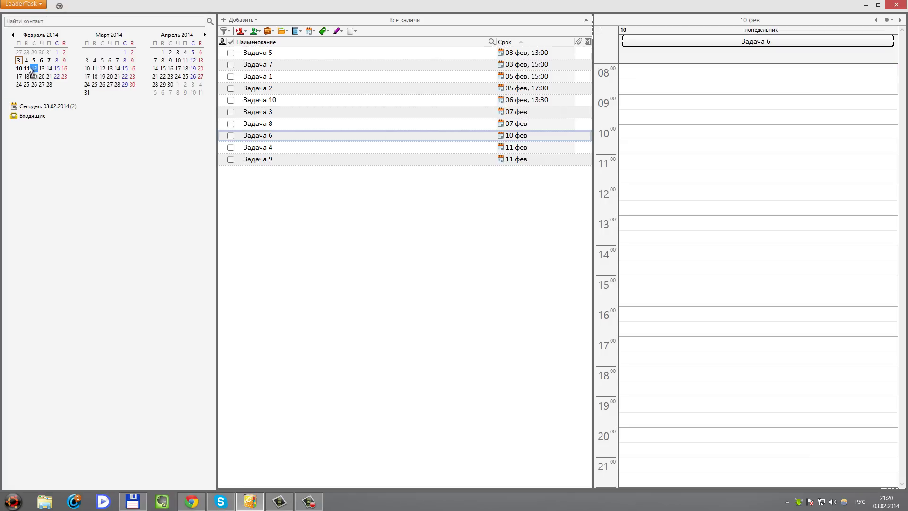
pyautogui.moveTo(28, 61); pyautogui.dragTo(27, 62)
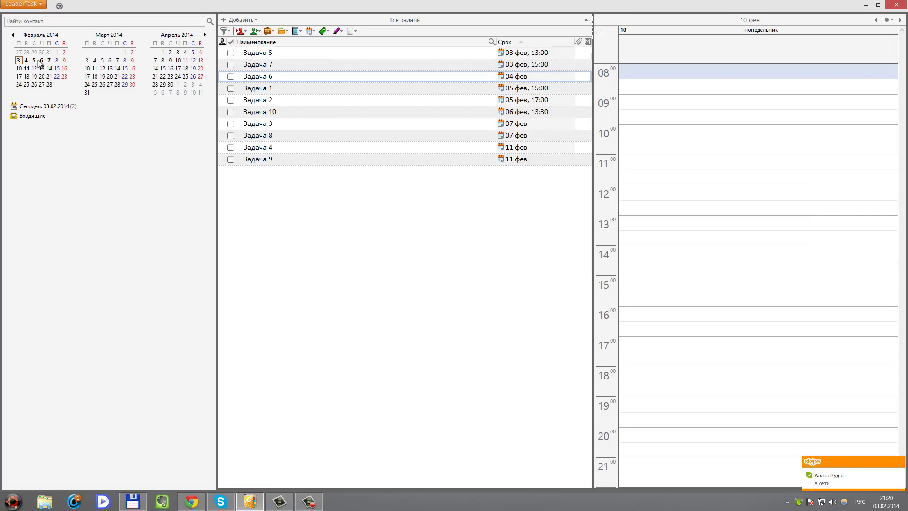
pyautogui.moveTo(19, 61); pyautogui.dragTo(34, 60)
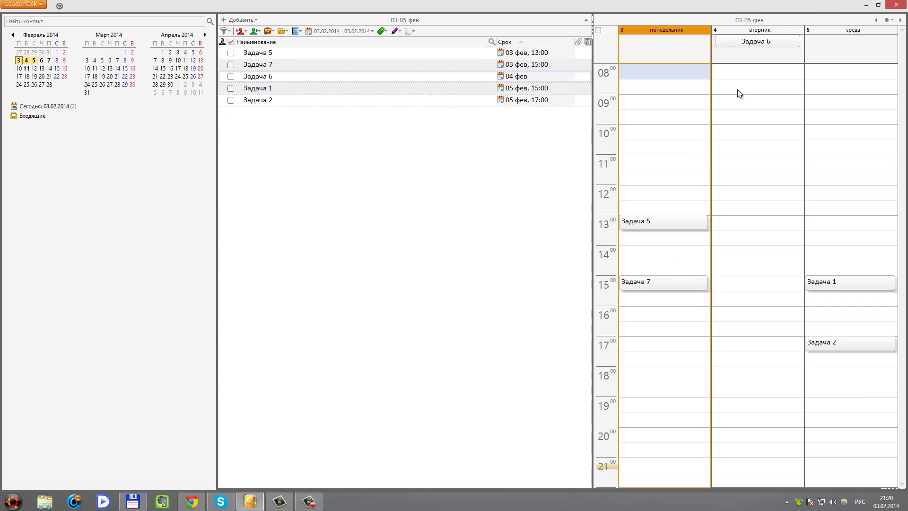
# Put Задача 6 at 10:00 on 04 фев, Задача 7 at 09:00, and make Задача 5 all-day on 03 фев
pyautogui.moveTo(761, 43); pyautogui.dragTo(772, 140)
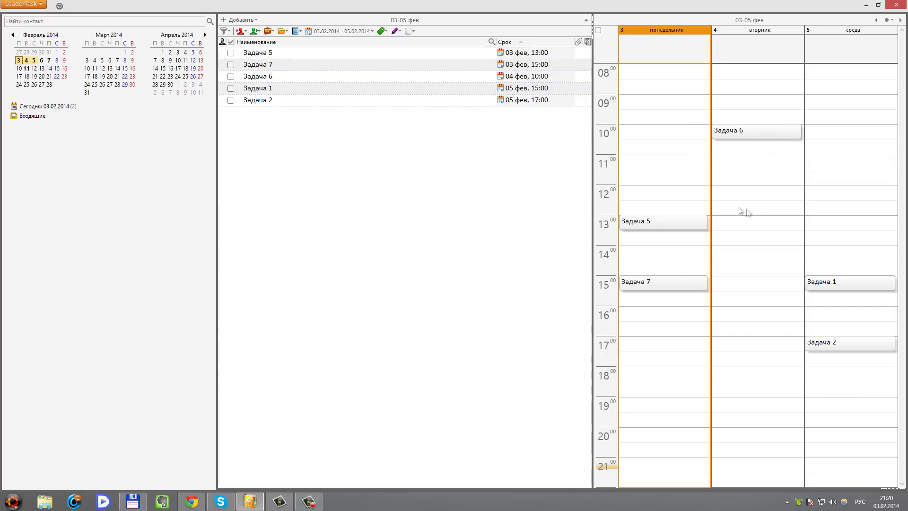
pyautogui.moveTo(646, 287); pyautogui.dragTo(650, 105)
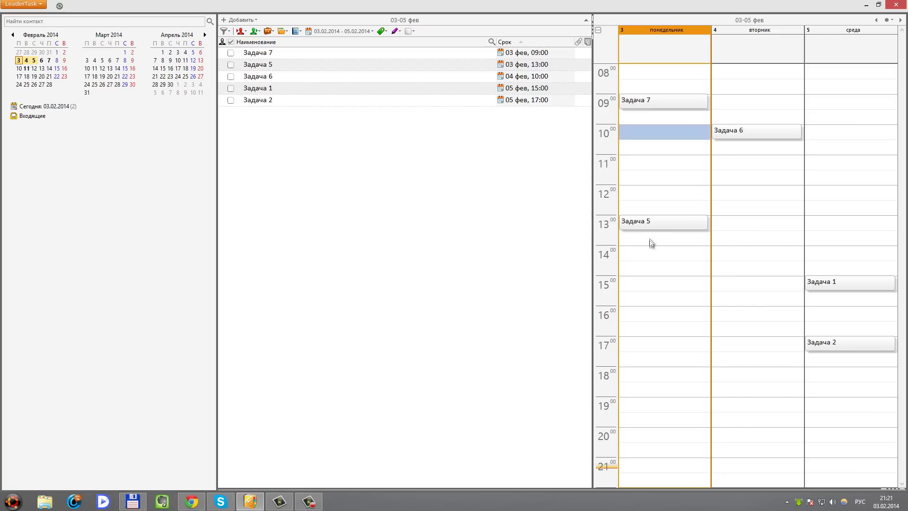
pyautogui.moveTo(646, 226); pyautogui.dragTo(663, 56)
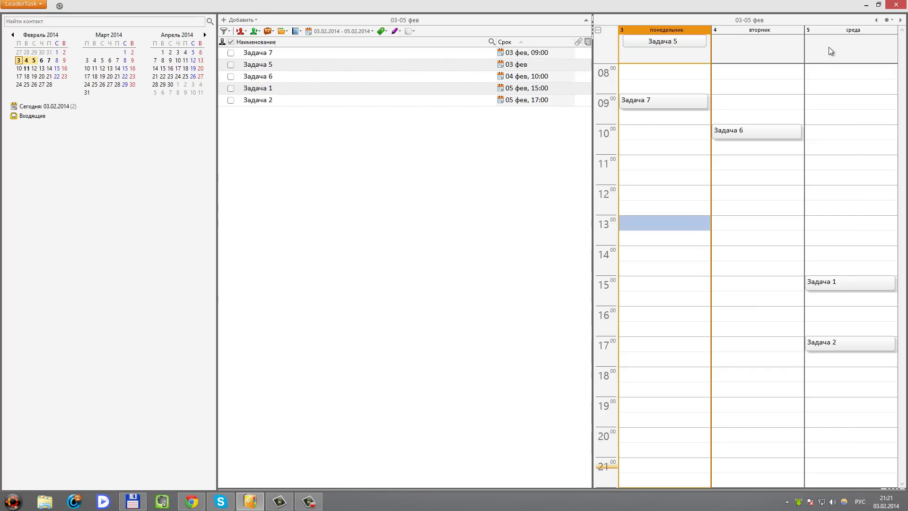
# Step the calendar back three days, then jump to today, 03 фев
pyautogui.click(876, 21)
pyautogui.click(876, 21)
pyautogui.click(876, 20)
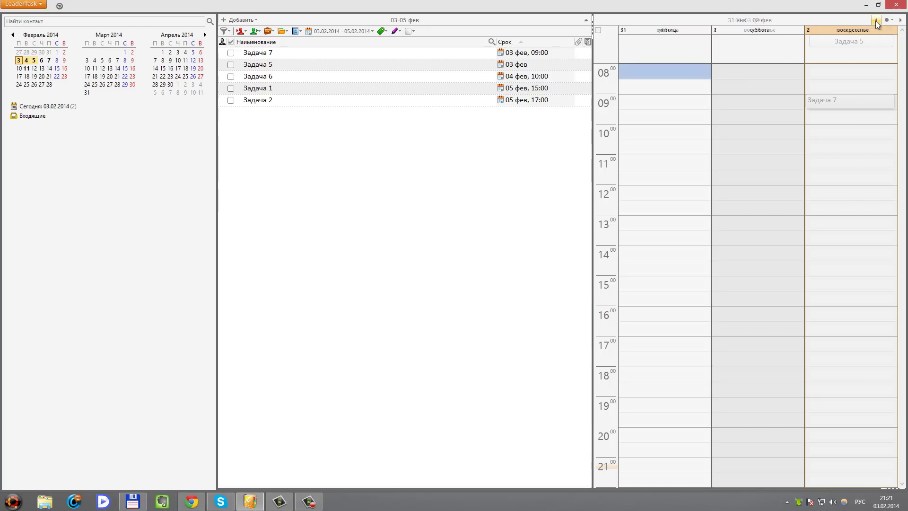
pyautogui.click(892, 21)
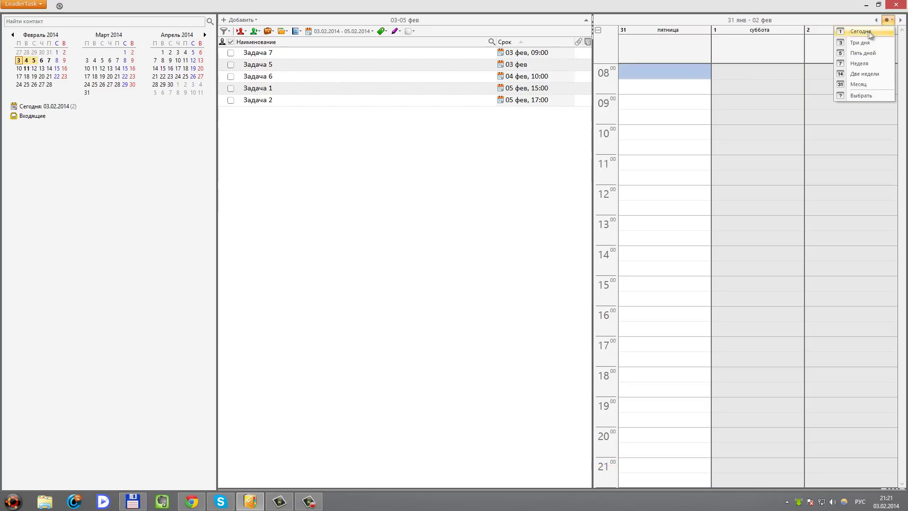
pyautogui.click(853, 34)
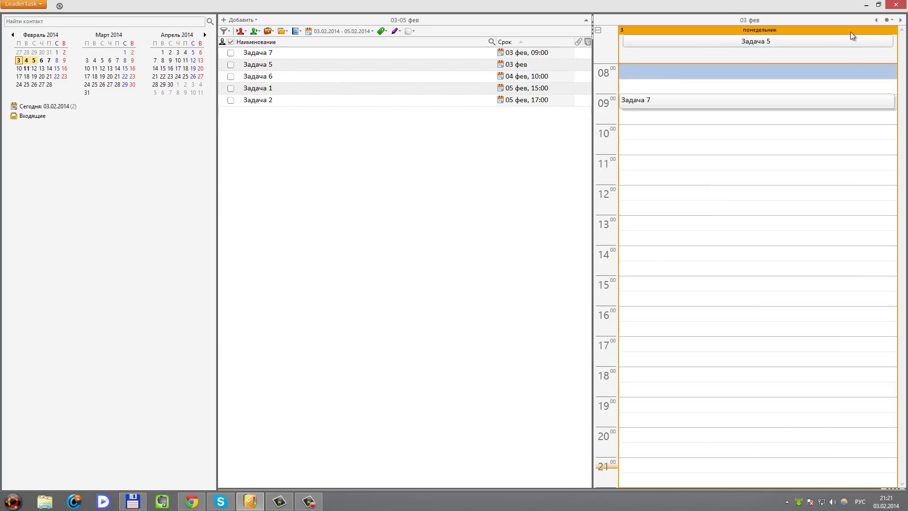
# Switch the calendar to the Месяц view, then to the Выбрать multi-month overview
pyautogui.click(893, 23)
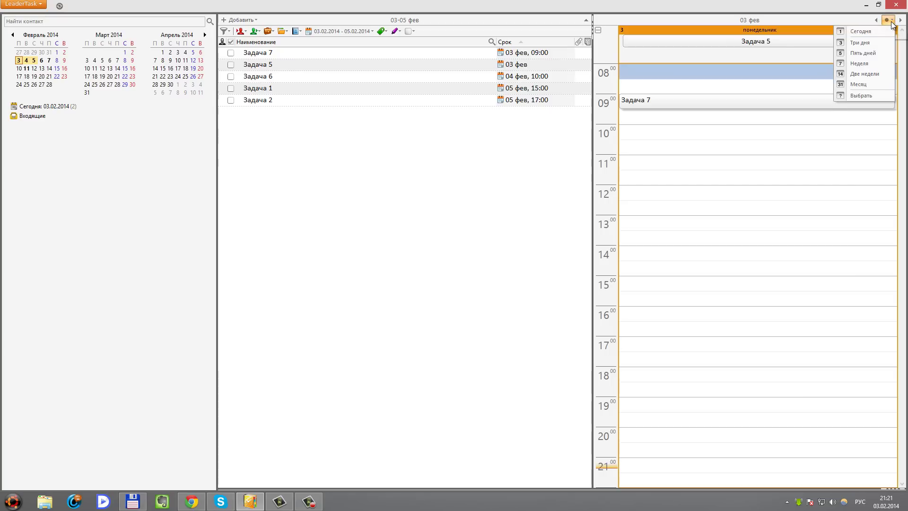
pyautogui.click(853, 89)
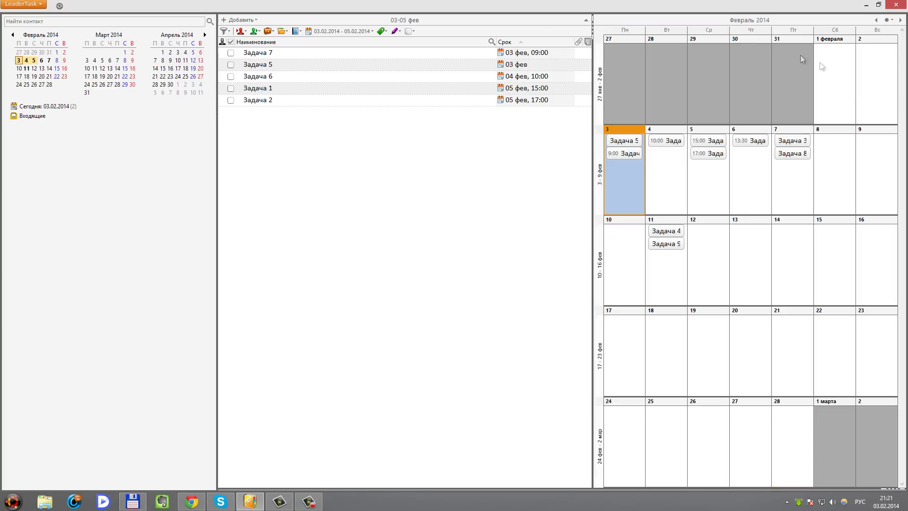
pyautogui.click(888, 20)
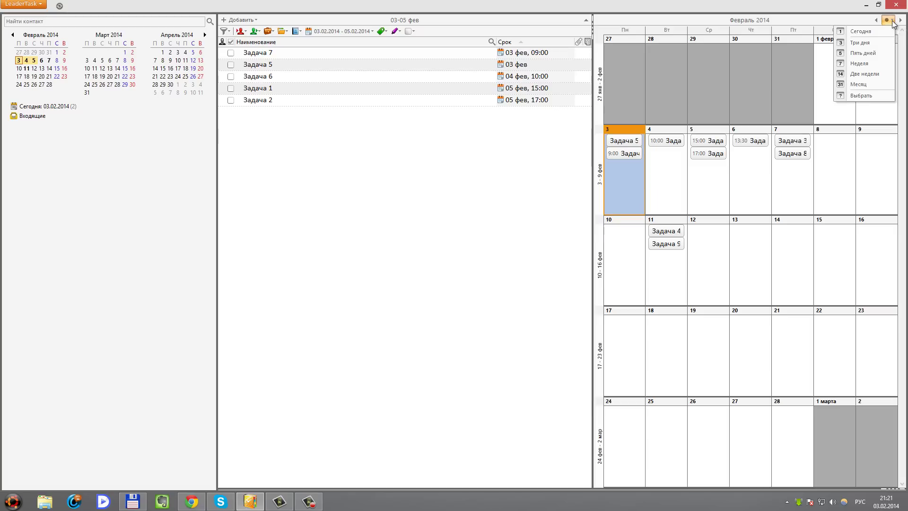
pyautogui.click(853, 96)
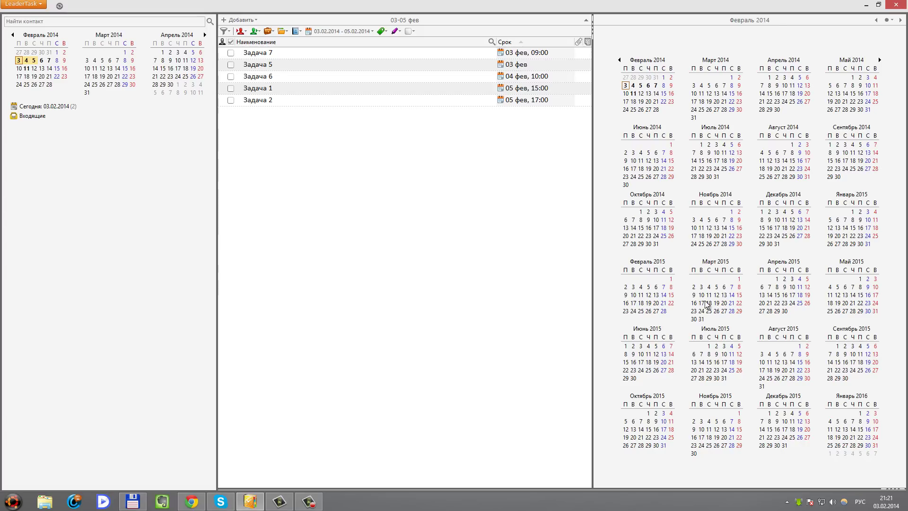
# Drag Задача 5 onto another date and show only the 04 фев tasks
pyautogui.moveTo(251, 68); pyautogui.dragTo(786, 298)
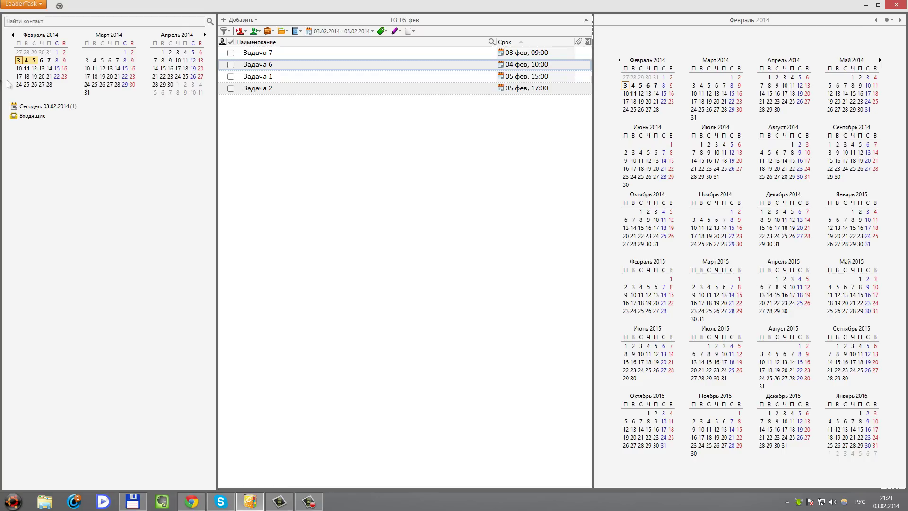
pyautogui.click(26, 60)
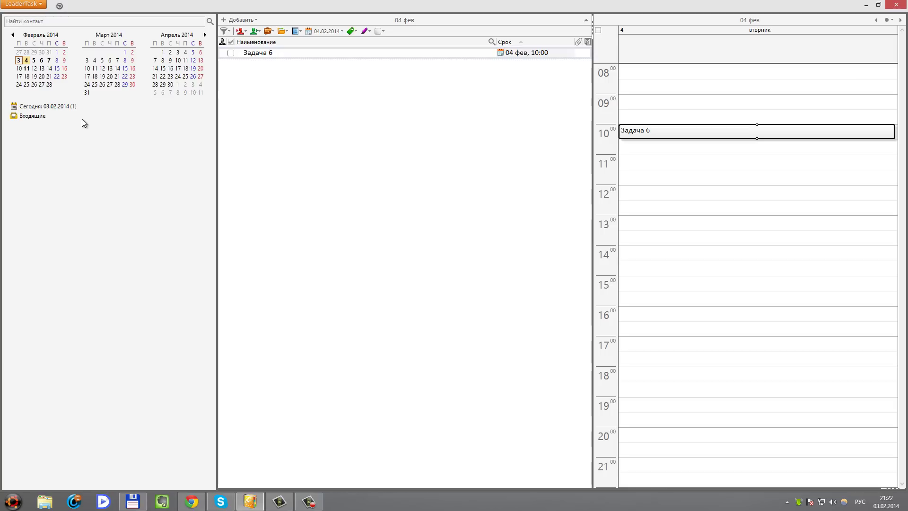
# Search task names for 'задача 5', then set the filter back to Все задачи
pyautogui.click(492, 42)
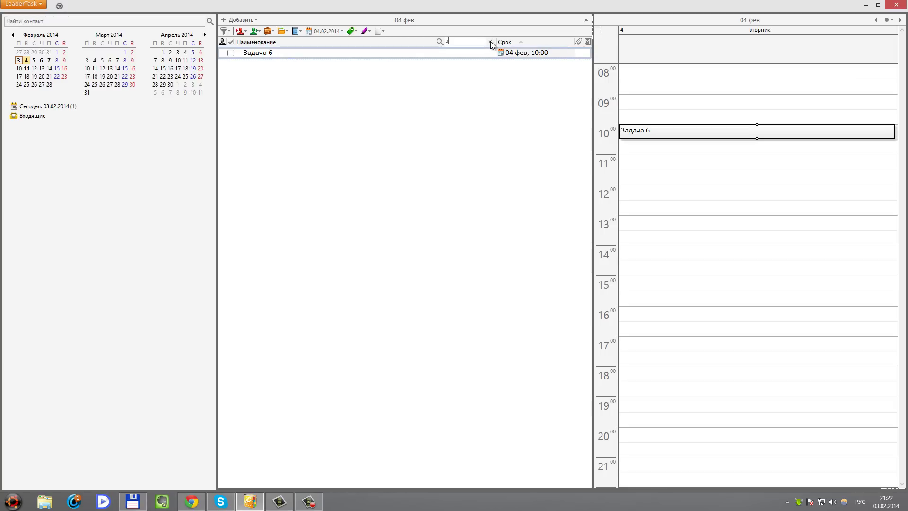
pyautogui.write('задача 5')
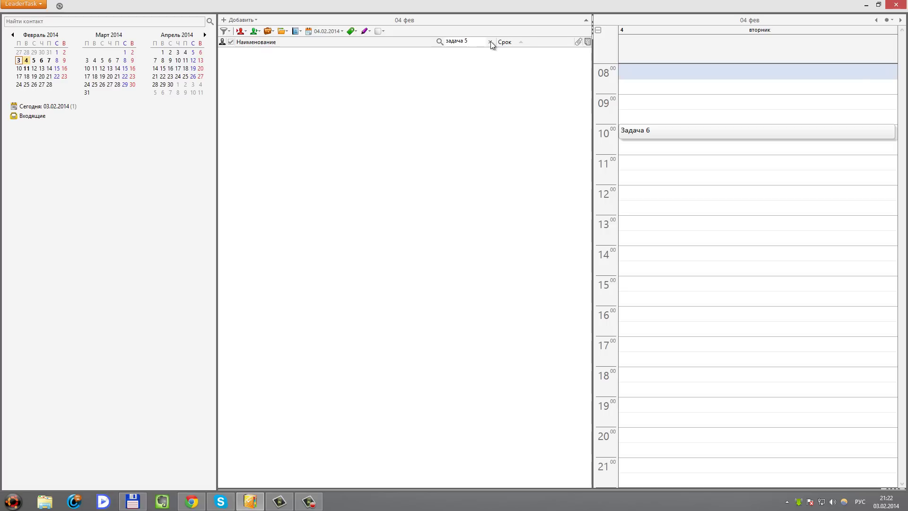
pyautogui.click(225, 32)
pyautogui.click(241, 42)
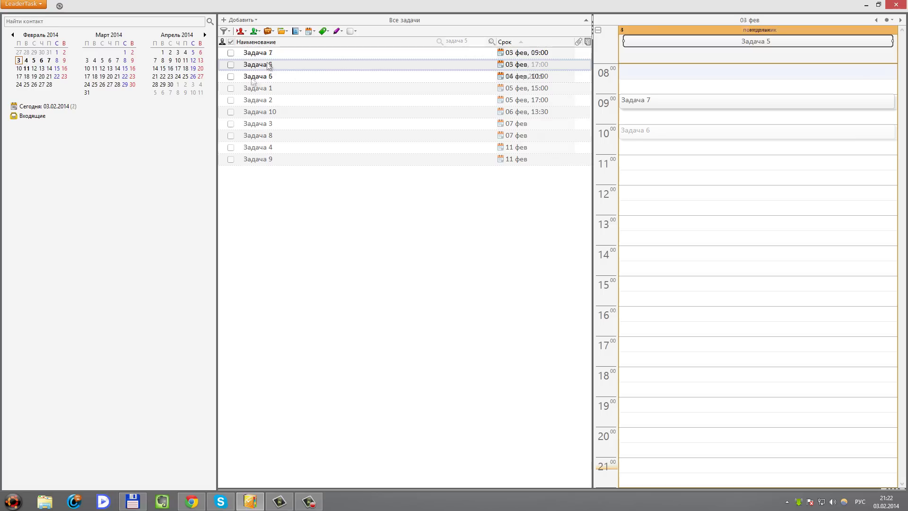
# Browse Задачи 6, 1, 2, 5 and 7, then open the Справочники > Маркеры list
pyautogui.click(265, 78)
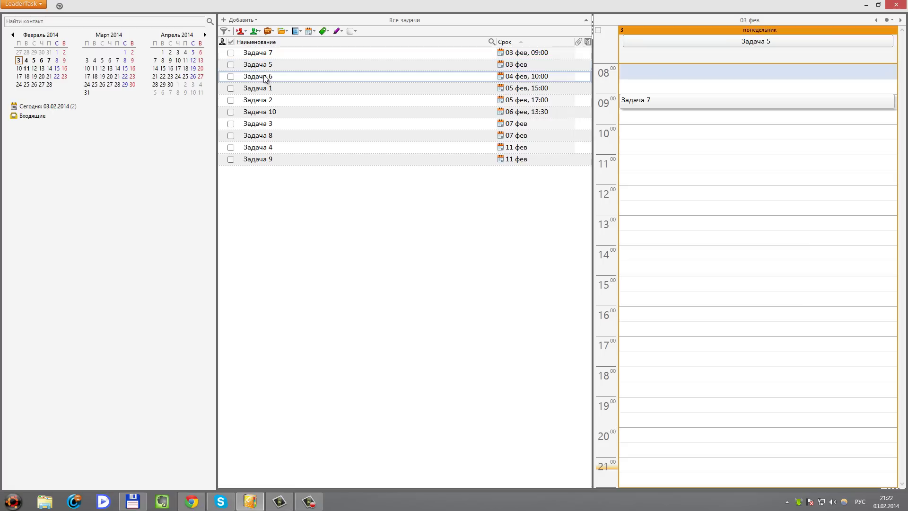
pyautogui.click(263, 89)
pyautogui.click(259, 102)
pyautogui.click(260, 65)
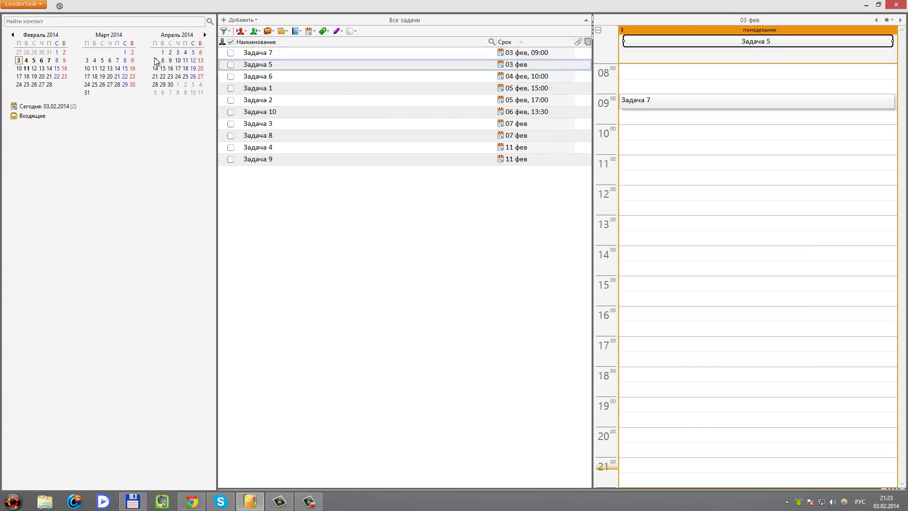
pyautogui.press('Up')
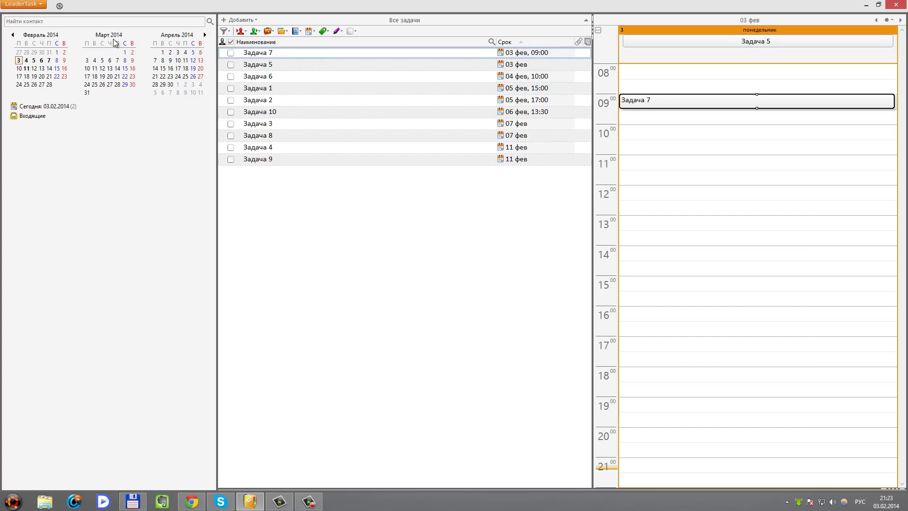
pyautogui.click(30, 5)
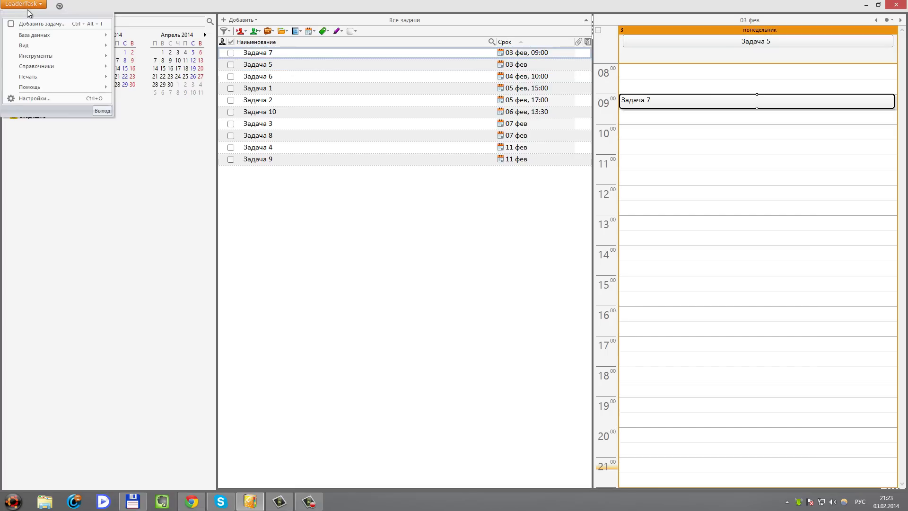
pyautogui.moveTo(35, 67)
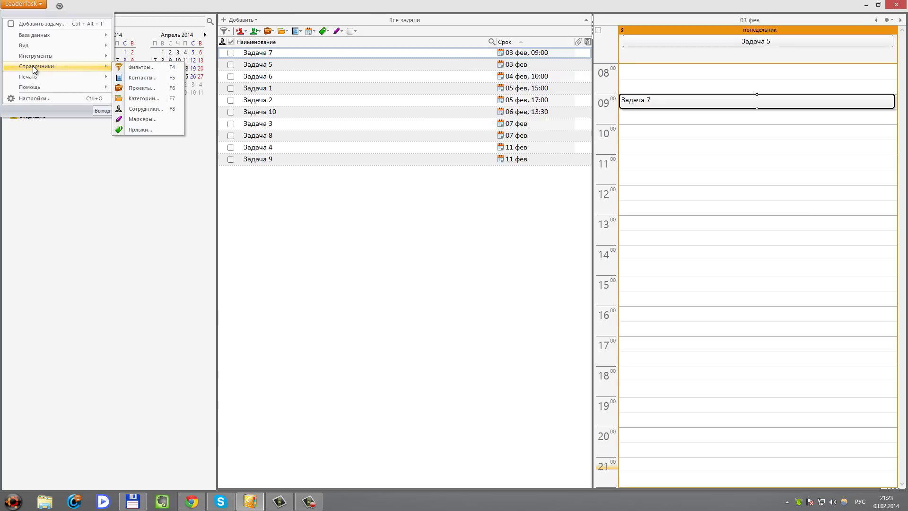
pyautogui.click(134, 121)
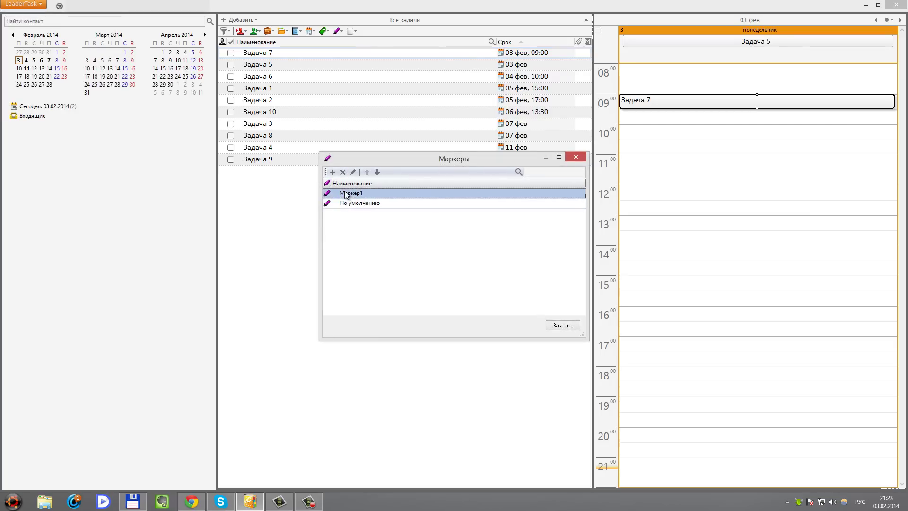
# Start a new marker with white font colour, red highlight and Все прописные enabled
pyautogui.click(343, 172)
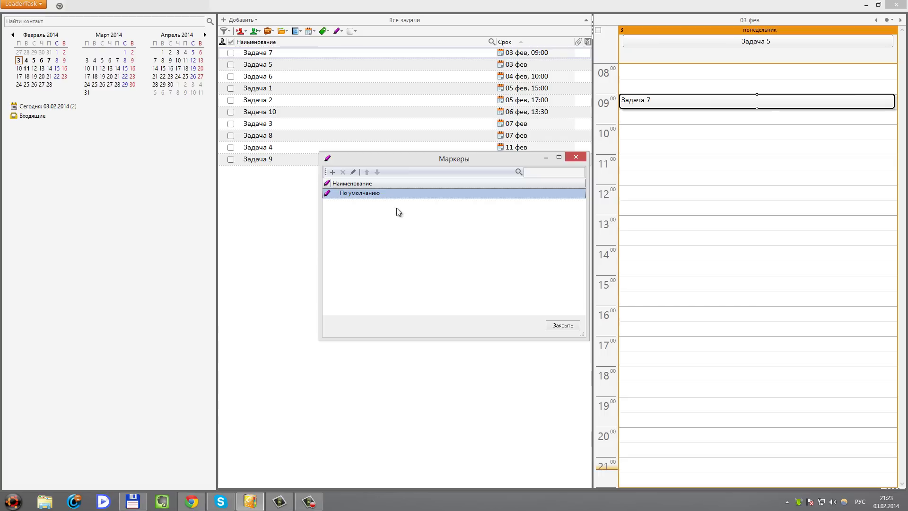
pyautogui.click(332, 172)
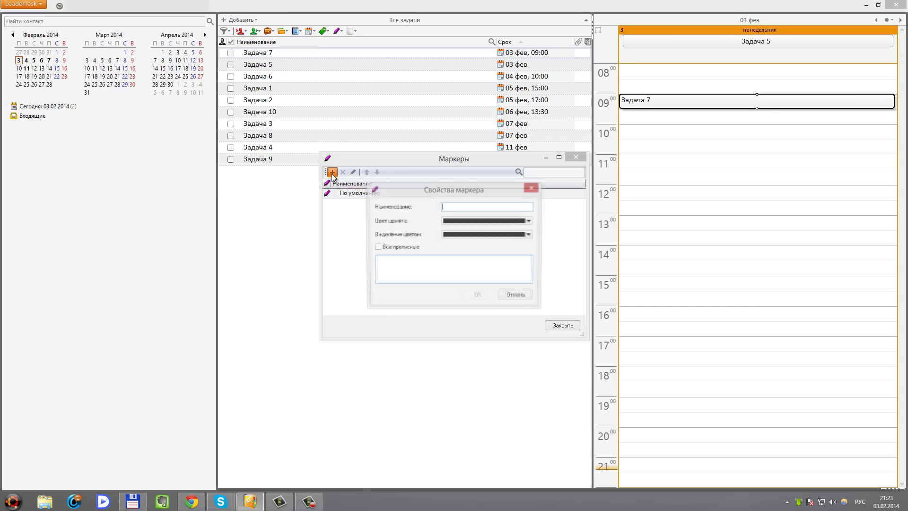
pyautogui.click(530, 222)
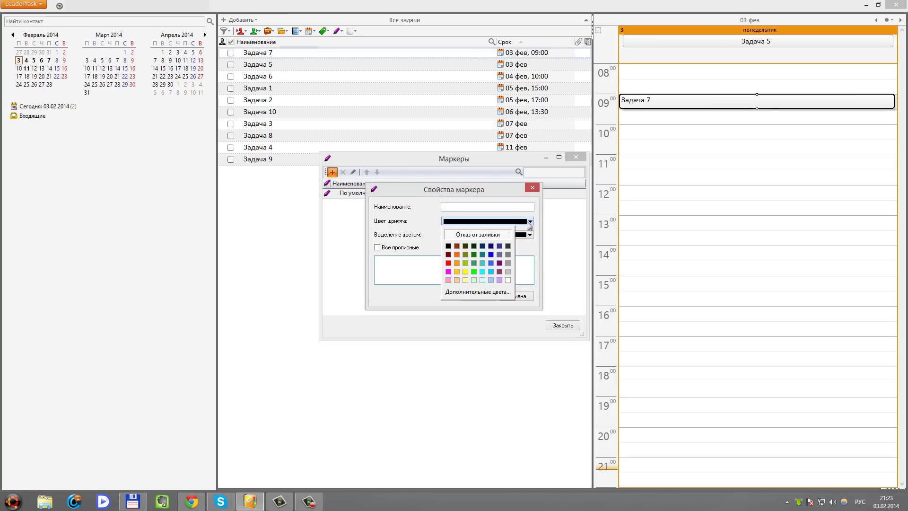
pyautogui.click(507, 281)
pyautogui.click(530, 235)
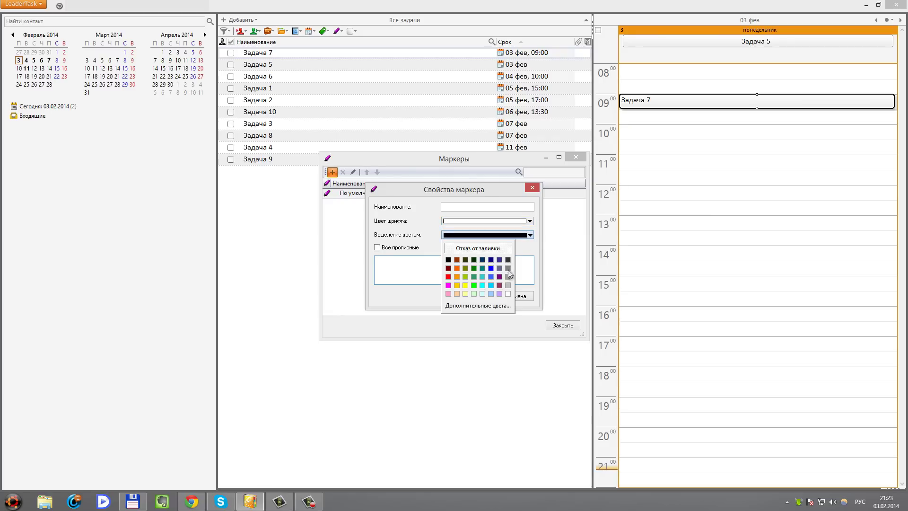
pyautogui.click(448, 276)
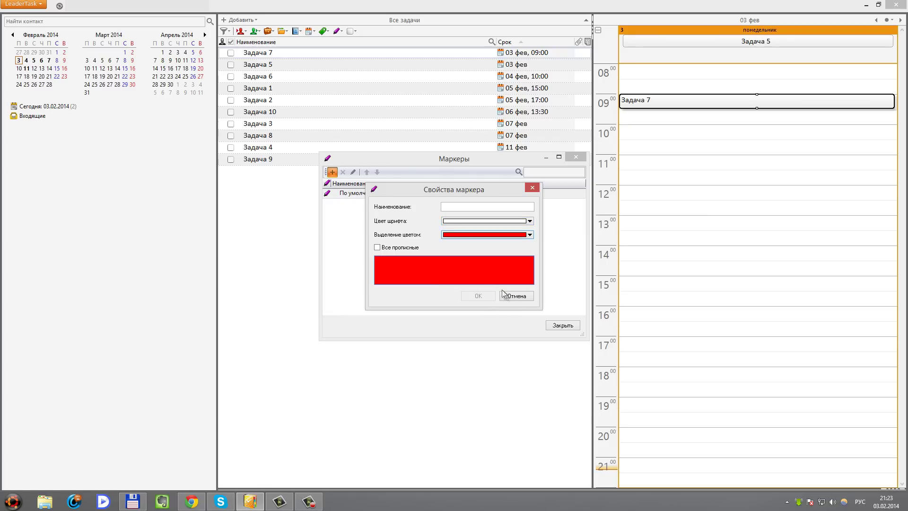
pyautogui.click(379, 247)
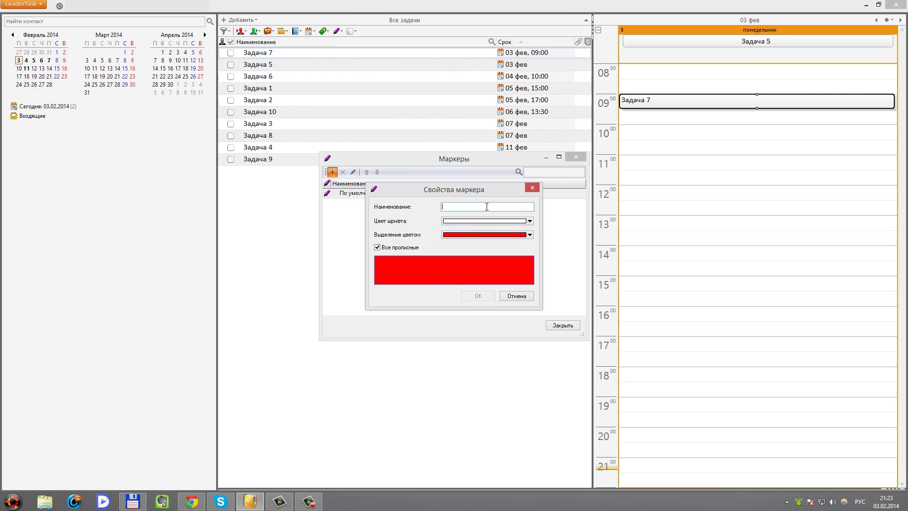
# Name the marker 'Маркер важно', keep all-capitals on, and save it
pyautogui.write('Марк')
pyautogui.write('е')
pyautogui.press('BackSpace')
pyautogui.write('кер важно')
pyautogui.click(378, 249)
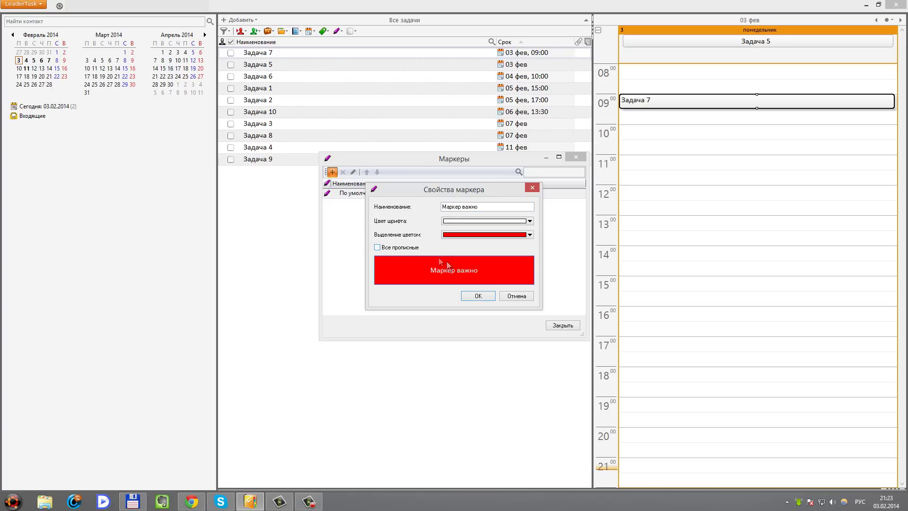
pyautogui.click(378, 248)
pyautogui.click(475, 297)
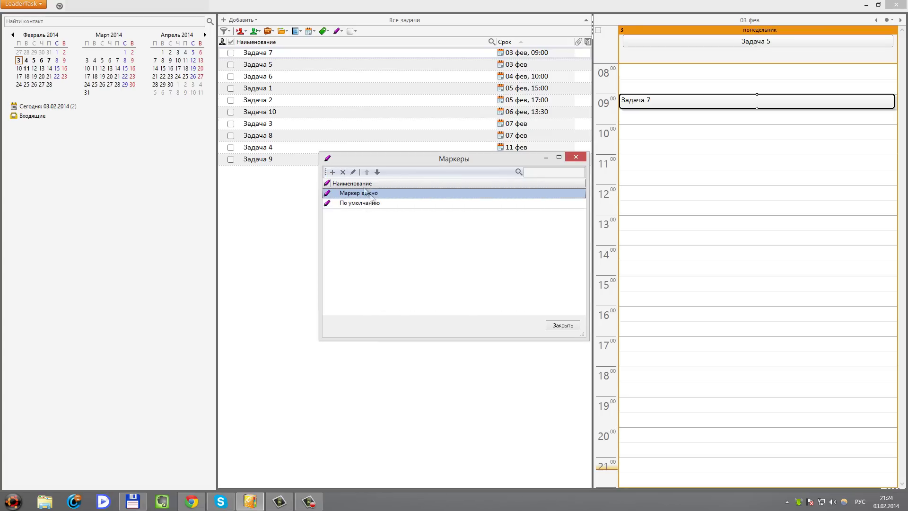
# Add marker 'Маркер желтый' with black text and yellow highlight in all capitals
pyautogui.click(332, 172)
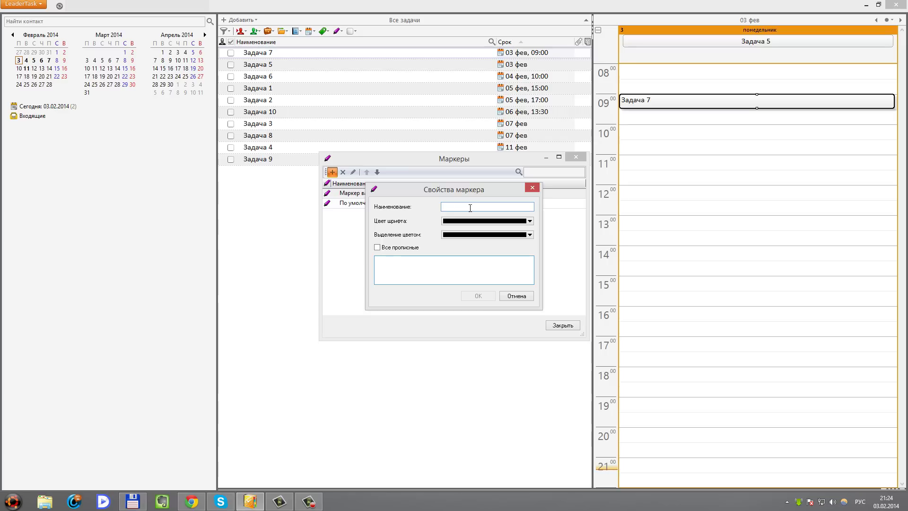
pyautogui.write('Маркер')
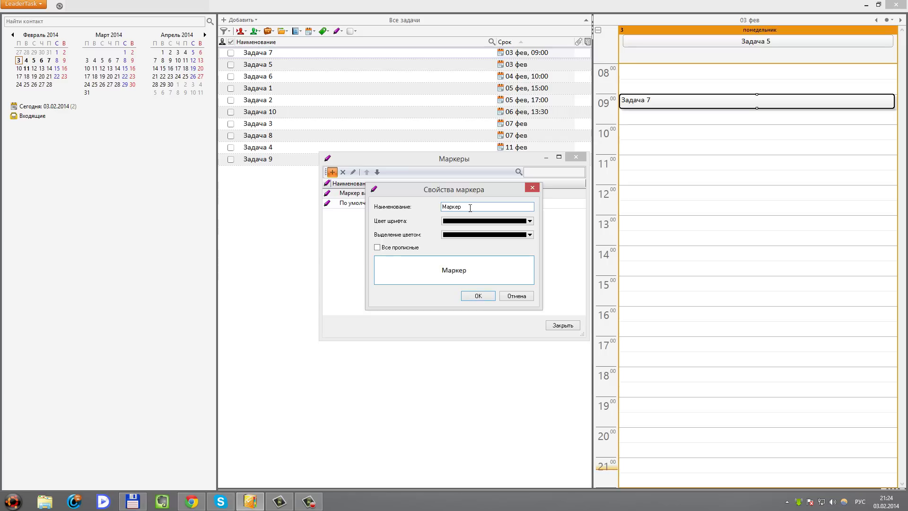
pyautogui.write(' желтый')
pyautogui.click(516, 223)
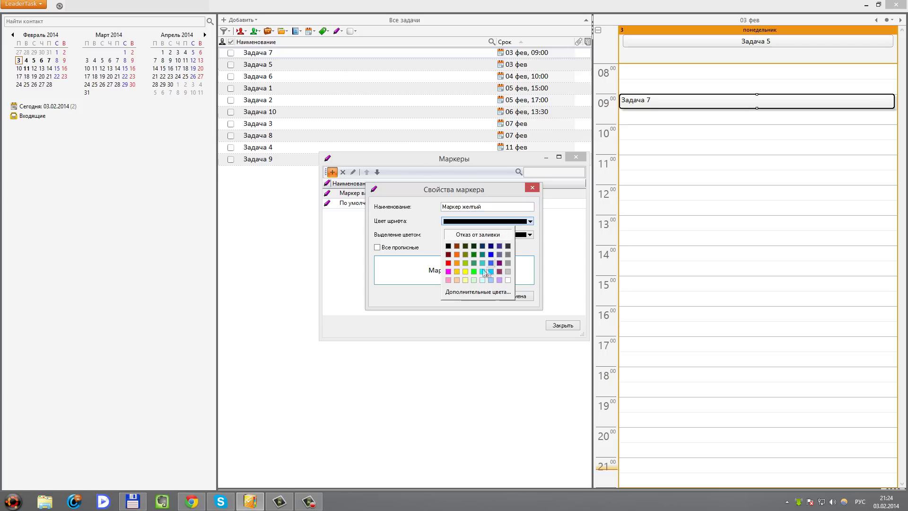
pyautogui.click(450, 247)
pyautogui.click(529, 234)
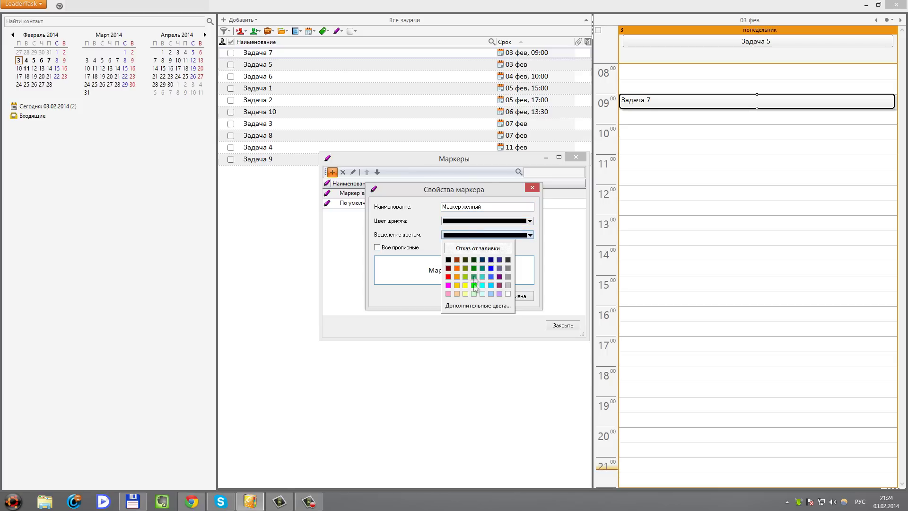
pyautogui.click(466, 285)
pyautogui.click(378, 247)
pyautogui.click(475, 297)
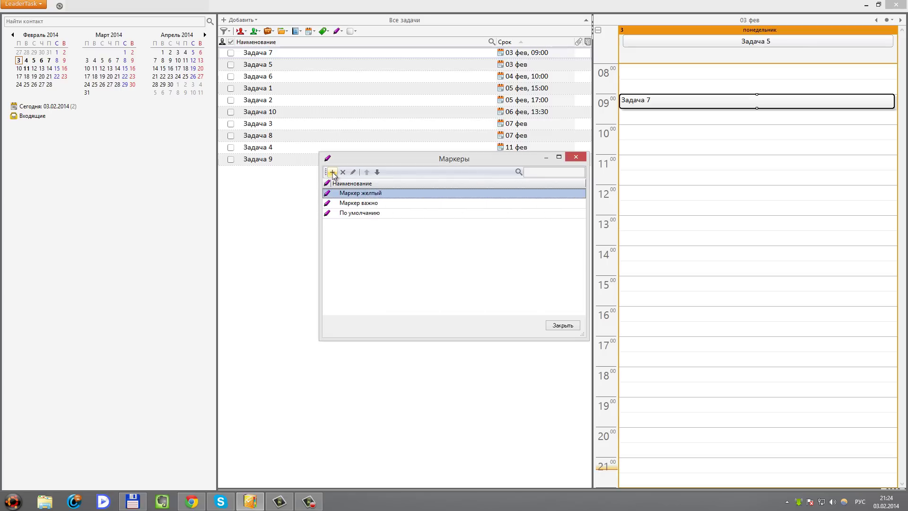
# Add marker 'Маркер выполнено' with white text on dark green highlight, then close Маркеры
pyautogui.click(332, 172)
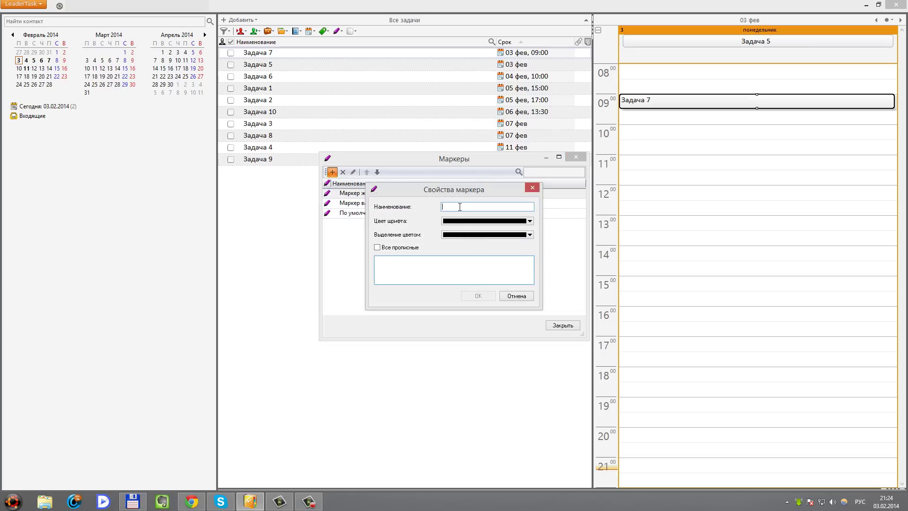
pyautogui.write('Маркер выполнено')
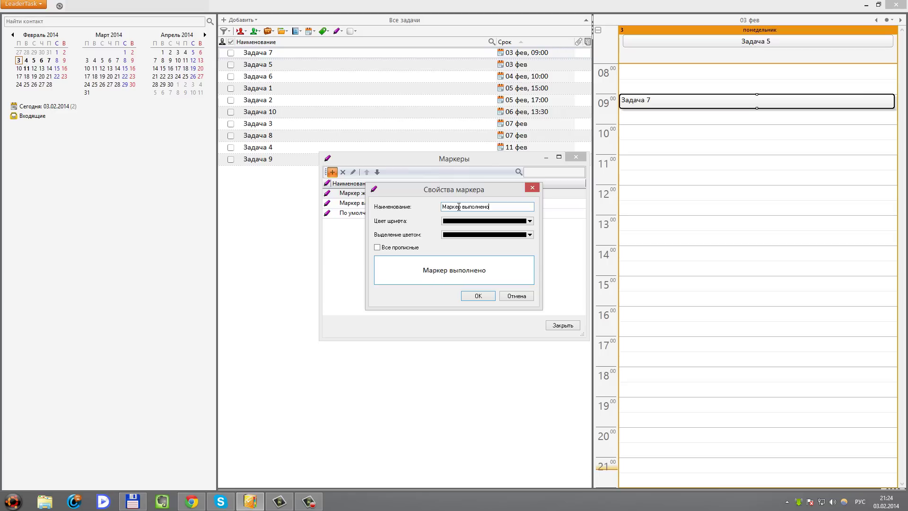
pyautogui.click(463, 222)
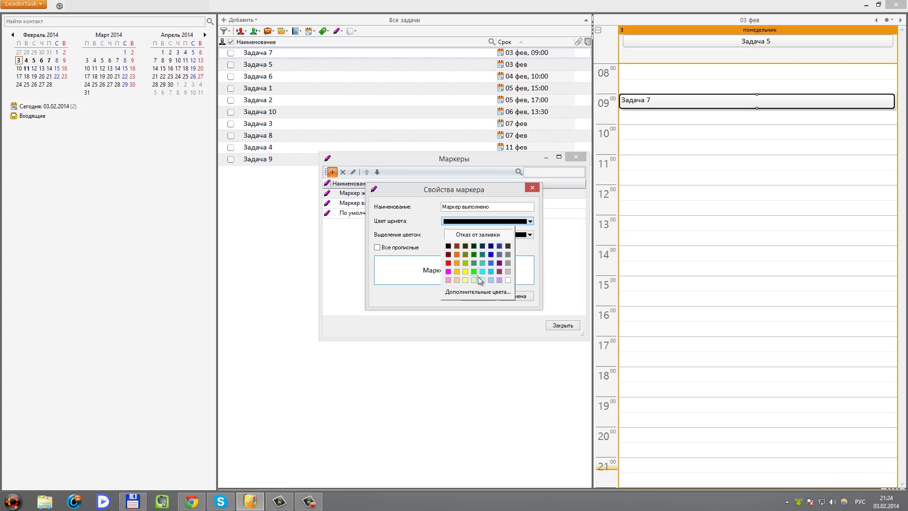
pyautogui.click(508, 280)
pyautogui.click(478, 235)
pyautogui.click(473, 284)
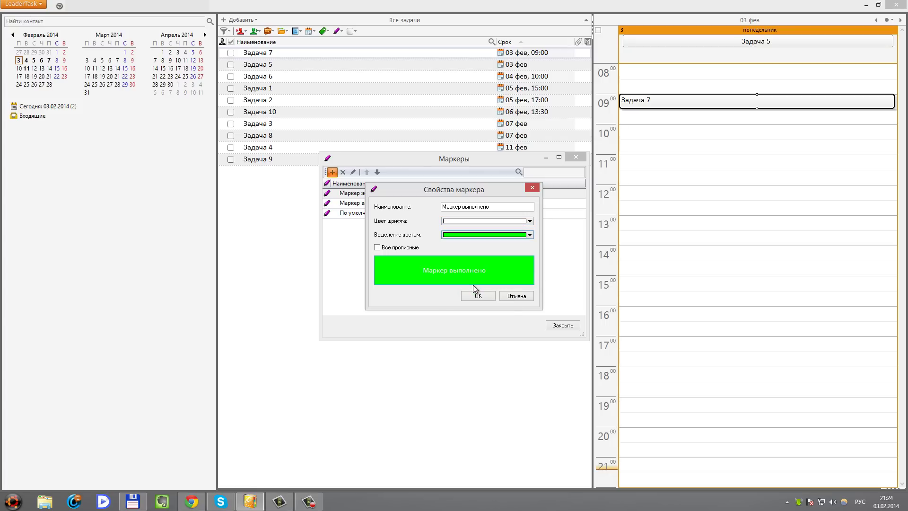
pyautogui.click(530, 236)
pyautogui.click(473, 268)
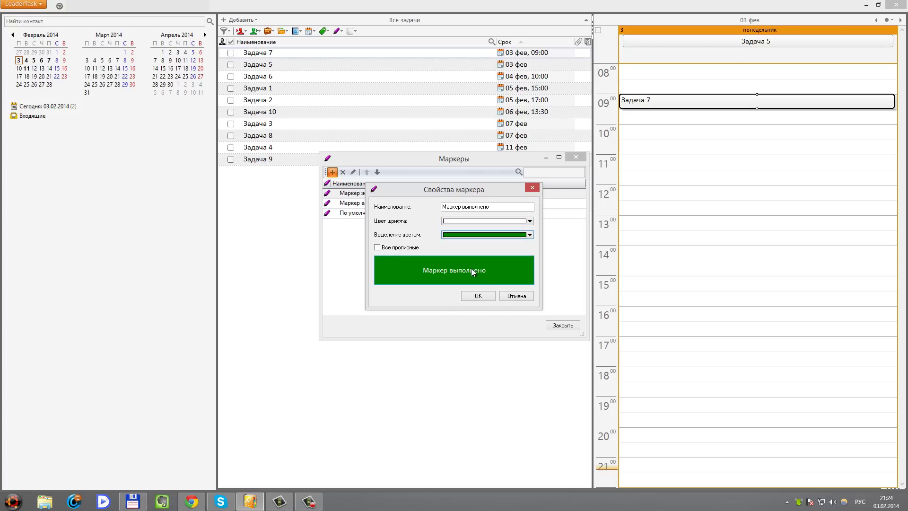
pyautogui.click(478, 296)
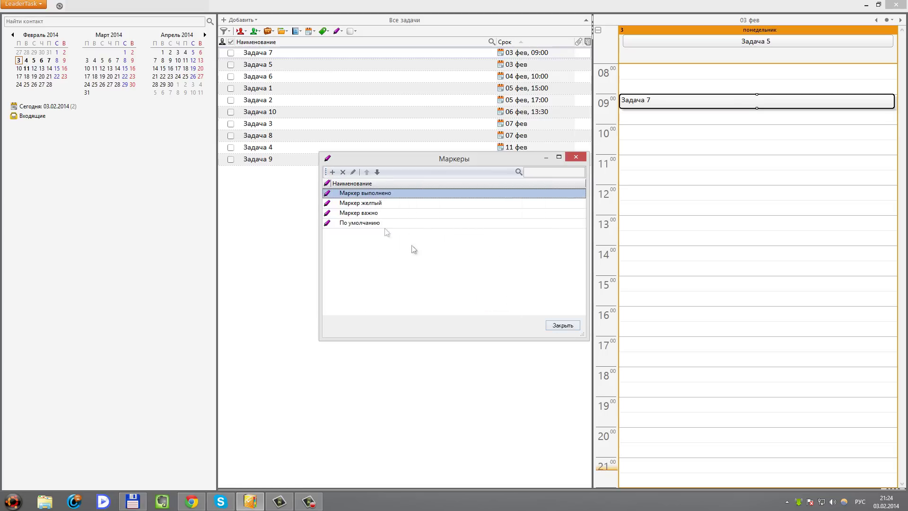
pyautogui.click(558, 326)
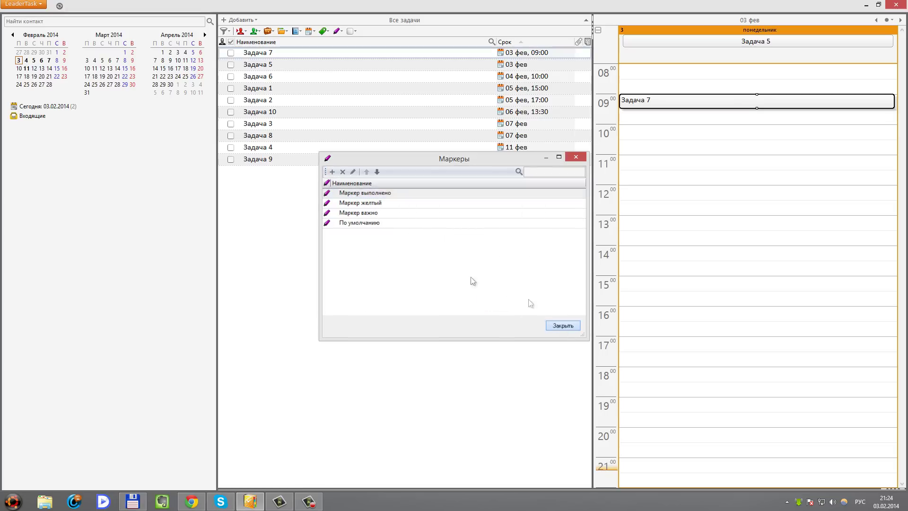
# Open Задача 5's details pane and add notes to Задача 10 and Задача 4 ('Примечание 4')
pyautogui.click(276, 78)
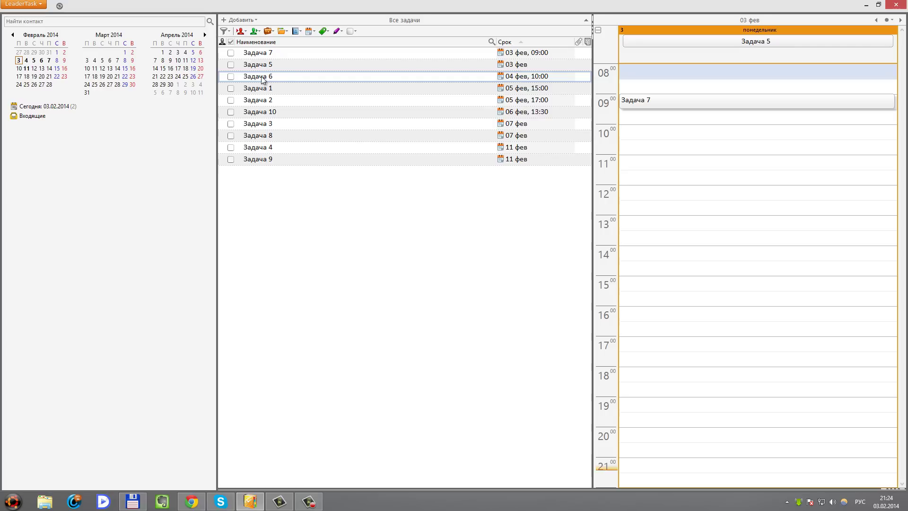
pyautogui.press('Down')
pyautogui.press('Down')
pyautogui.press('Down')
pyautogui.press('Down')
pyautogui.press('Down')
pyautogui.doubleClick(268, 65)
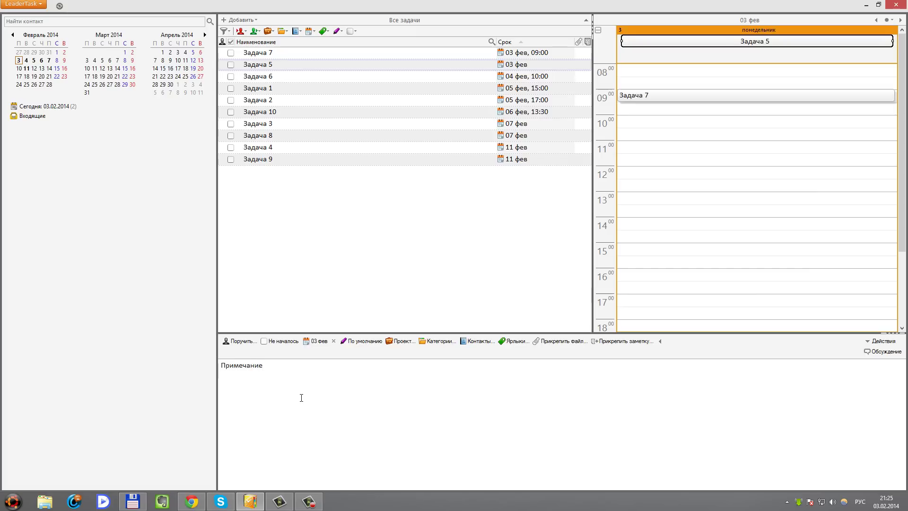
pyautogui.click(271, 113)
pyautogui.click(284, 364)
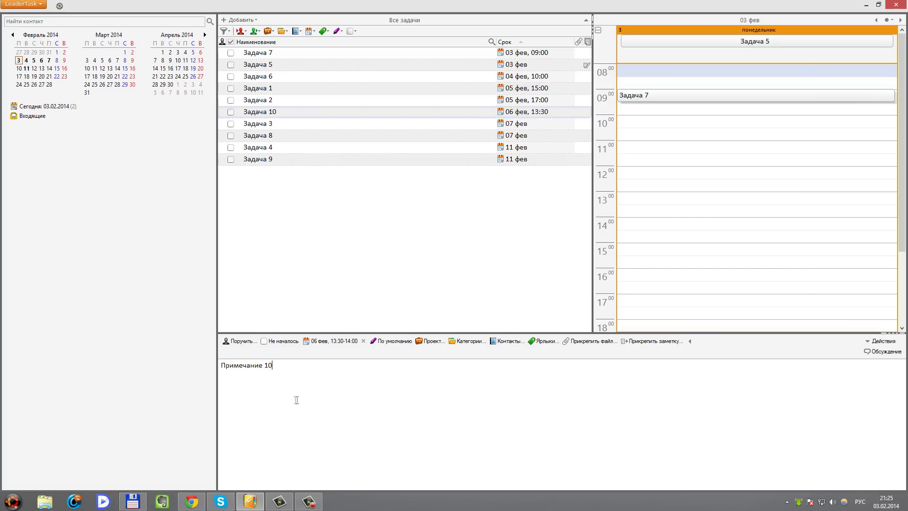
pyautogui.click(272, 147)
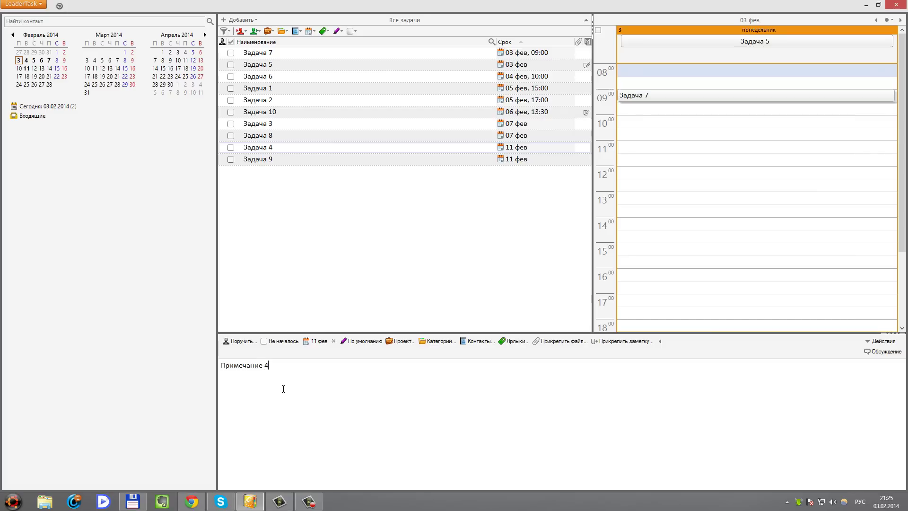
pyautogui.click(263, 112)
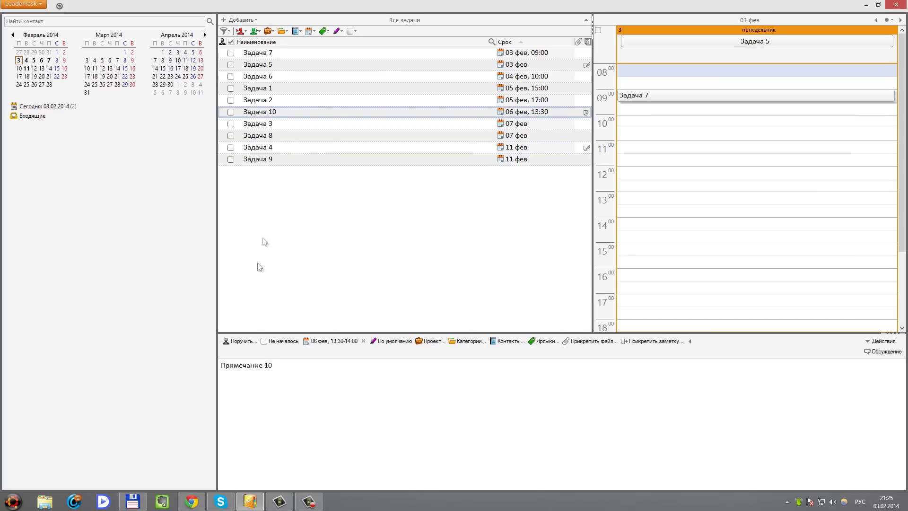
pyautogui.click(268, 66)
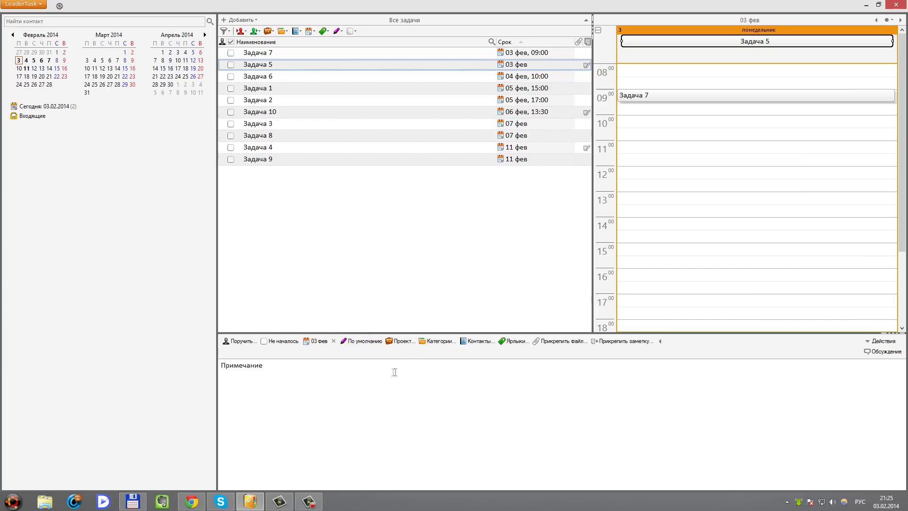
# Apply Маркер важно to Задача 5 and Маркер желтый to Задача 10
pyautogui.click(349, 341)
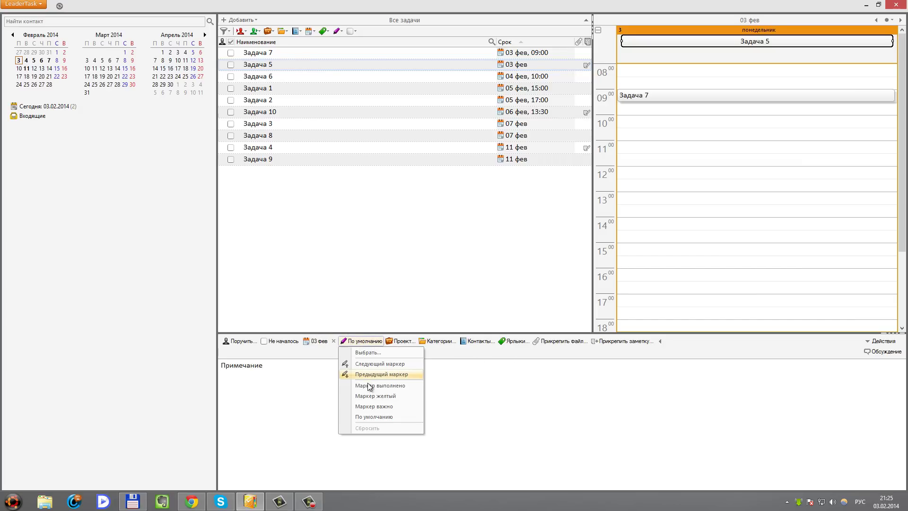
pyautogui.click(363, 407)
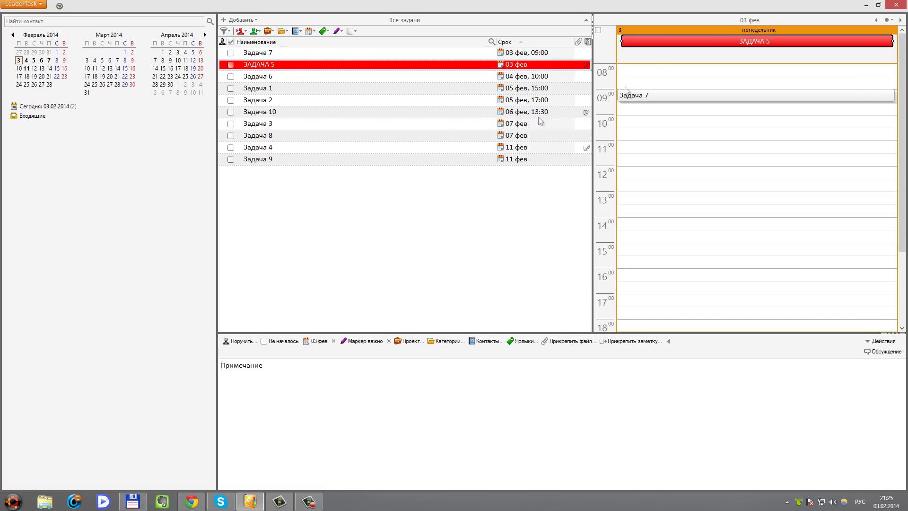
pyautogui.click(272, 113)
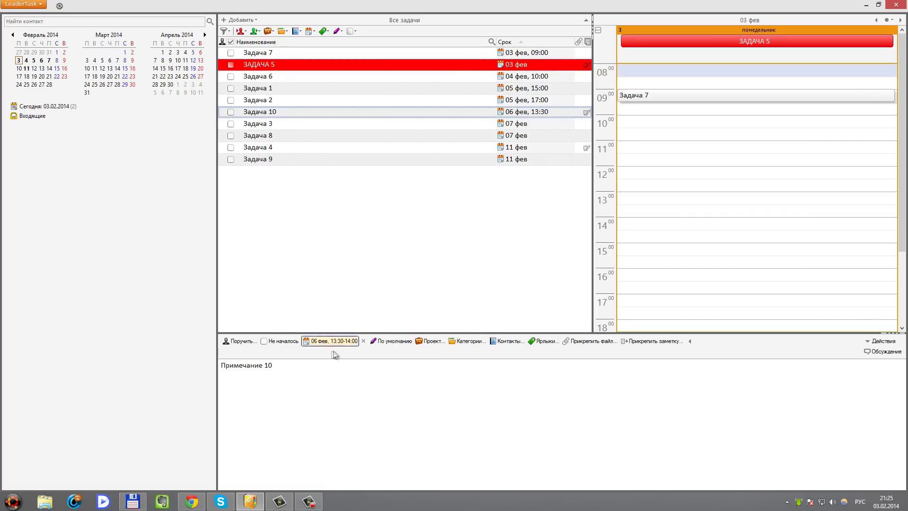
pyautogui.click(390, 342)
pyautogui.click(397, 395)
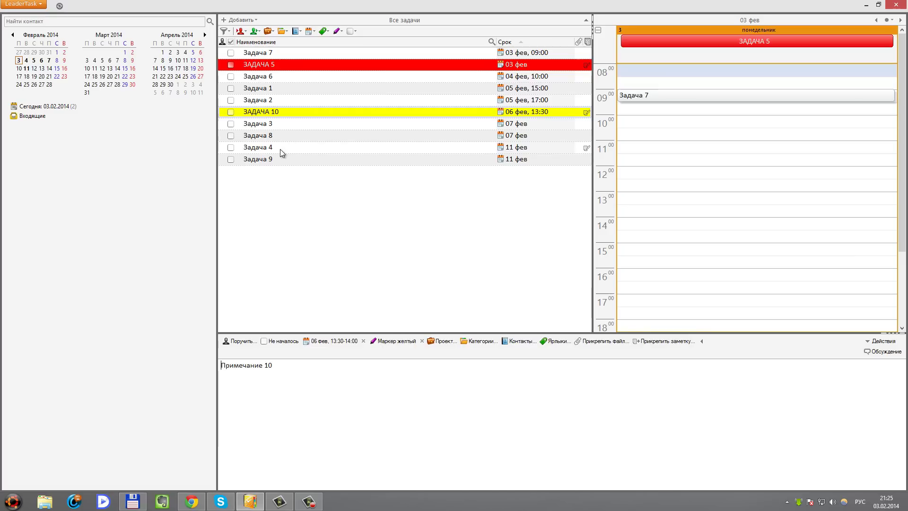
# Give Задача 3 the red важно marker and Задача 8 Маркер выполнено
pyautogui.click(271, 125)
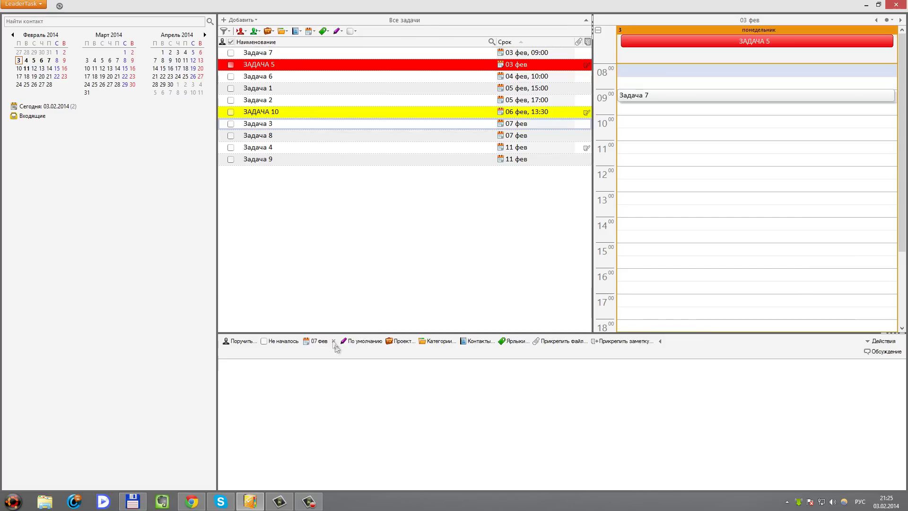
pyautogui.click(364, 342)
pyautogui.click(381, 407)
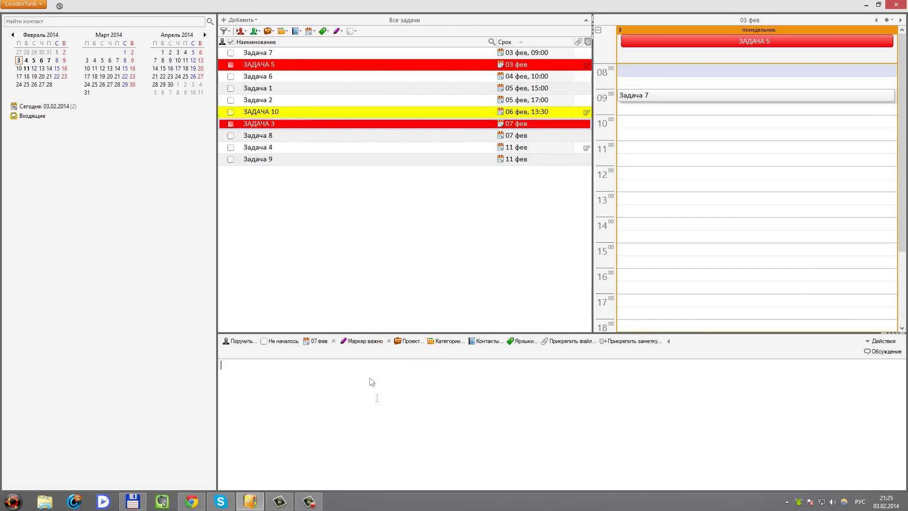
pyautogui.click(266, 136)
pyautogui.click(359, 342)
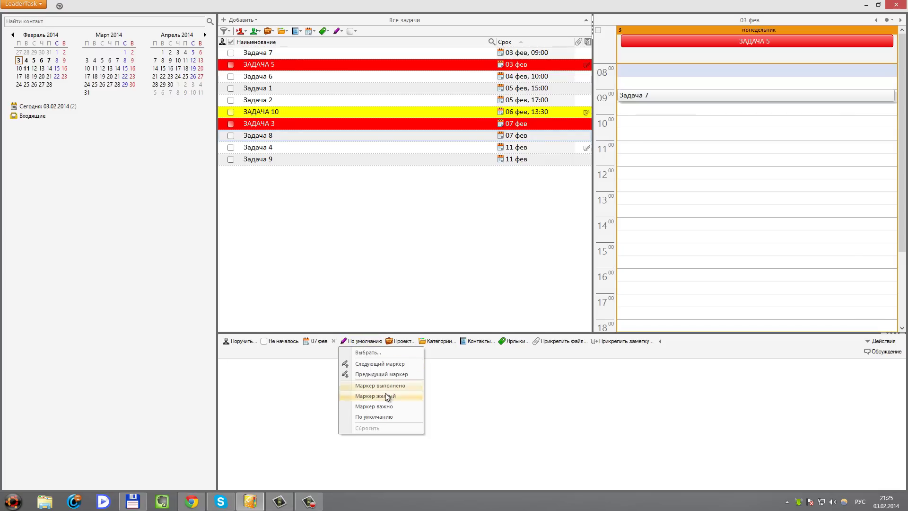
pyautogui.click(381, 386)
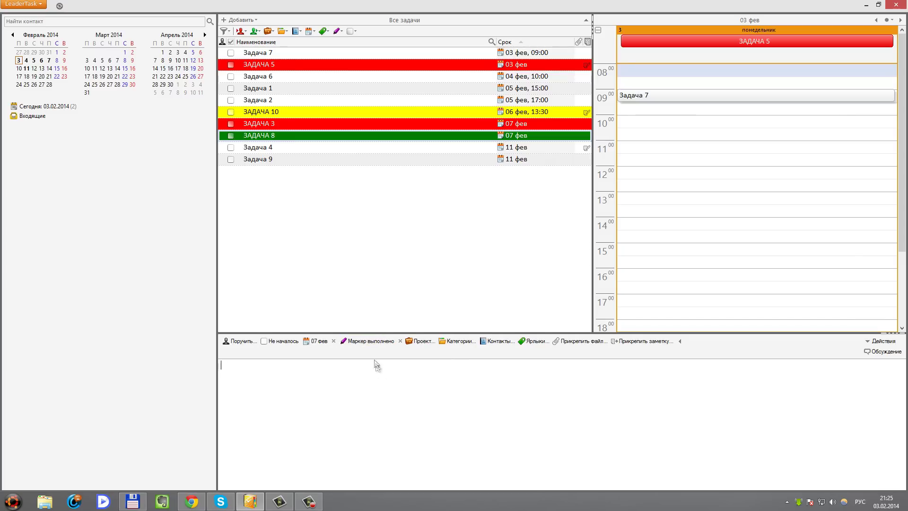
# Switch ЗАДАЧА 3 to Маркер выполнено through its right-click Маркер menu
pyautogui.click(331, 100)
pyautogui.click(269, 78)
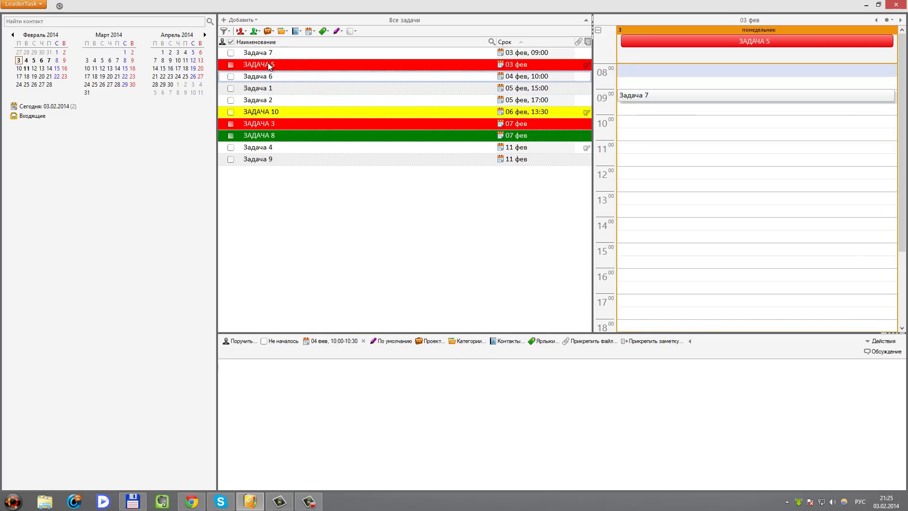
pyautogui.click(267, 62)
pyautogui.rightClick(268, 62)
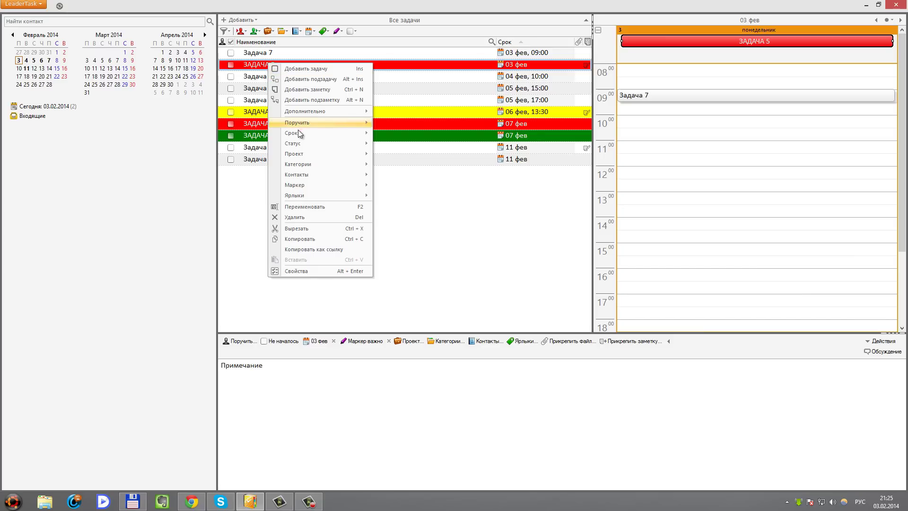
pyautogui.moveTo(304, 184)
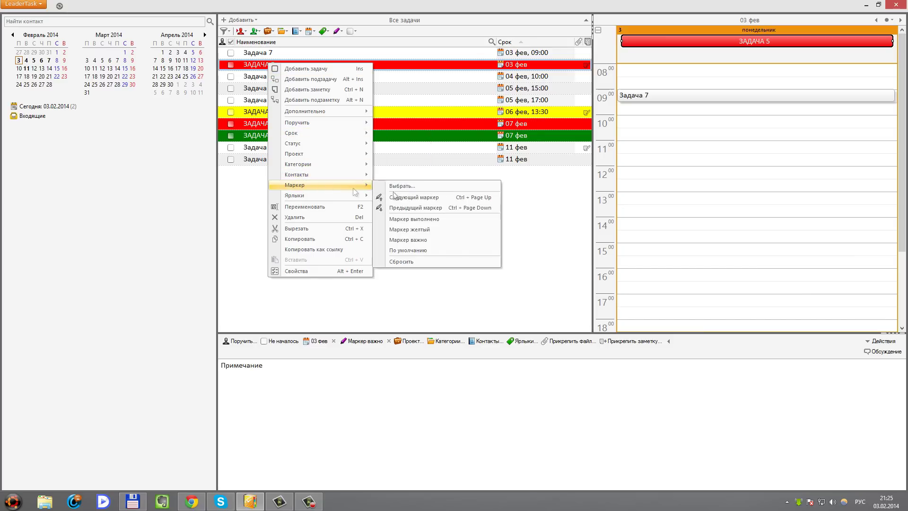
pyautogui.rightClick(284, 123)
pyautogui.click(427, 277)
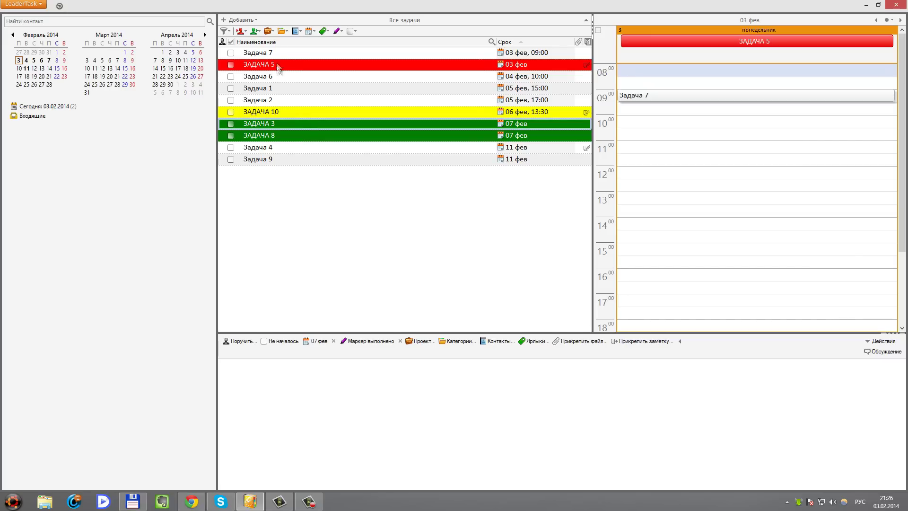
pyautogui.click(276, 114)
pyautogui.click(276, 65)
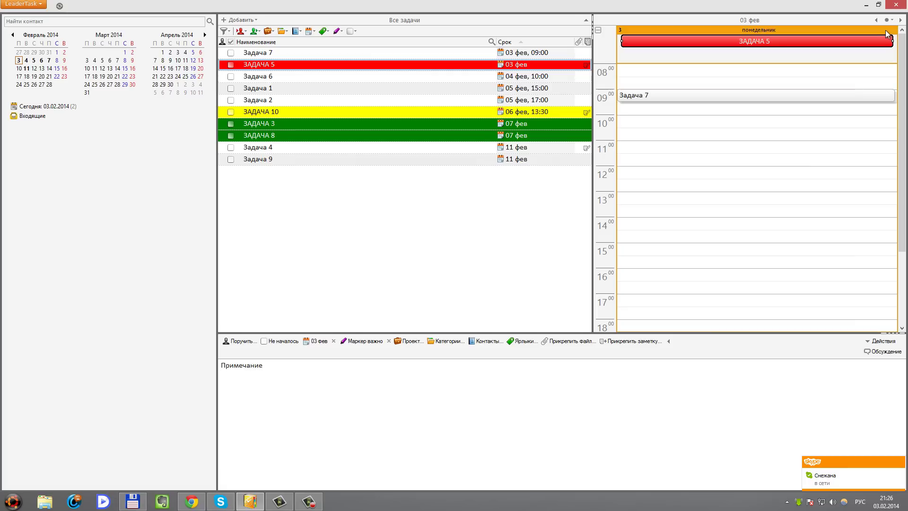
pyautogui.click(888, 20)
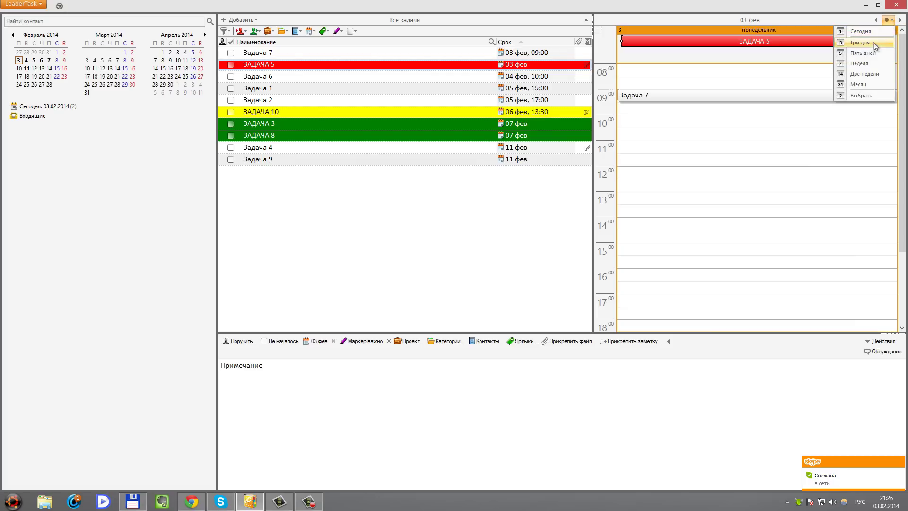
pyautogui.click(866, 73)
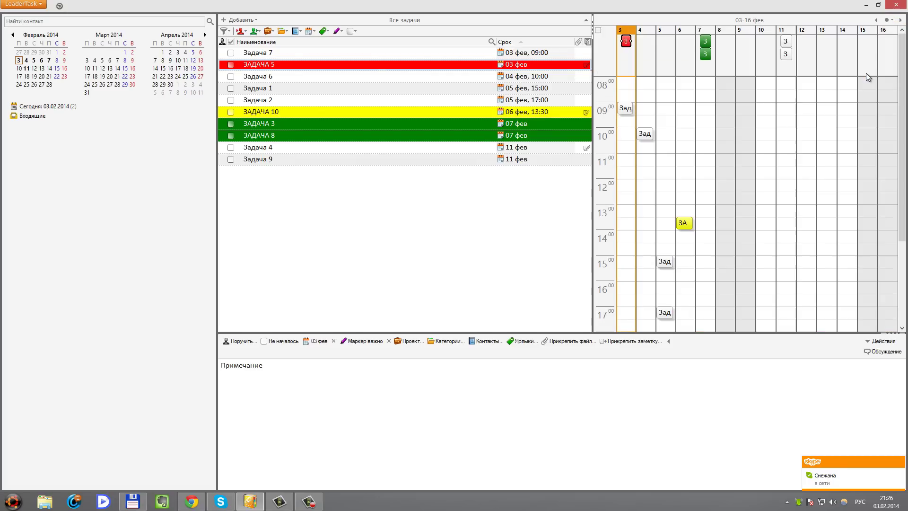
pyautogui.click(707, 53)
pyautogui.click(706, 41)
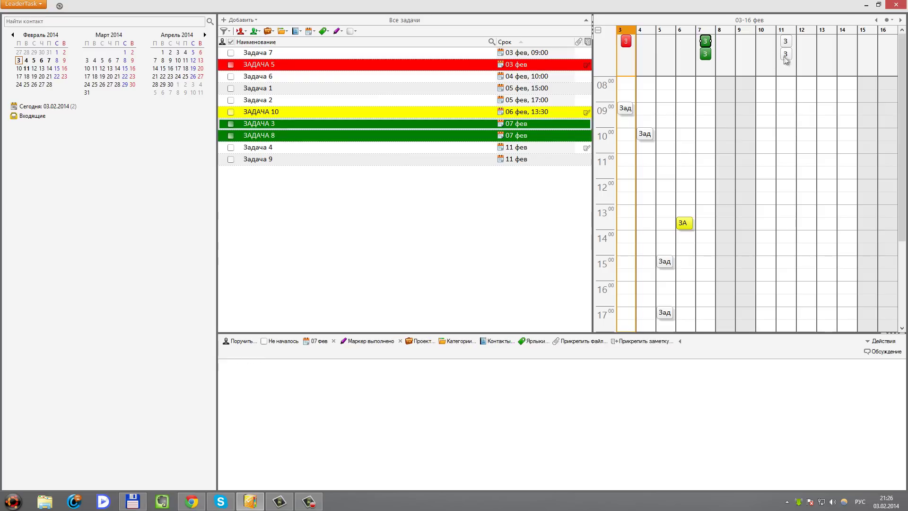
pyautogui.click(626, 41)
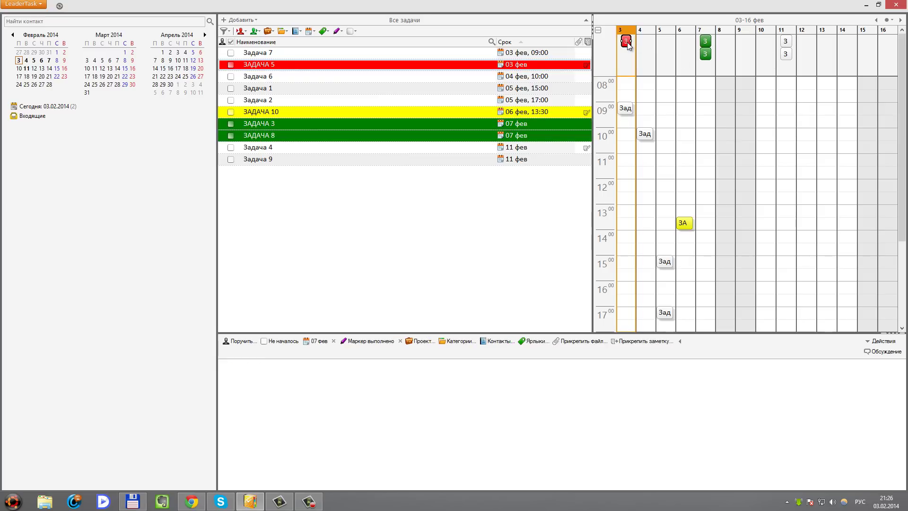
pyautogui.click(684, 224)
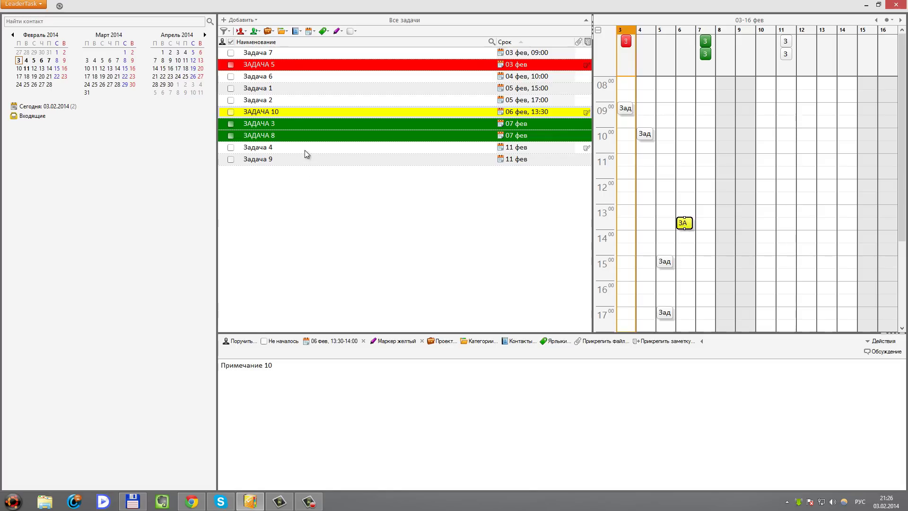
pyautogui.click(266, 67)
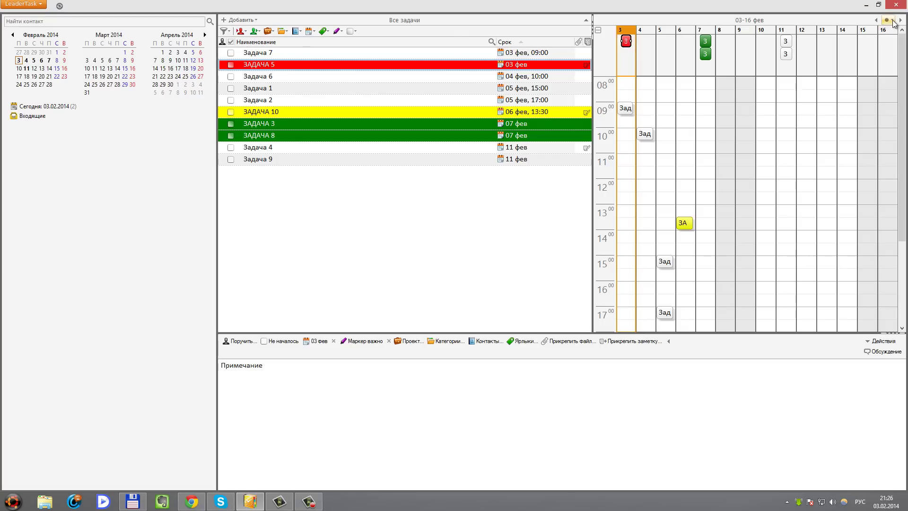
pyautogui.click(892, 20)
pyautogui.click(870, 34)
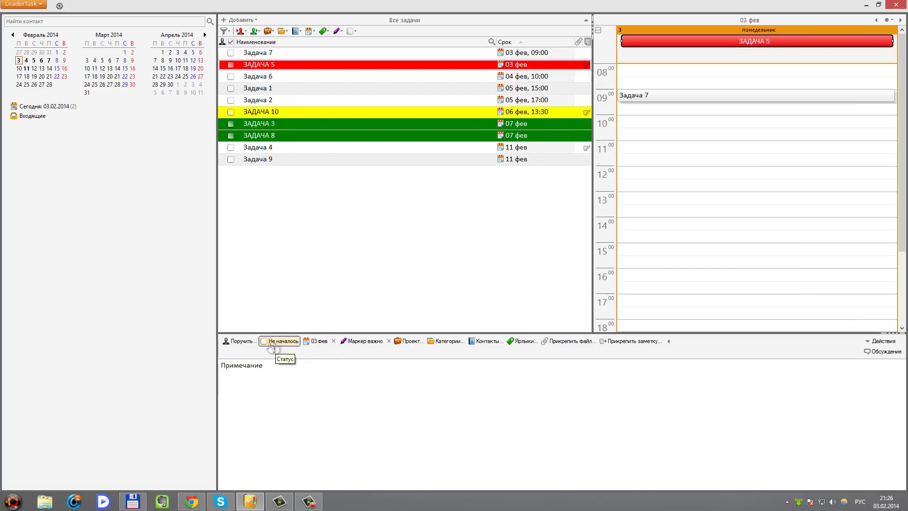
# Set ЗАДАЧА 5 to in progress and ЗАДАЧА 10 to postponed
pyautogui.click(284, 341)
pyautogui.click(286, 361)
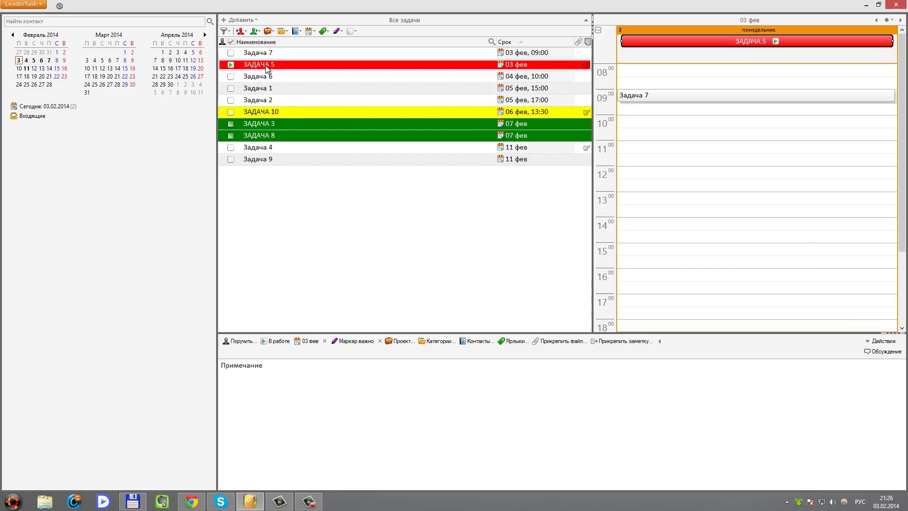
pyautogui.click(257, 116)
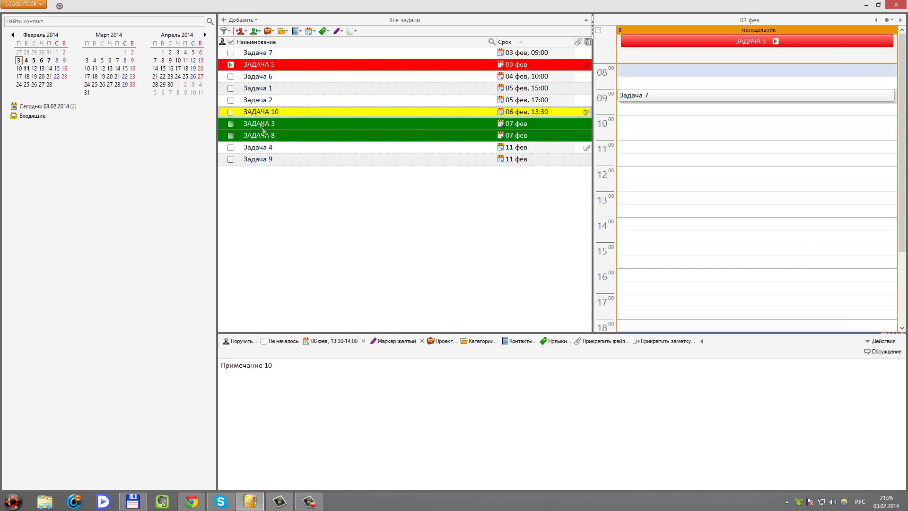
pyautogui.click(283, 342)
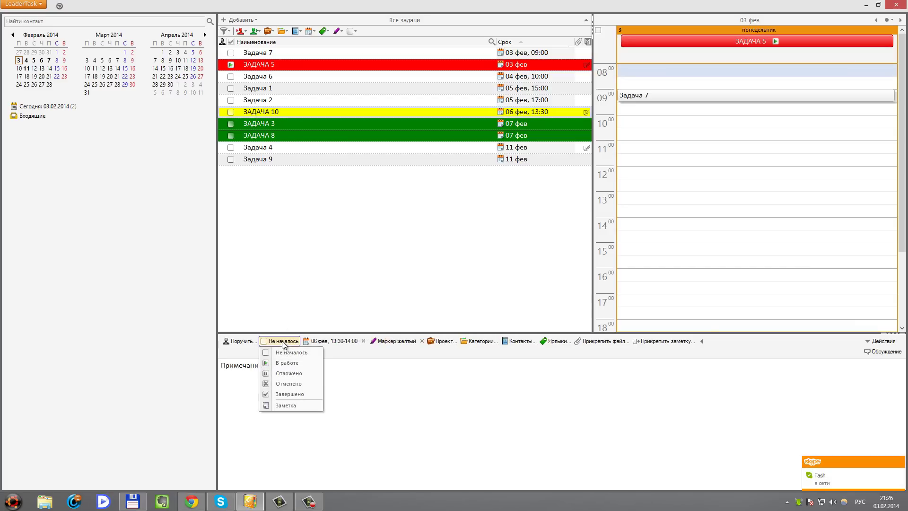
pyautogui.click(295, 374)
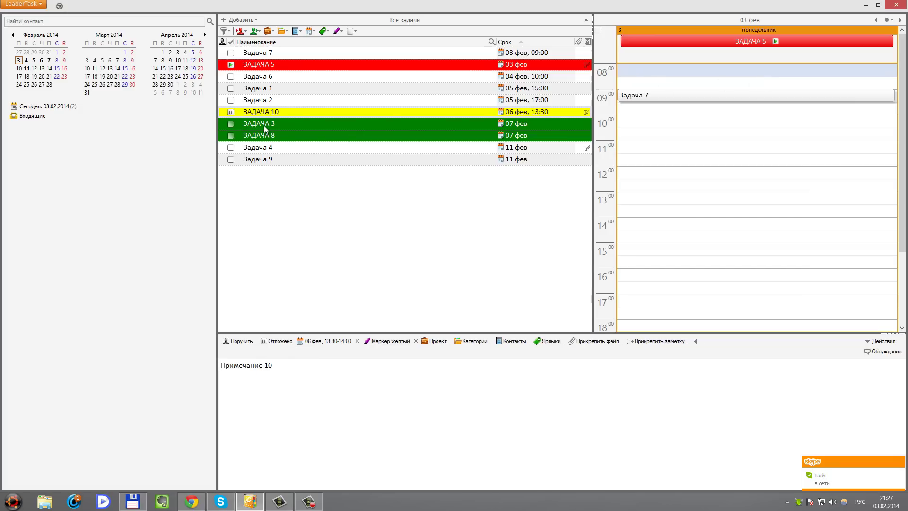
# Mark ЗАДАЧА 3 and ЗАДАЧА 8 as completed
pyautogui.click(263, 127)
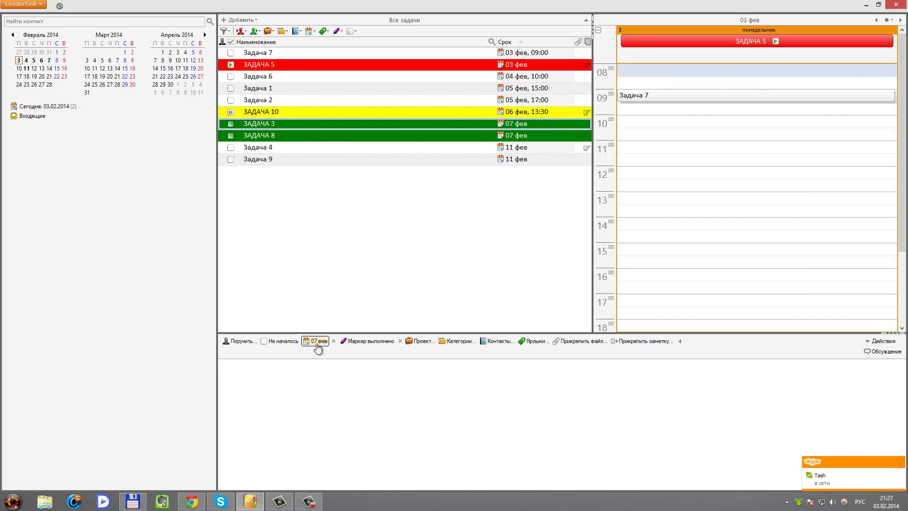
pyautogui.click(283, 342)
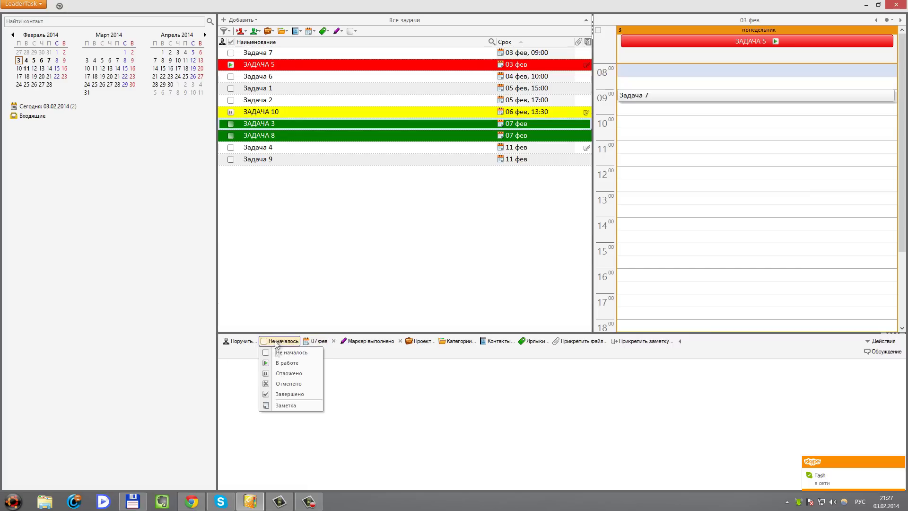
pyautogui.click(284, 394)
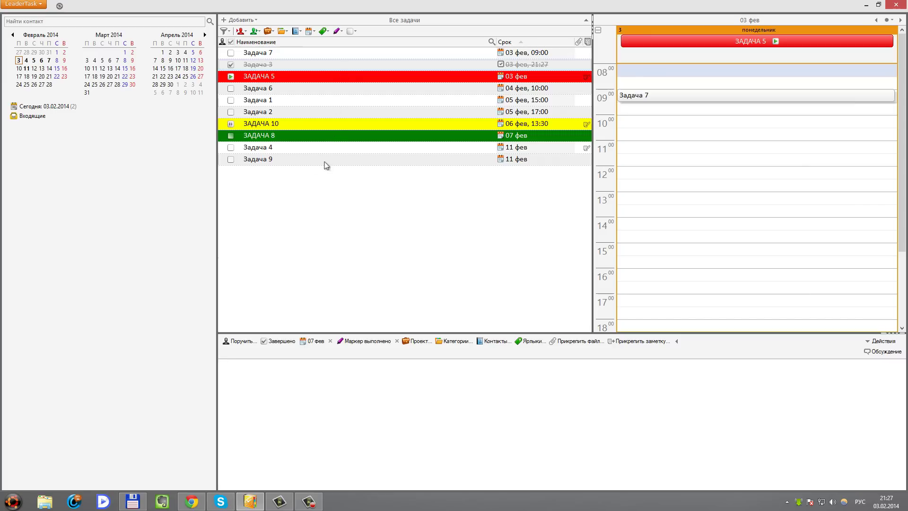
pyautogui.click(266, 137)
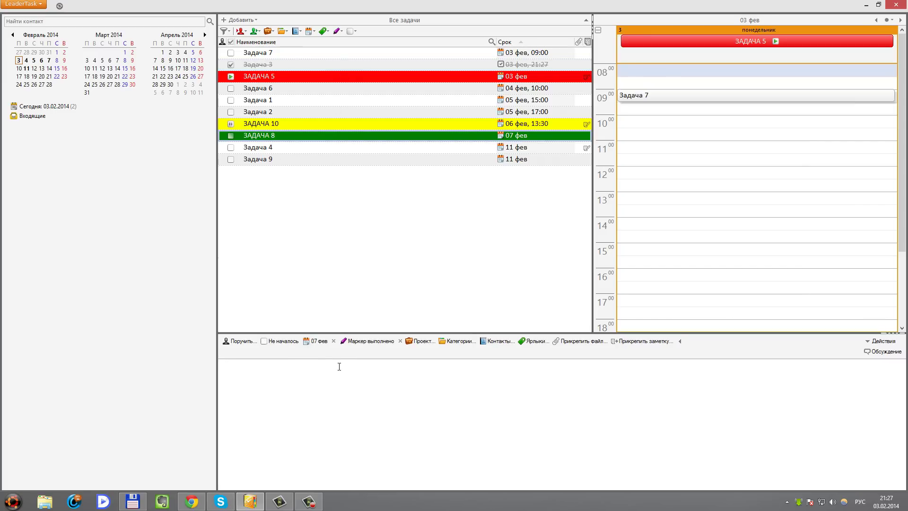
pyautogui.click(285, 345)
pyautogui.click(286, 398)
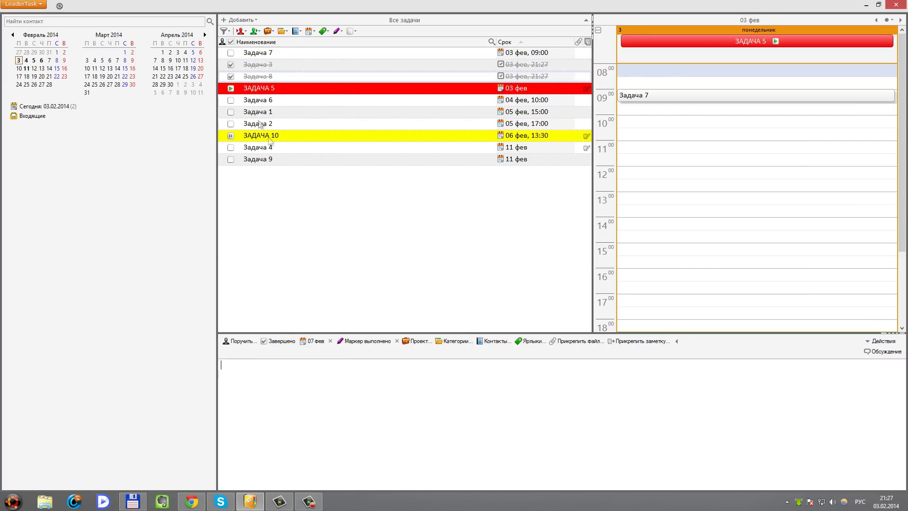
# Reset Задача 3 to not started, leaving its name unchanged, and select the green ЗАДАЧА 3 row
pyautogui.click(264, 67)
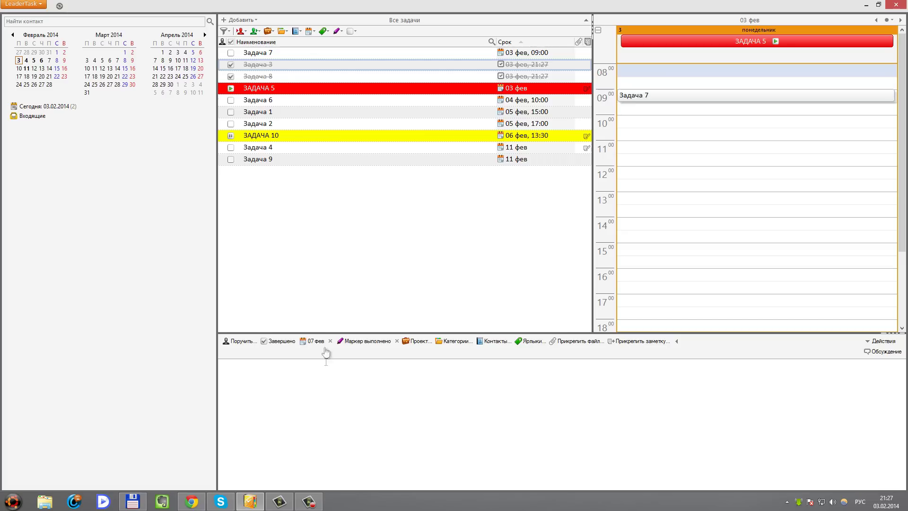
pyautogui.click(281, 341)
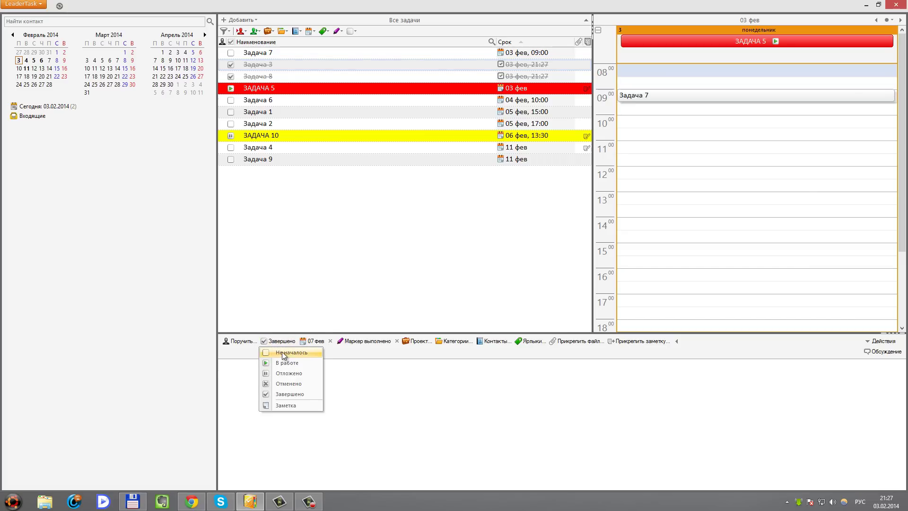
pyautogui.click(283, 353)
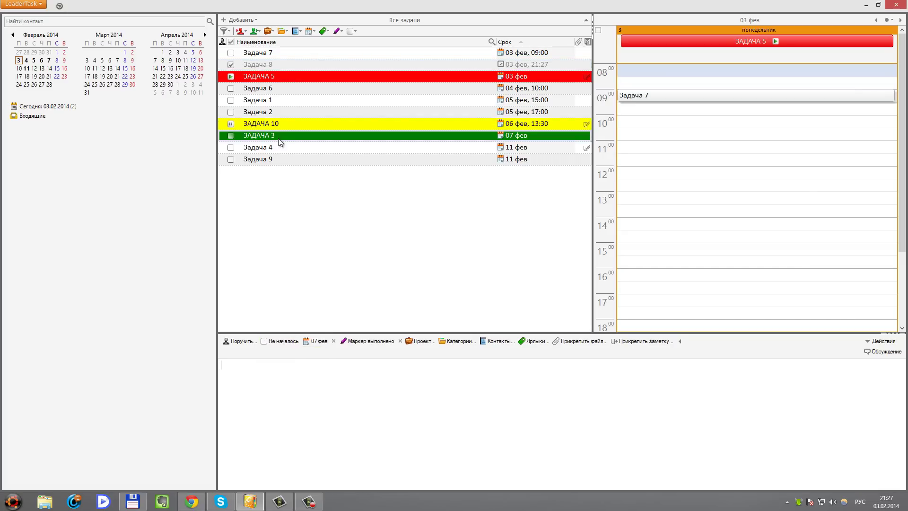
pyautogui.click(269, 138)
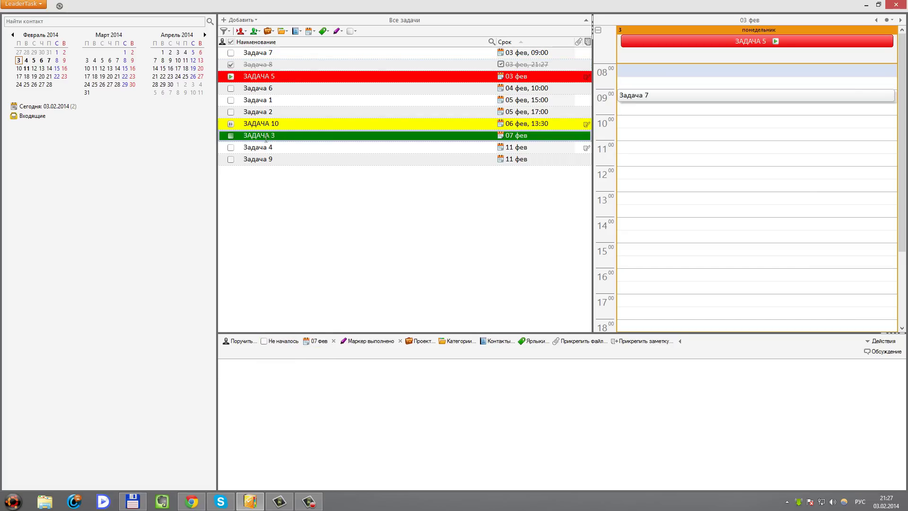
pyautogui.press('Escape')
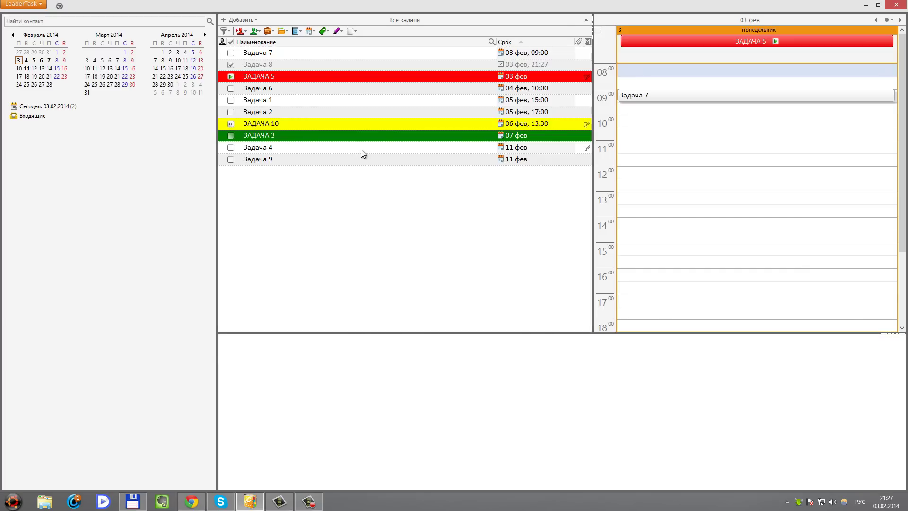
pyautogui.click(274, 152)
pyautogui.click(269, 137)
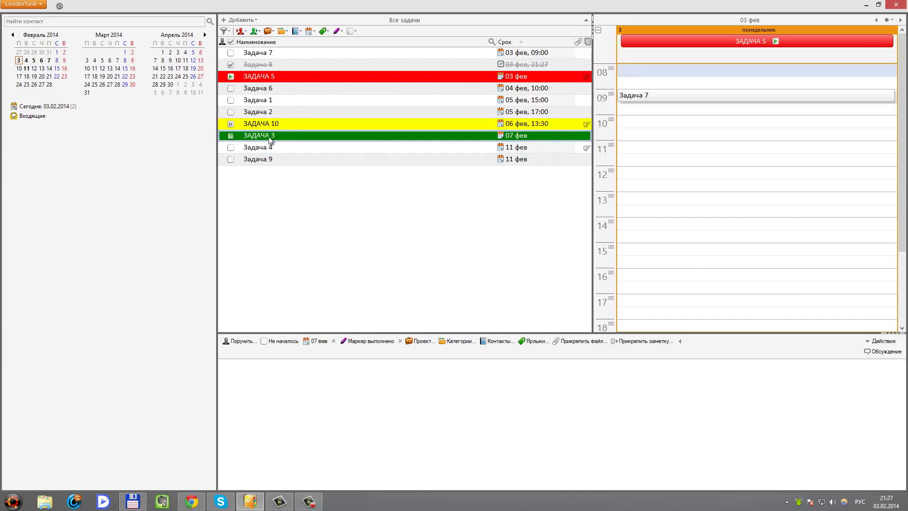
# Toggle Задача 3 to completed and back to not completed with Space
pyautogui.press('space')
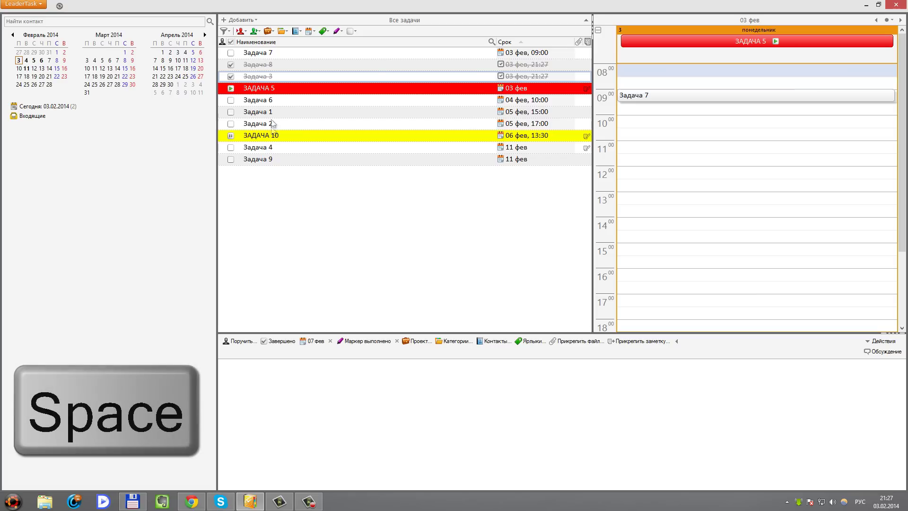
pyautogui.click(265, 65)
pyautogui.click(265, 77)
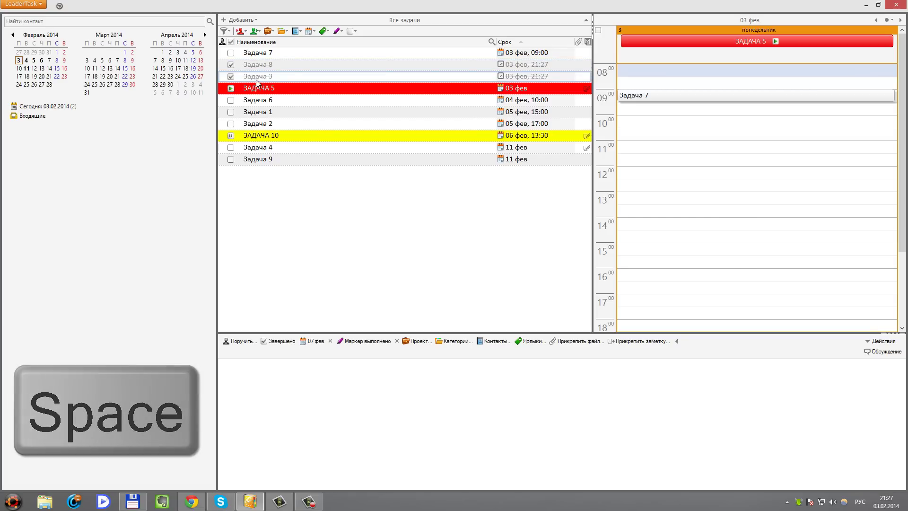
pyautogui.press('space')
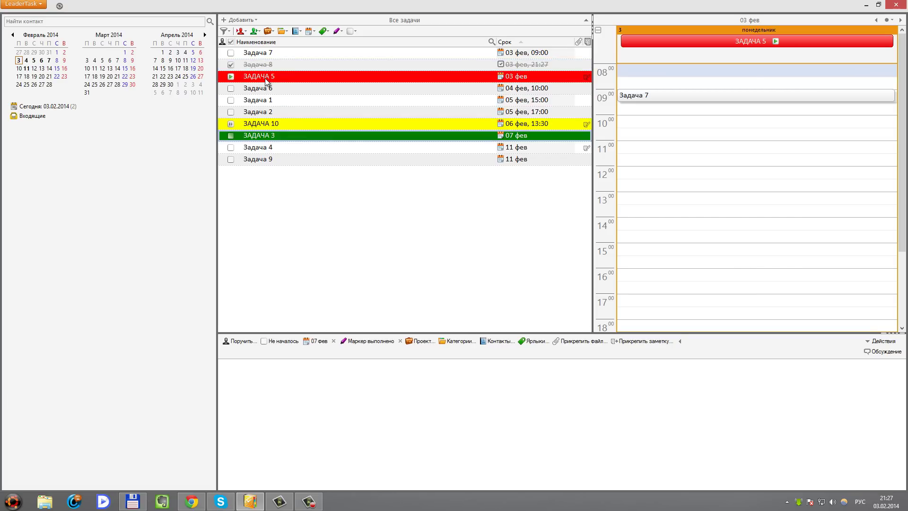
# Rename the green ЗАДАЧА 3 to 'ЗАДАЧА 32', then select Задача 4
pyautogui.click(265, 136)
pyautogui.click(276, 138)
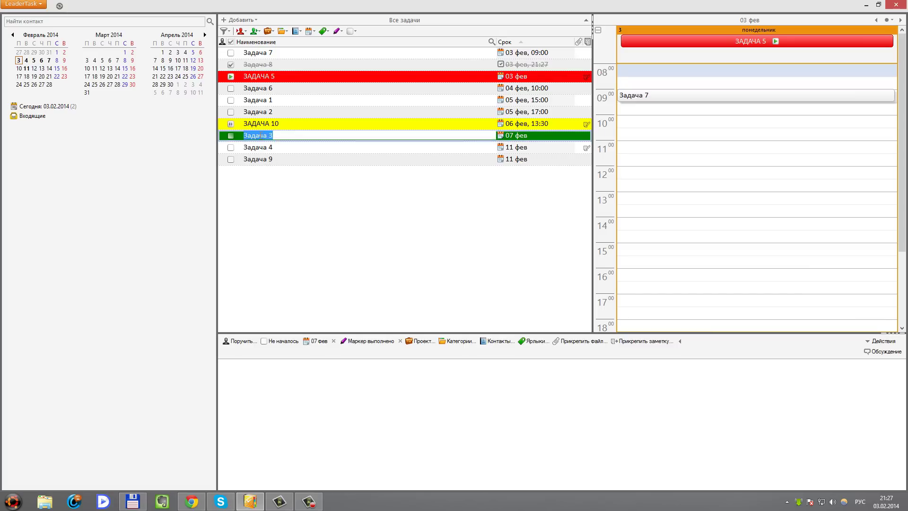
pyautogui.click(289, 138)
pyautogui.write('2')
pyautogui.press('Return')
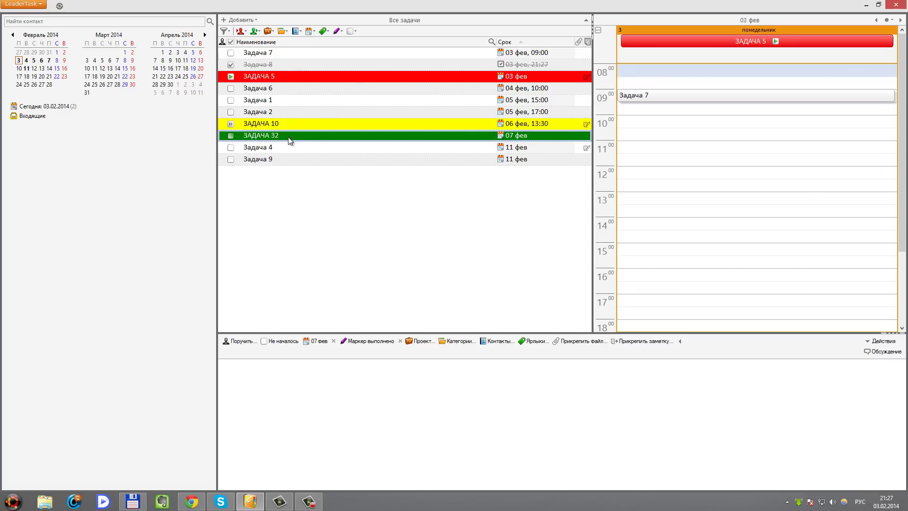
pyautogui.click(294, 173)
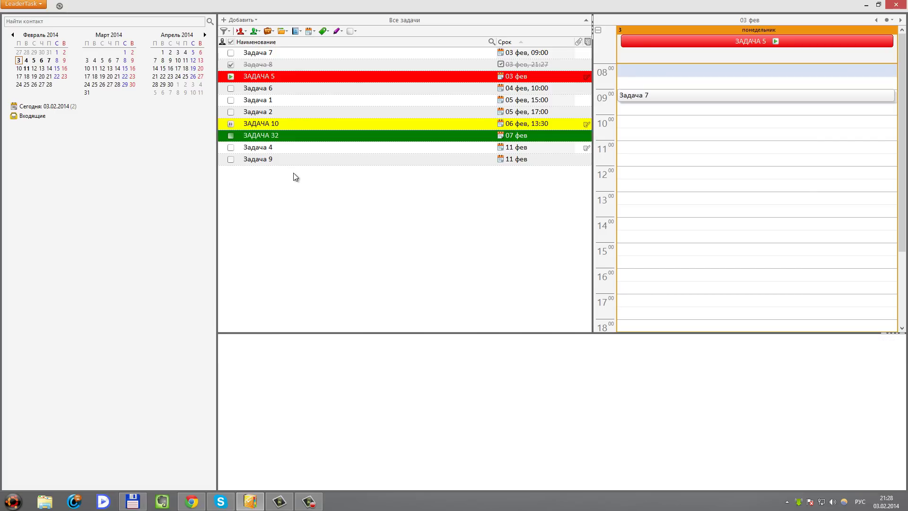
pyautogui.click(273, 149)
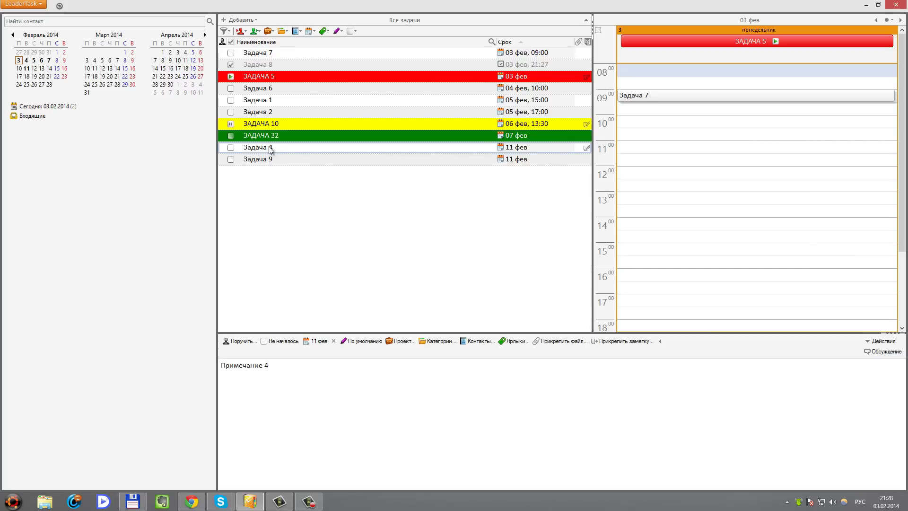
# Make Задача 4 repeat weekly, every 1 week on Tuesday, starting 11 фев
pyautogui.click(318, 342)
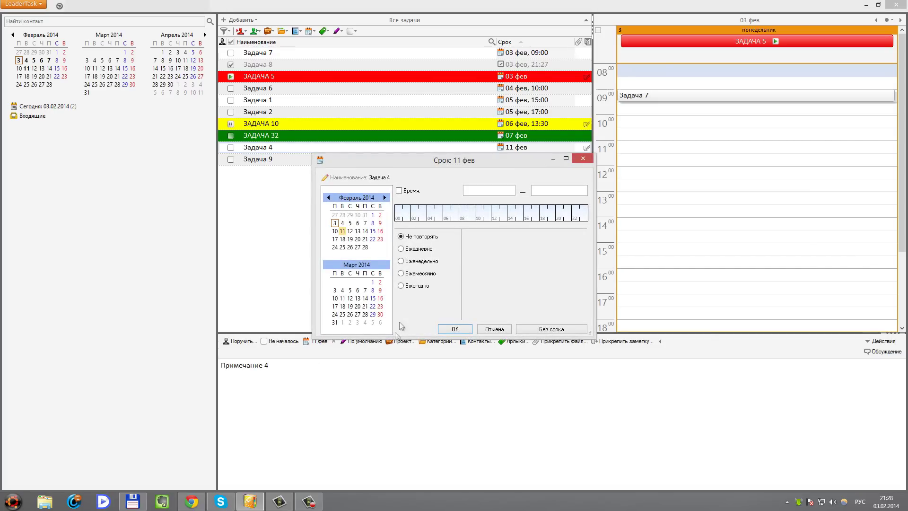
pyautogui.click(581, 158)
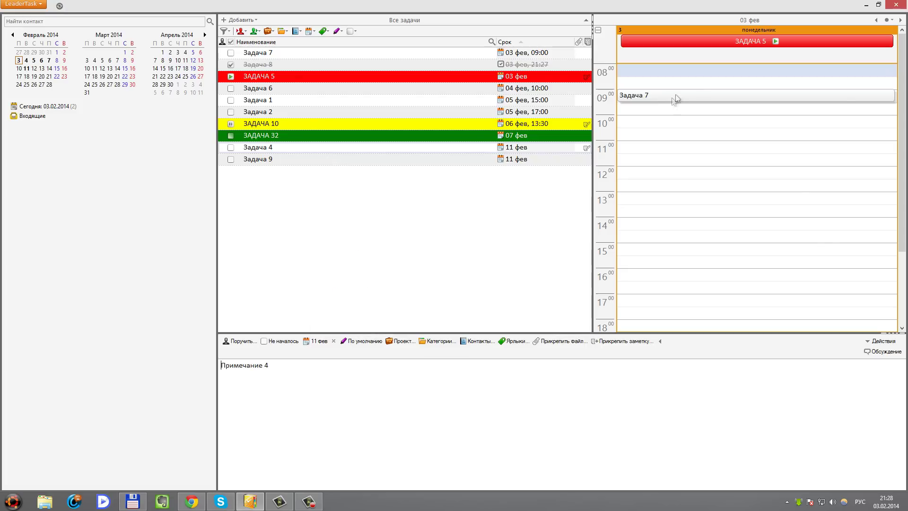
pyautogui.click(317, 341)
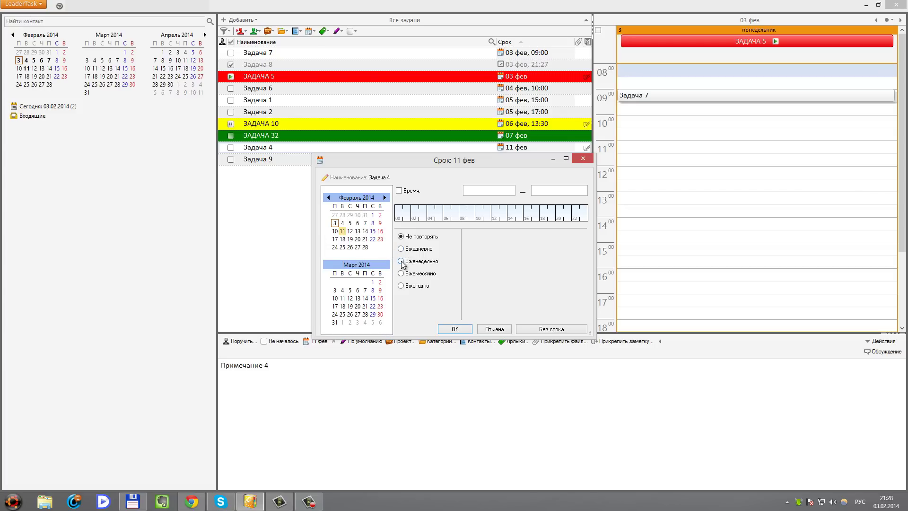
pyautogui.click(403, 263)
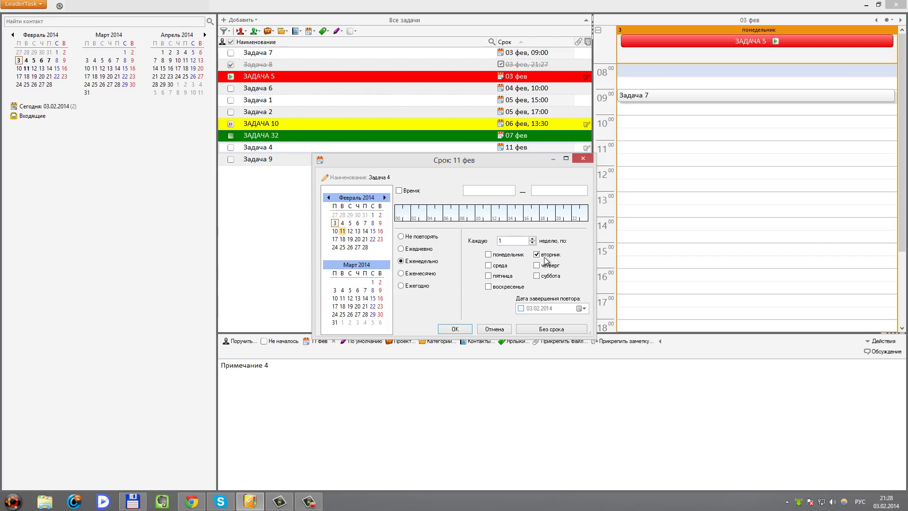
pyautogui.click(454, 329)
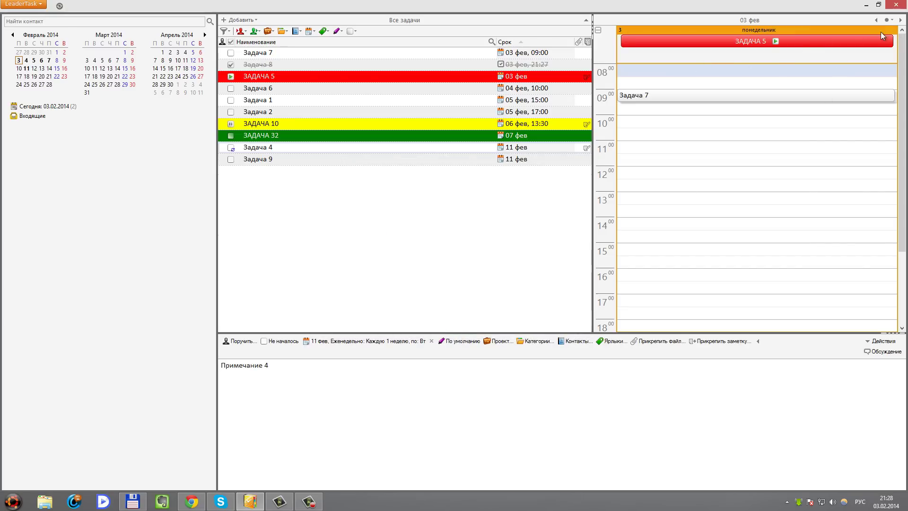
pyautogui.click(888, 20)
# Switch the calendar to Месяц view for February 2014 and reopen Задача 4's due-date settings
pyautogui.click(857, 84)
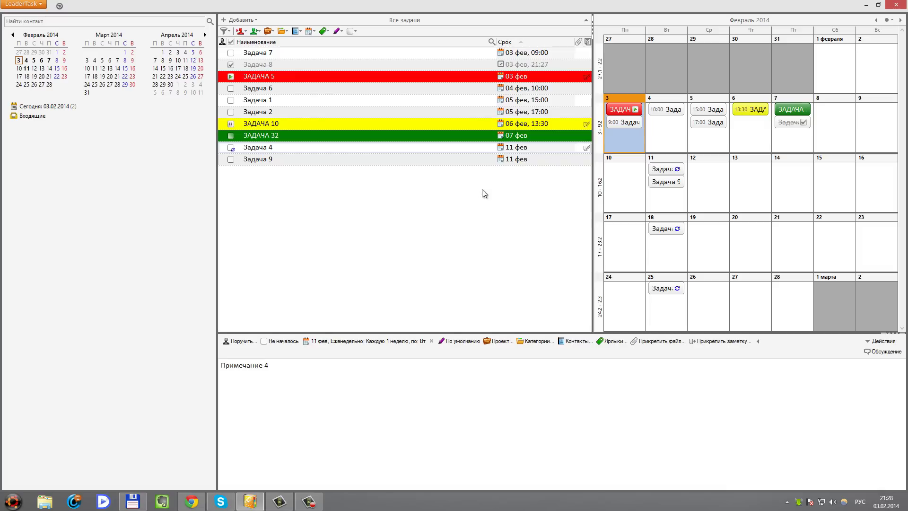
pyautogui.click(321, 149)
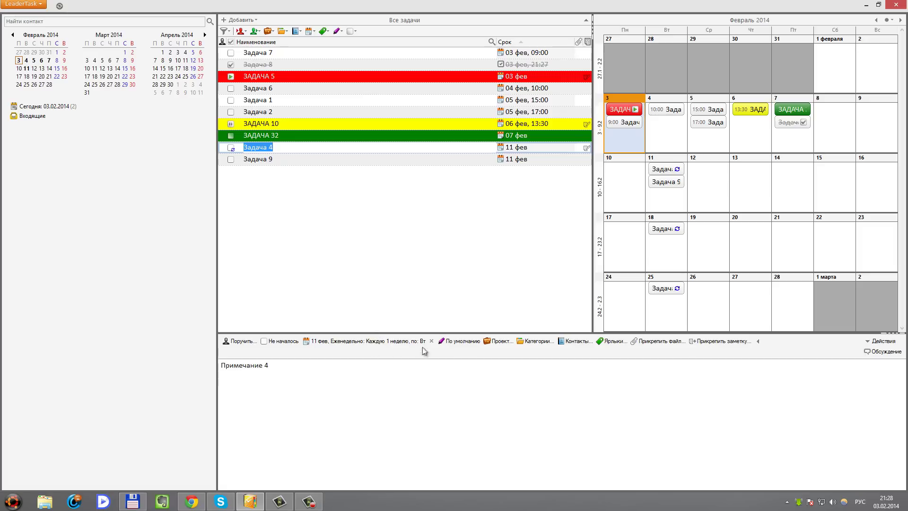
pyautogui.click(336, 343)
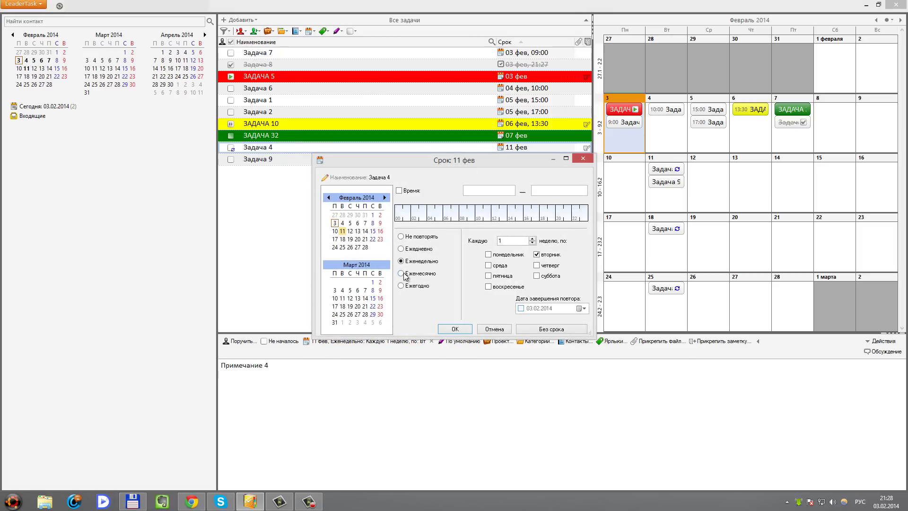
# Change Задача 4's repeat from weekly to yearly (Ежегодно), then select Задача 7 and Задача 9
pyautogui.click(401, 287)
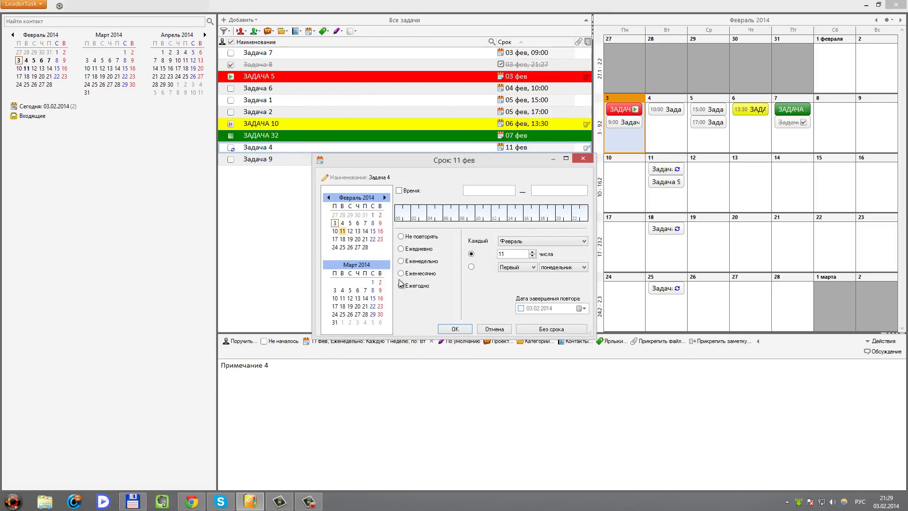
pyautogui.click(455, 330)
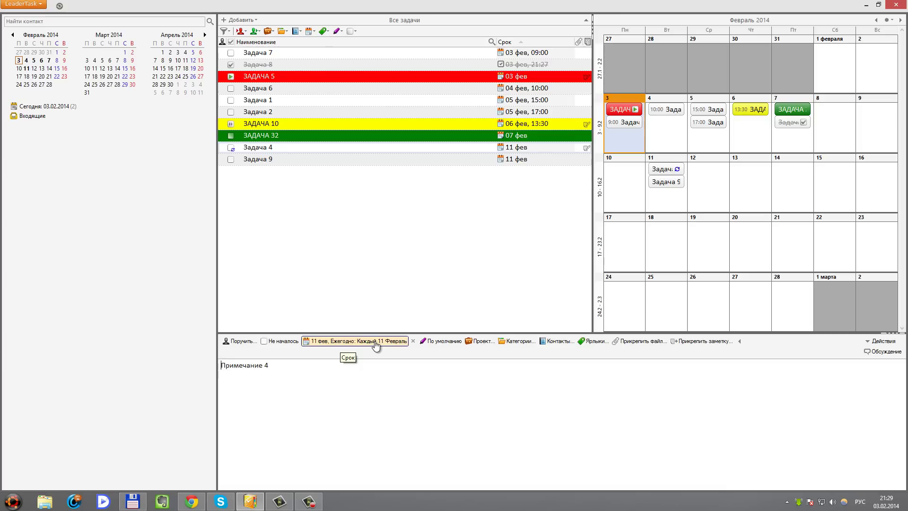
pyautogui.click(286, 56)
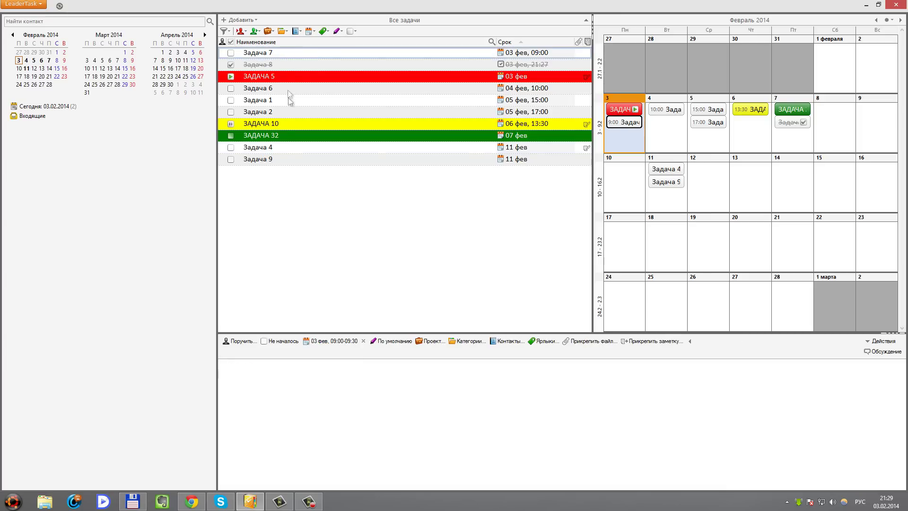
pyautogui.click(278, 162)
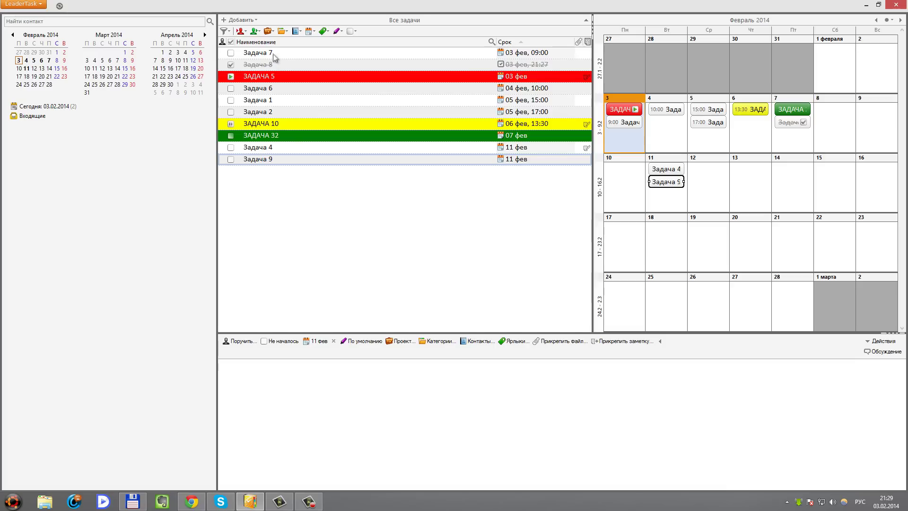
pyautogui.click(275, 57)
pyautogui.click(296, 159)
# Create a new project named Проект №1 under Проекты
pyautogui.rightClick(63, 150)
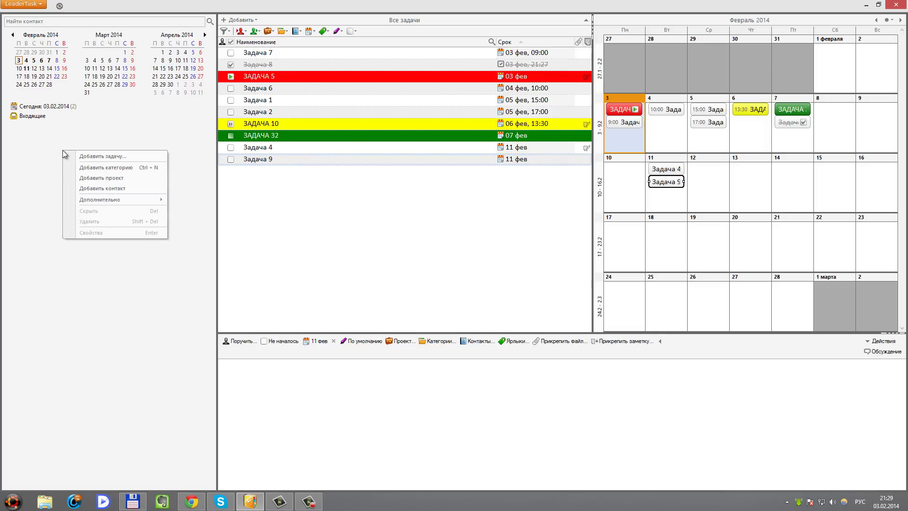
pyautogui.click(89, 178)
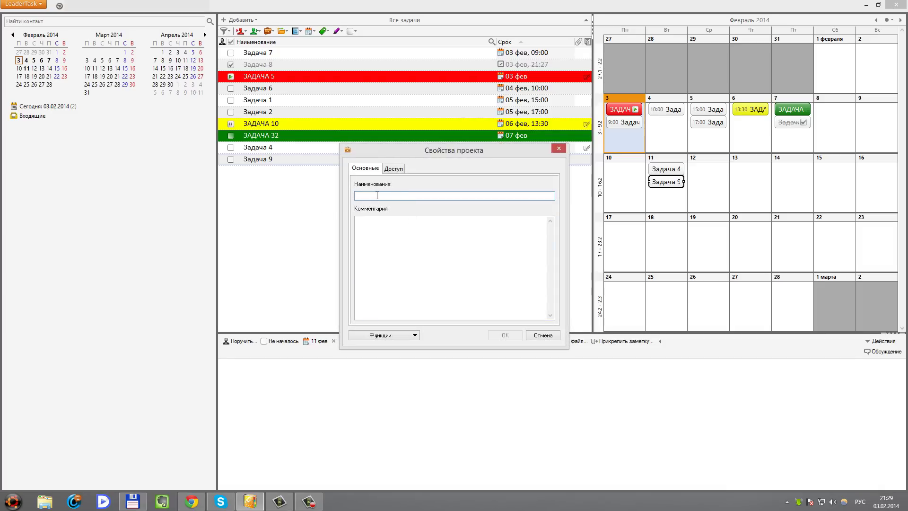
pyautogui.write('Проект №1')
pyautogui.click(464, 273)
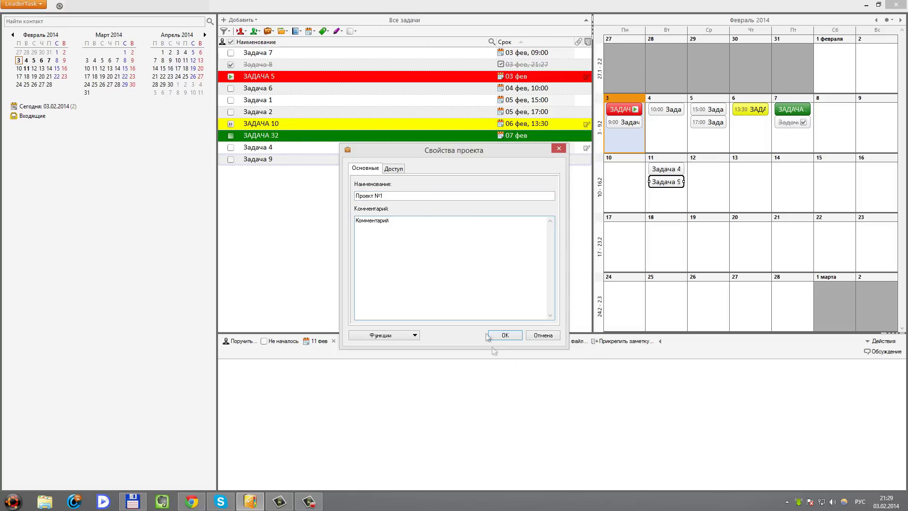
pyautogui.click(503, 335)
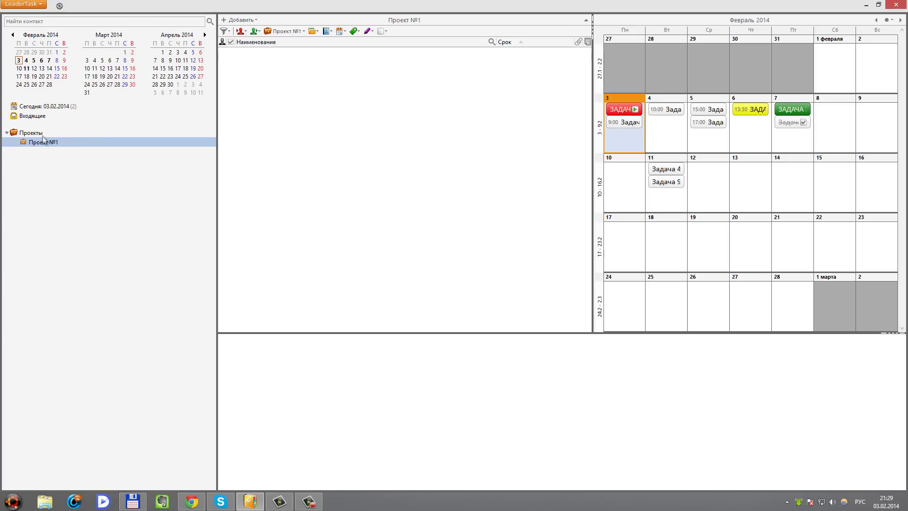
# Give Проект №1 the comment 'Сдача проекта 25 мая 2014'
pyautogui.doubleClick(41, 141)
pyautogui.click(406, 236)
pyautogui.hotkey('ctrl', 'a')
pyautogui.write('Сдач')
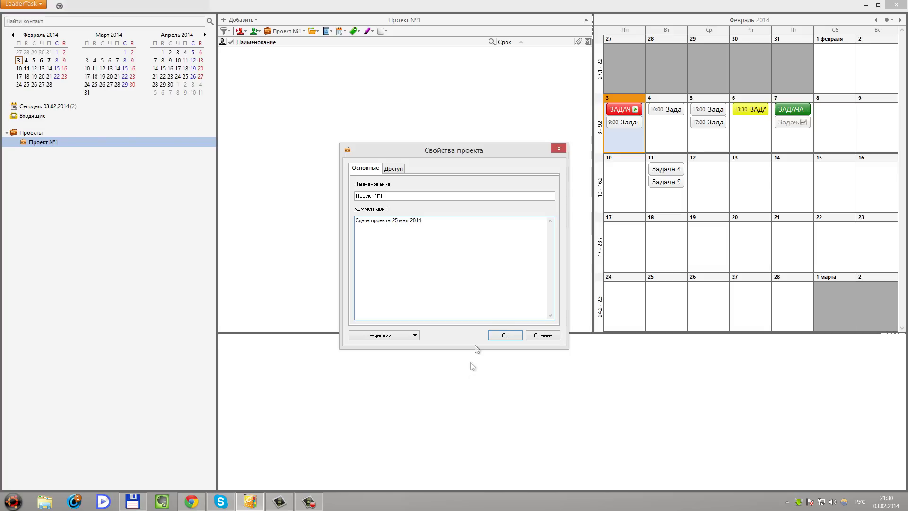
pyautogui.click(504, 335)
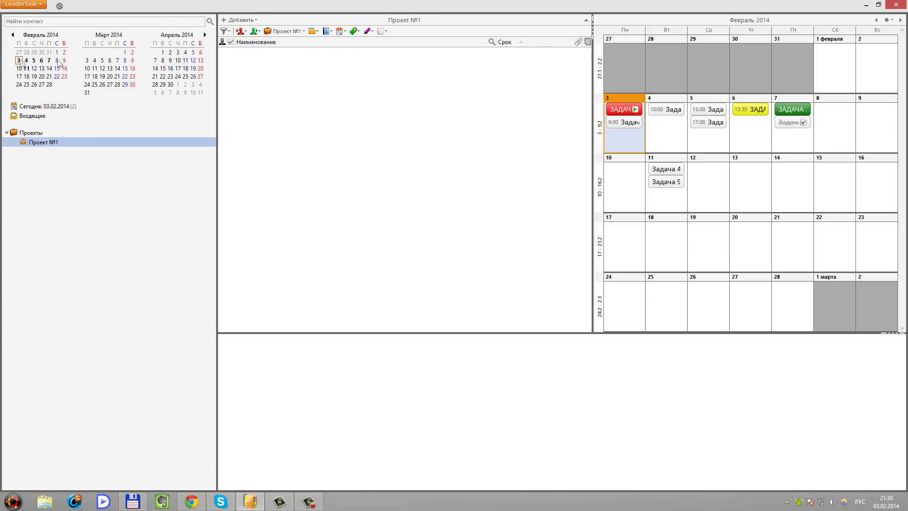
# Filter the task list to Все задачи so all tasks are shown
pyautogui.click(229, 32)
pyautogui.click(229, 32)
pyautogui.click(229, 32)
pyautogui.click(243, 44)
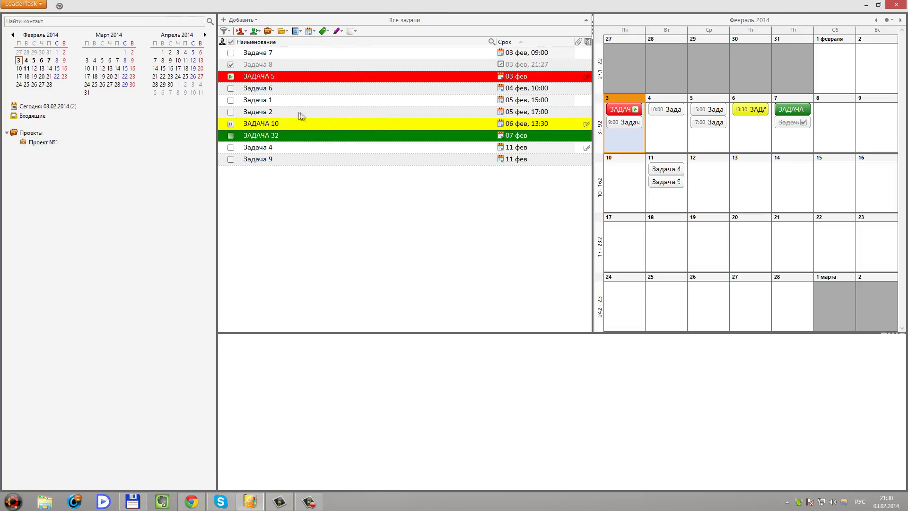
# Show all tasks and move Задача 6 and Задача 4 into Проект №1
pyautogui.click(34, 145)
pyautogui.click(227, 32)
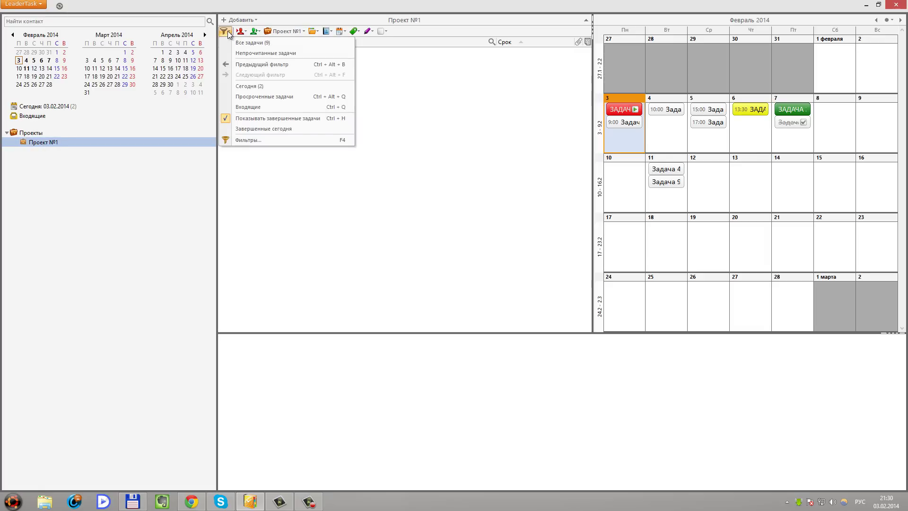
pyautogui.click(243, 43)
pyautogui.moveTo(273, 90); pyautogui.dragTo(55, 146)
pyautogui.moveTo(267, 149); pyautogui.dragTo(48, 143)
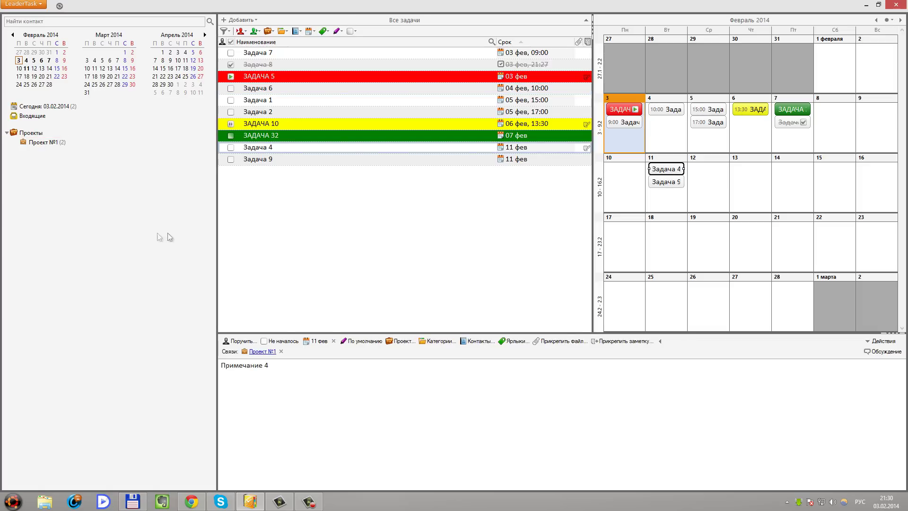
# Browse the tasks for 6, 5, 7 and 3 February, then view Проект №1
pyautogui.click(42, 60)
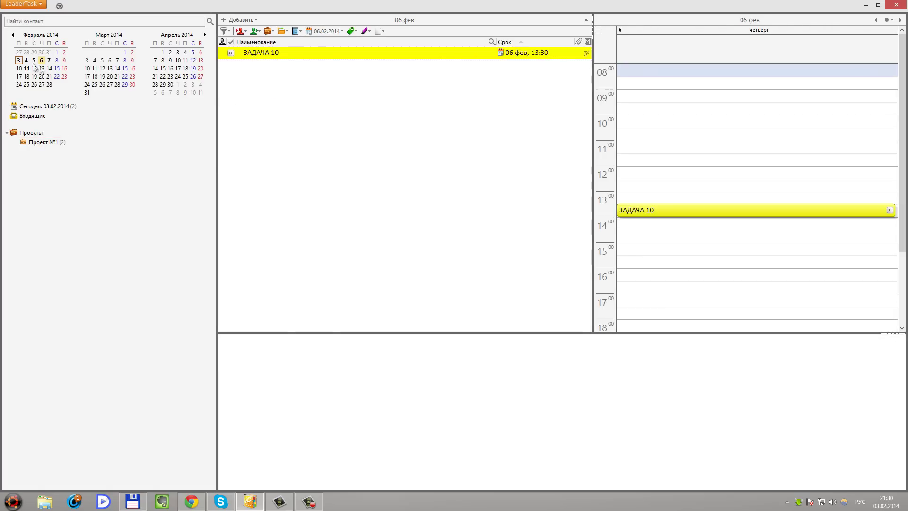
pyautogui.click(34, 60)
pyautogui.click(49, 60)
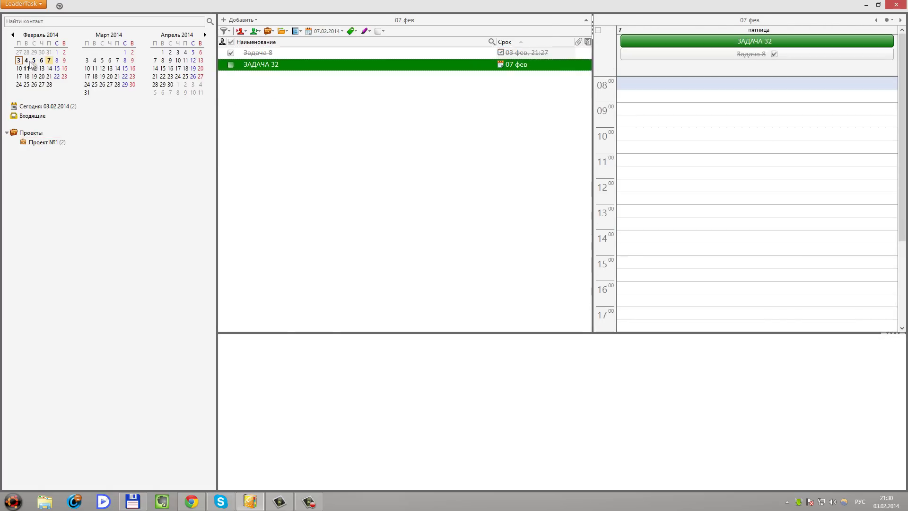
pyautogui.click(18, 60)
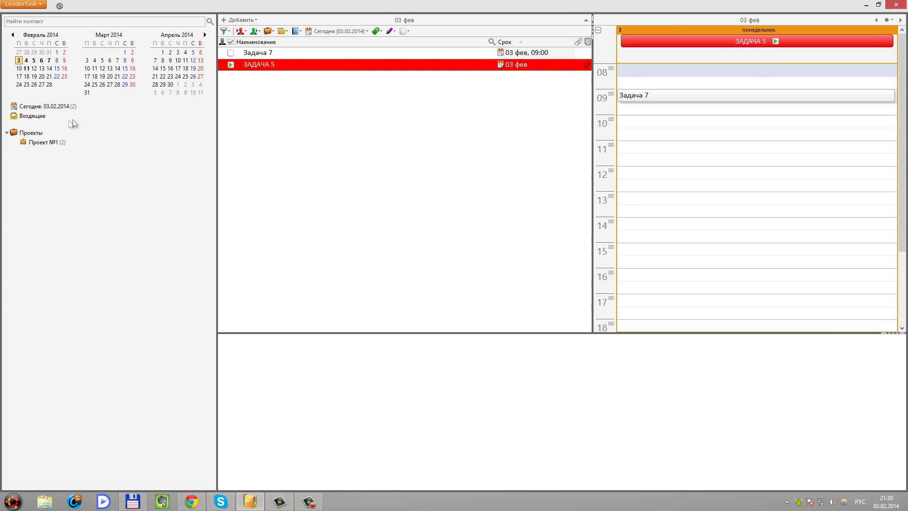
pyautogui.click(39, 142)
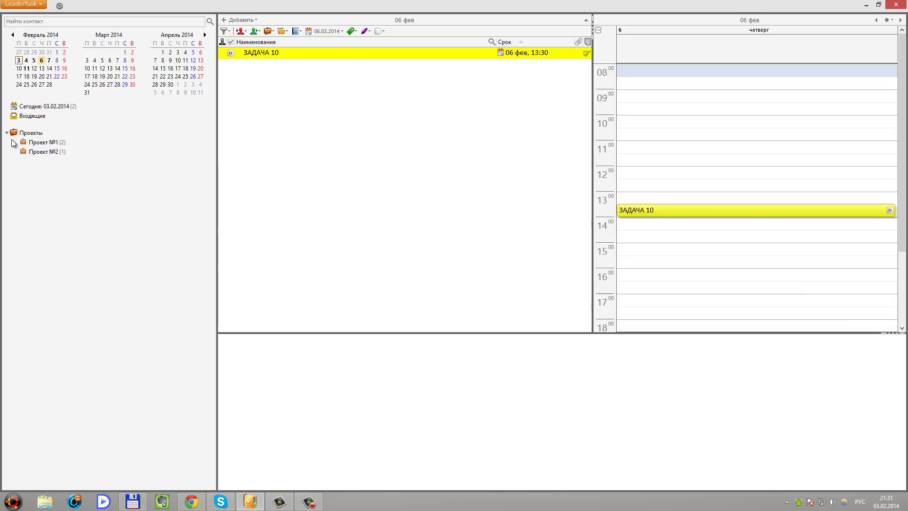
# Create the categories Дом and Работа
pyautogui.rightClick(73, 231)
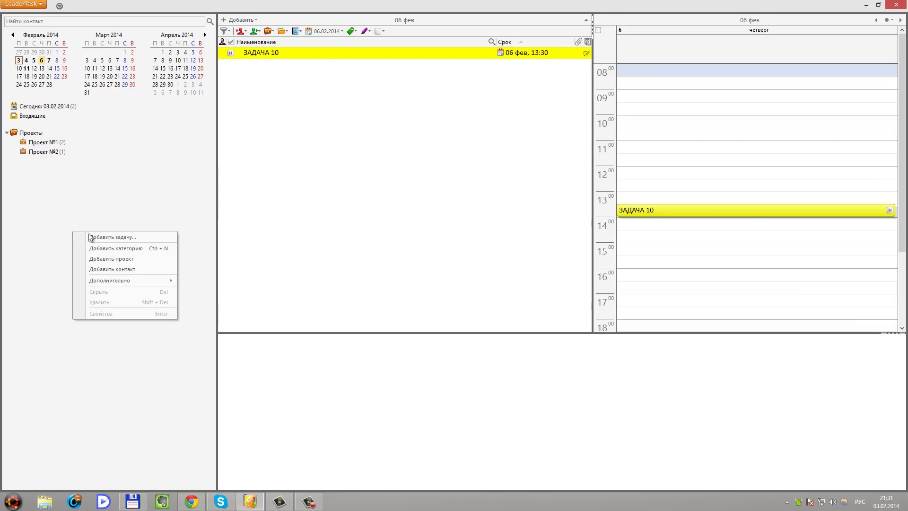
pyautogui.click(103, 249)
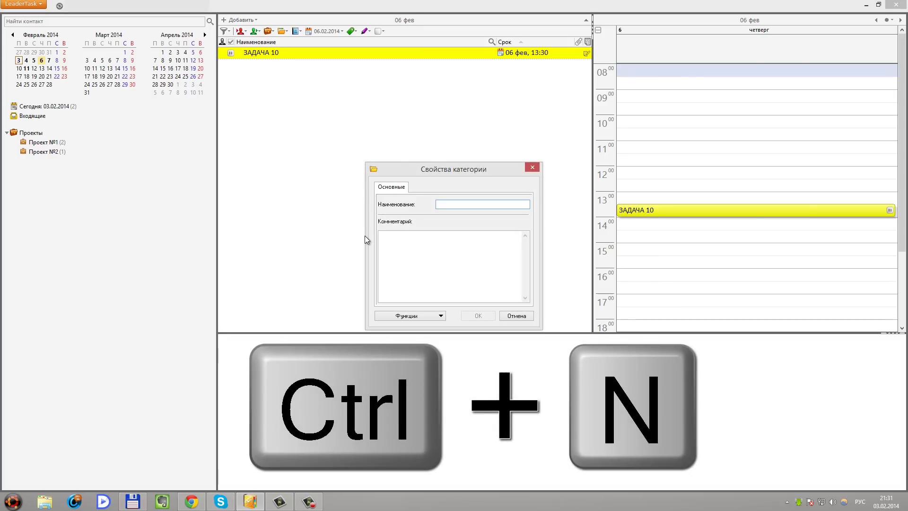
pyautogui.write('Д')
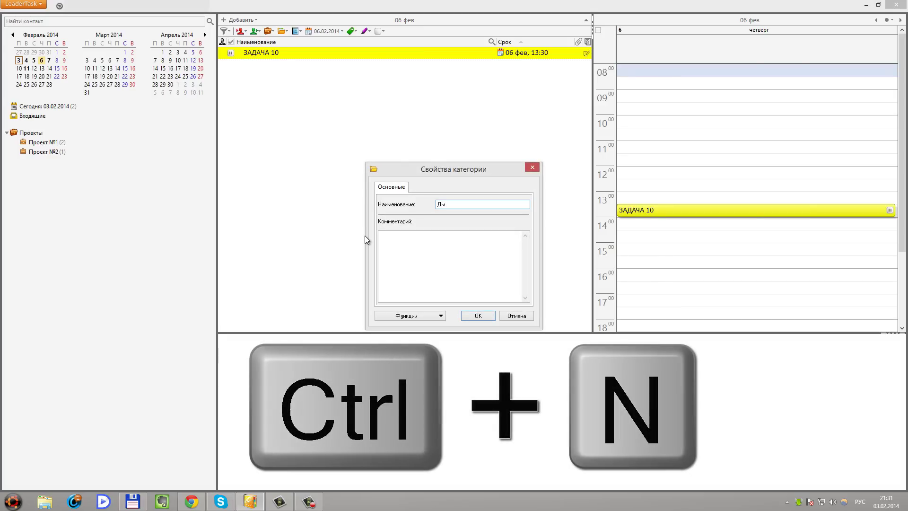
pyautogui.write('ом')
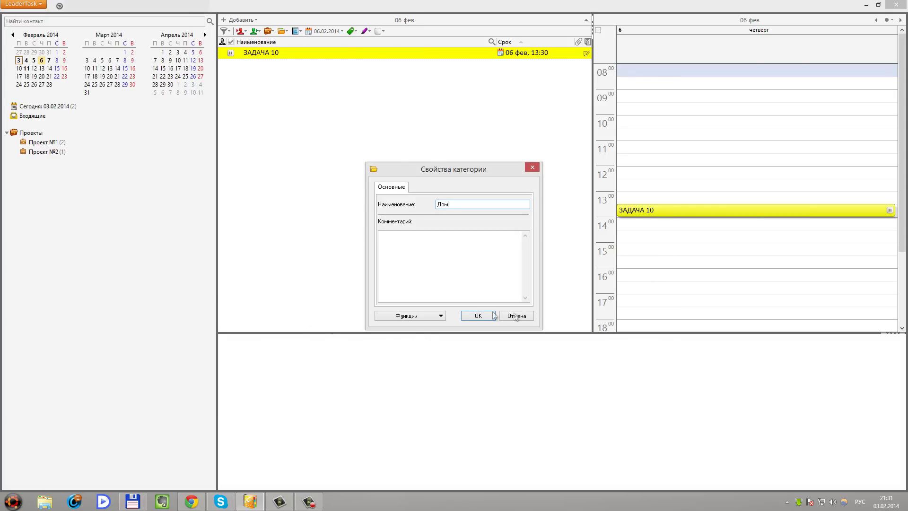
pyautogui.click(477, 316)
pyautogui.rightClick(36, 216)
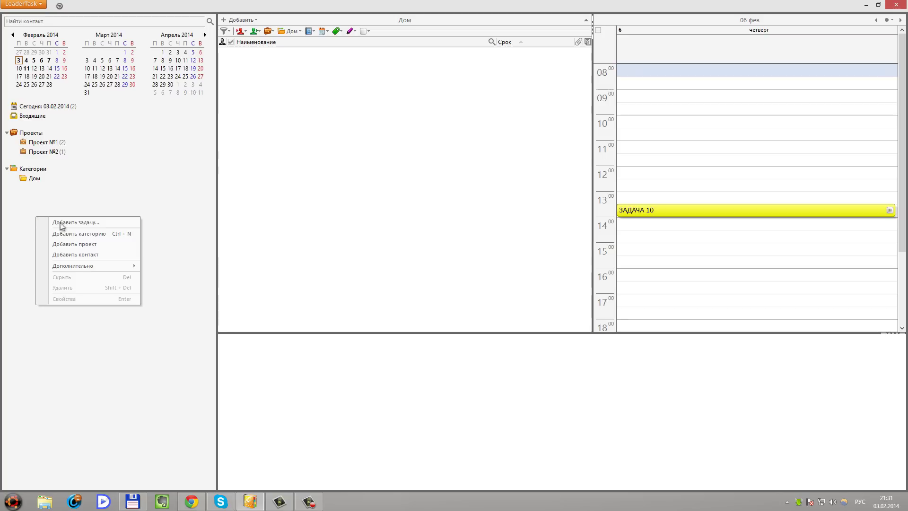
pyautogui.click(82, 197)
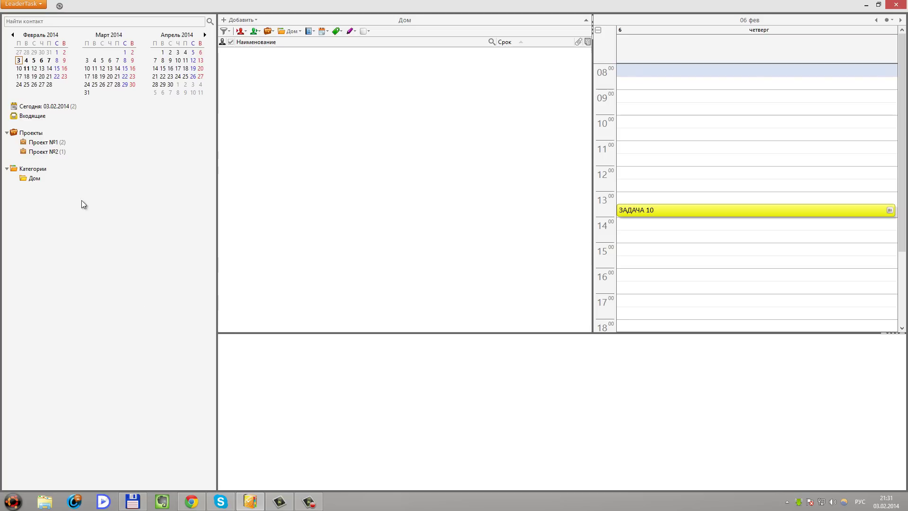
pyautogui.hotkey('ctrl', 'n')
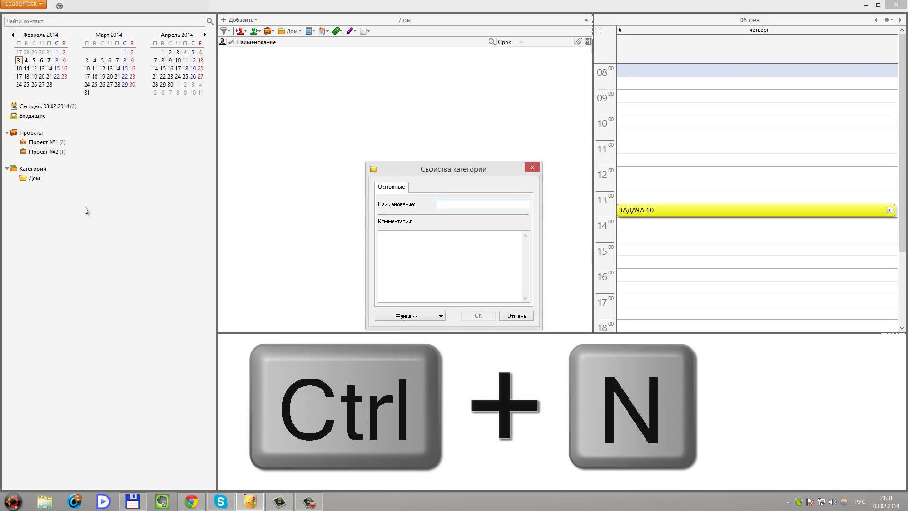
pyautogui.write('Работа')
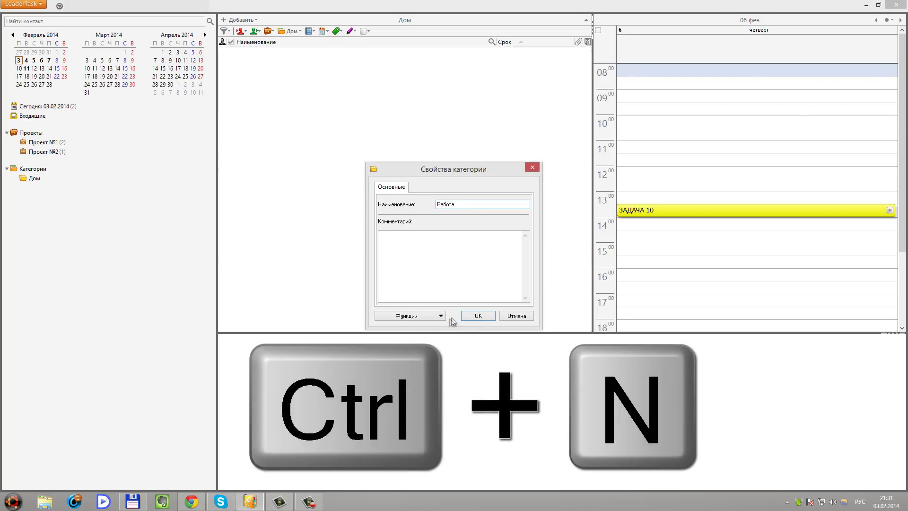
pyautogui.click(478, 315)
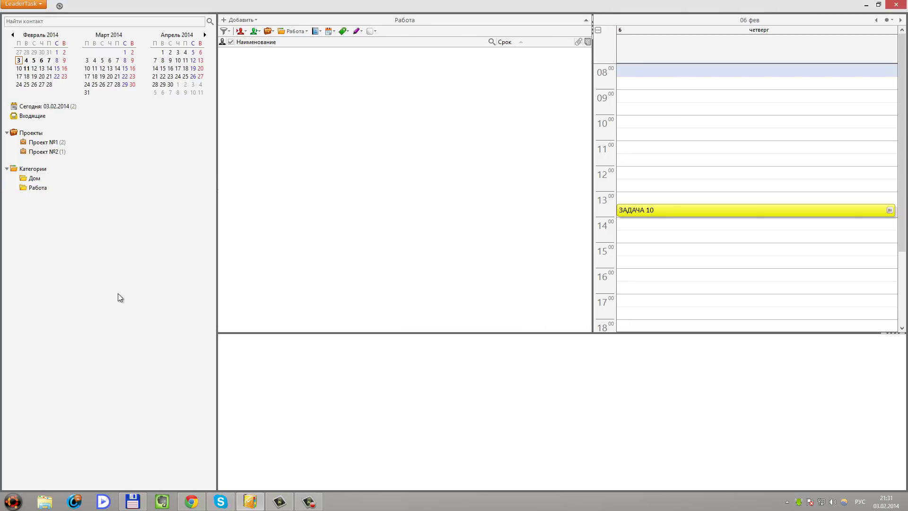
# Add the categories Хобби and Фото
pyautogui.hotkey('ctrl', 'n')
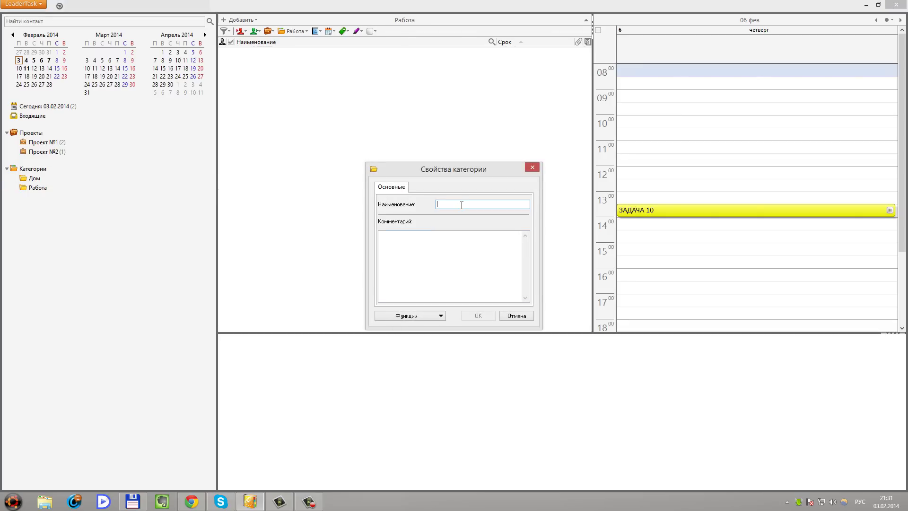
pyautogui.write('Хо')
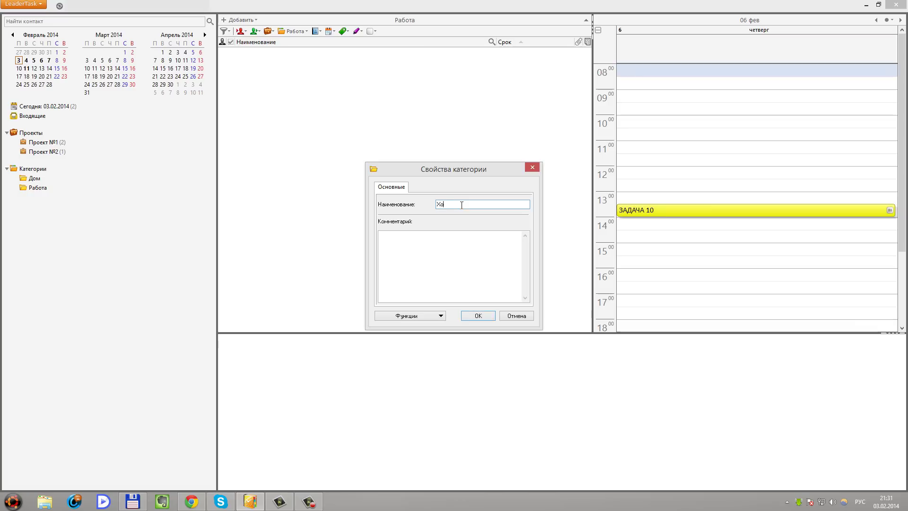
pyautogui.click(479, 316)
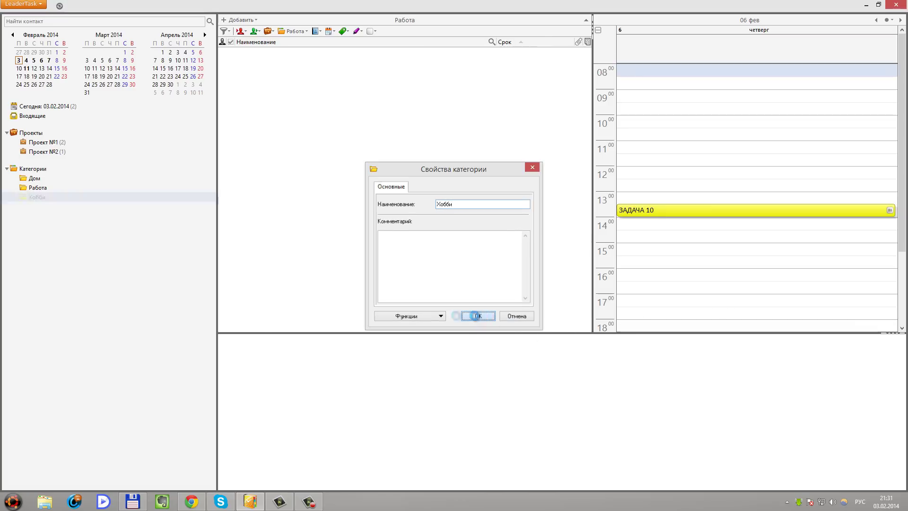
pyautogui.click(39, 220)
pyautogui.press('Insert')
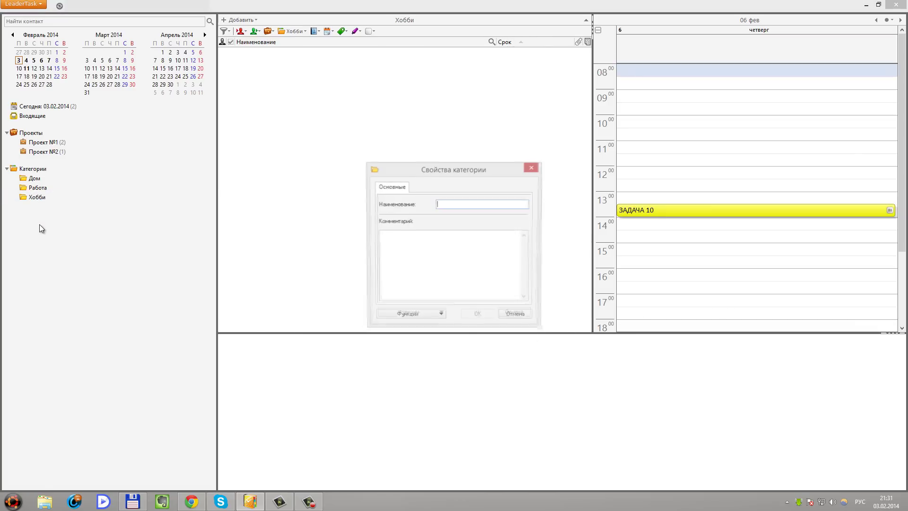
pyautogui.write('Фото')
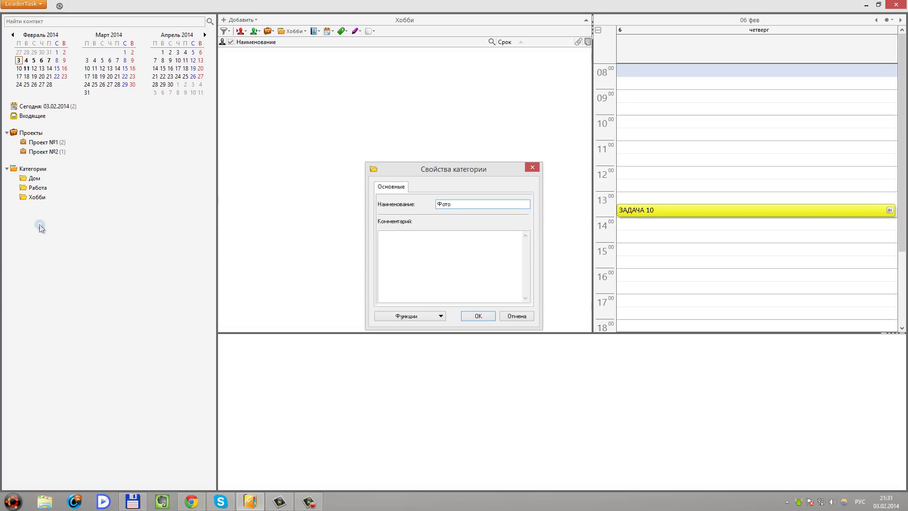
pyautogui.press('Return')
# Add a Видео category and nest Фото inside Хобби
pyautogui.click(45, 236)
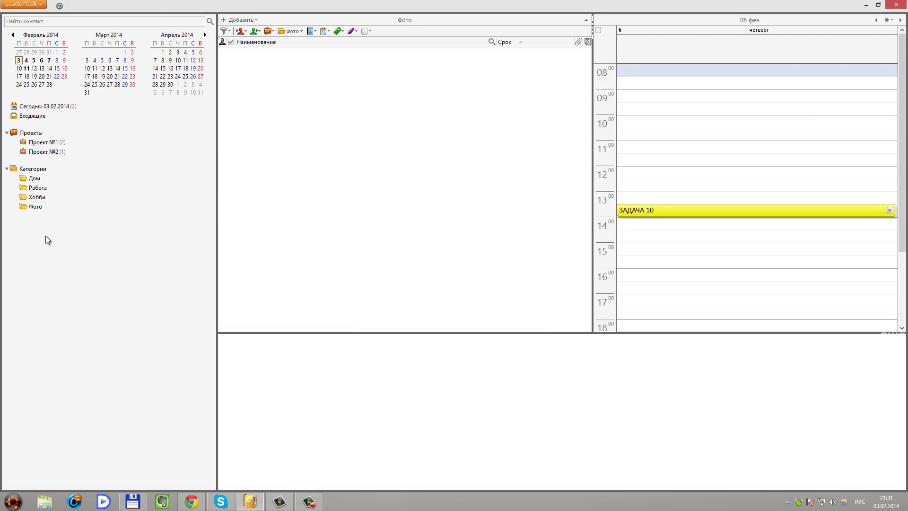
pyautogui.press('Insert')
pyautogui.write('Видео')
pyautogui.press('Return')
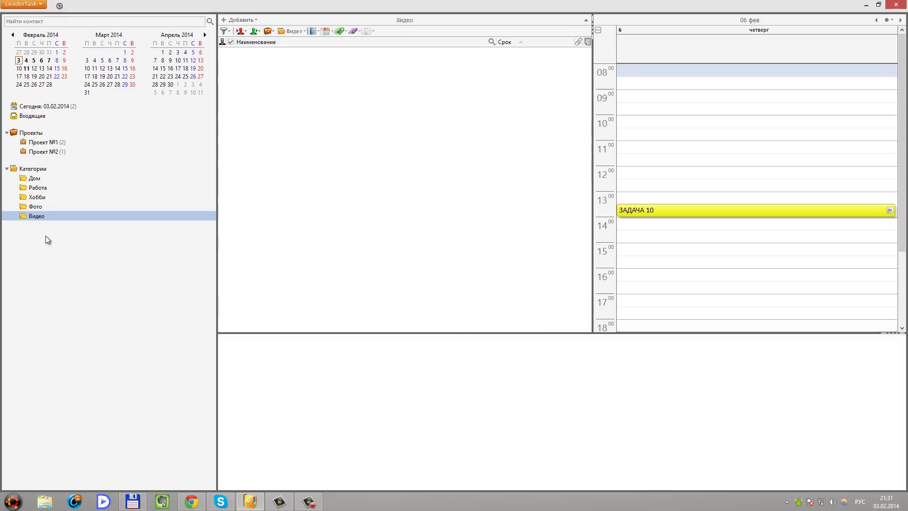
pyautogui.moveTo(36, 207); pyautogui.dragTo(33, 199)
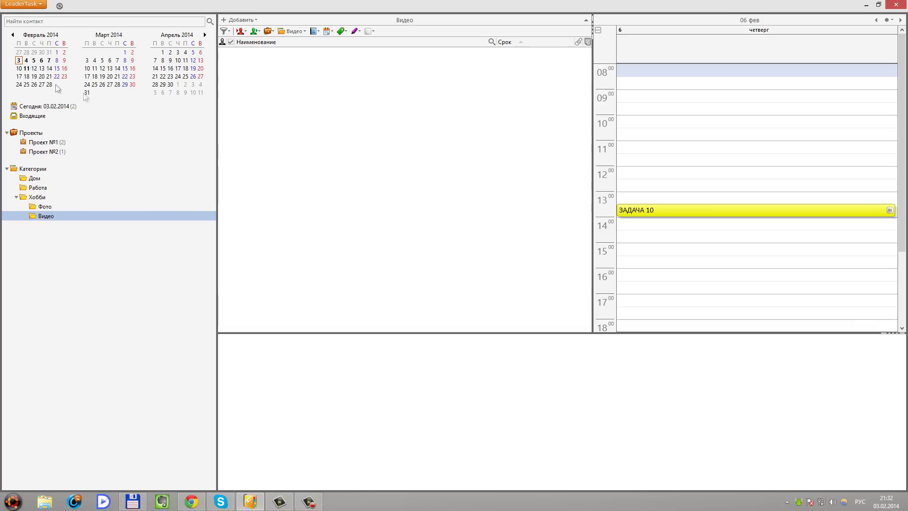
# File ЗАДАЧА 10 and ЗАДАЧА 32 under Фото and Задача 1 under Видео
pyautogui.click(41, 61)
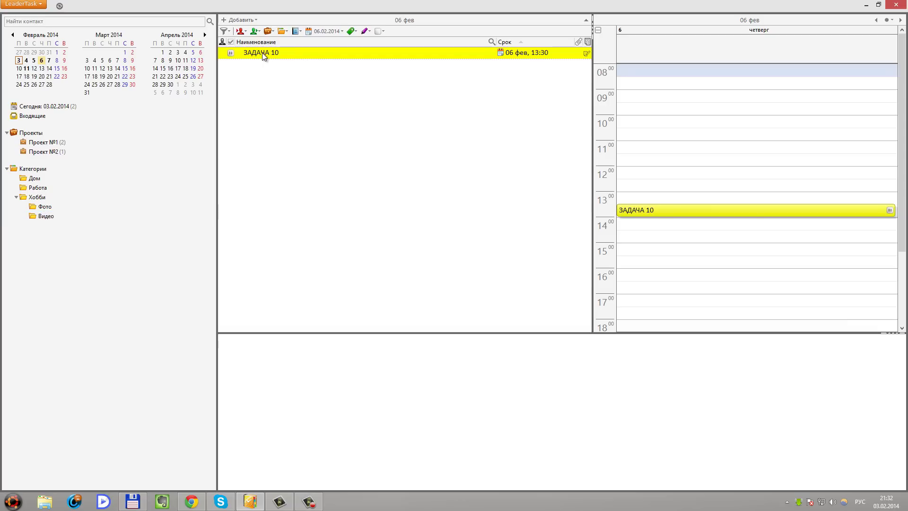
pyautogui.moveTo(263, 56); pyautogui.dragTo(50, 212)
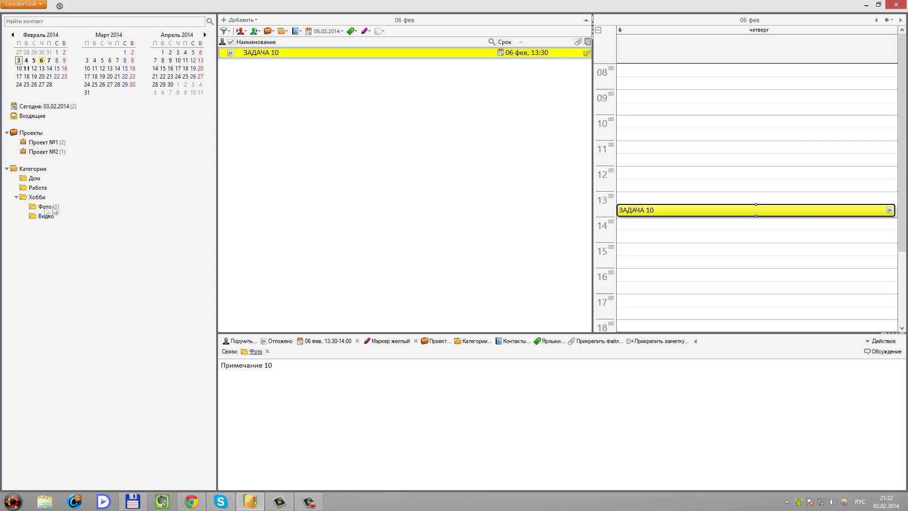
pyautogui.click(48, 60)
pyautogui.moveTo(265, 65); pyautogui.dragTo(48, 207)
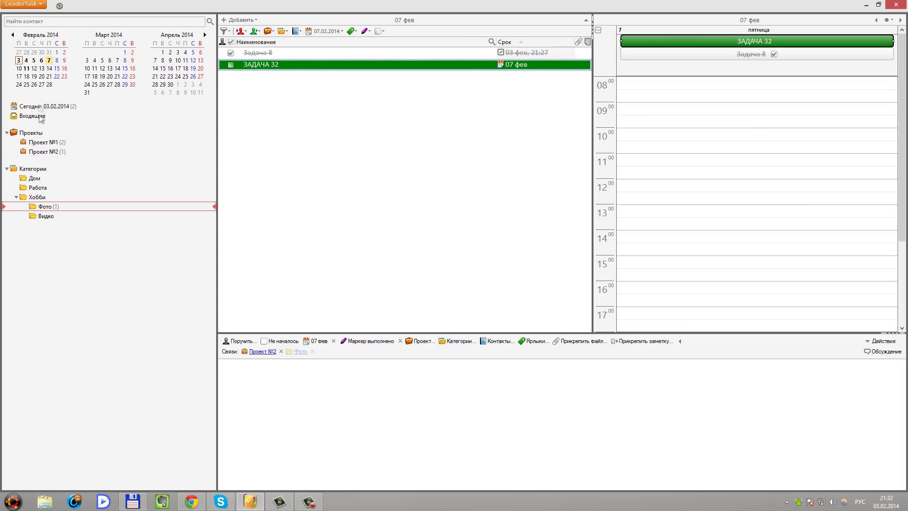
pyautogui.click(33, 60)
pyautogui.moveTo(255, 56); pyautogui.dragTo(50, 216)
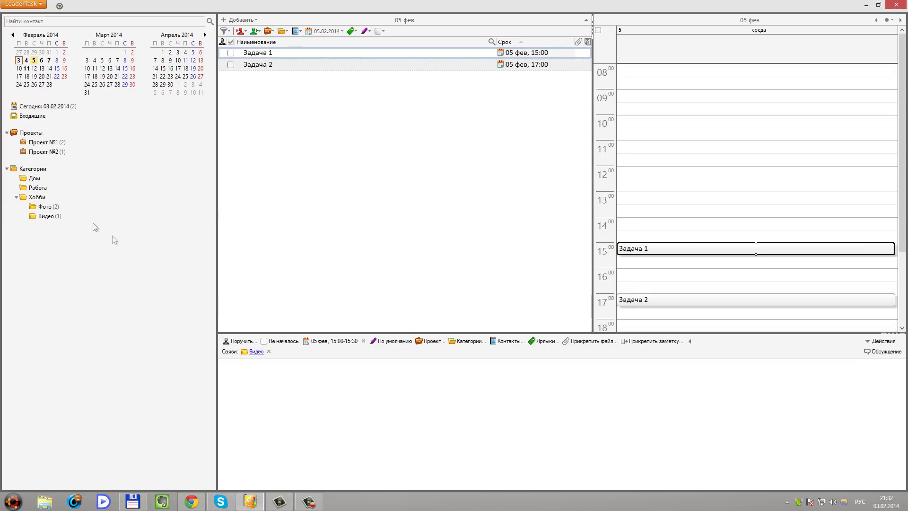
# Open the Фото list and set Задача 14's status to Завершено
pyautogui.click(16, 198)
pyautogui.click(16, 197)
pyautogui.click(45, 206)
pyautogui.click(282, 341)
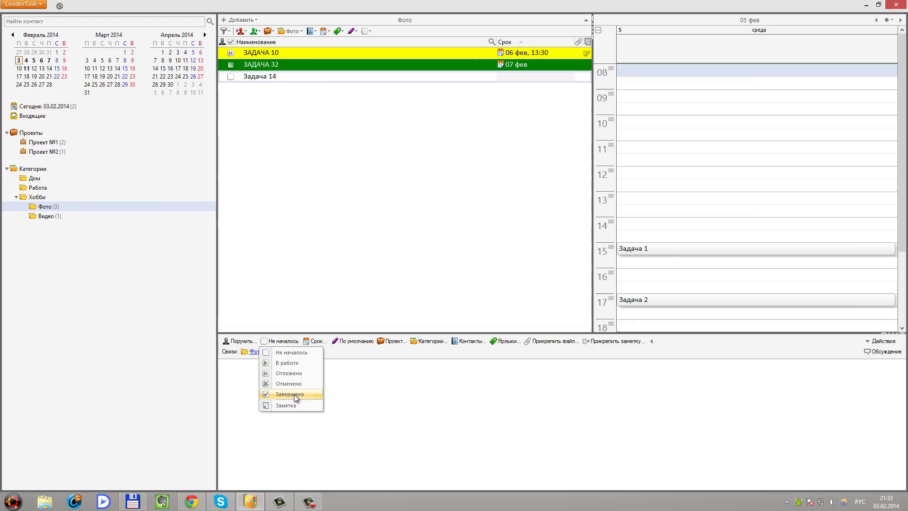
pyautogui.click(290, 394)
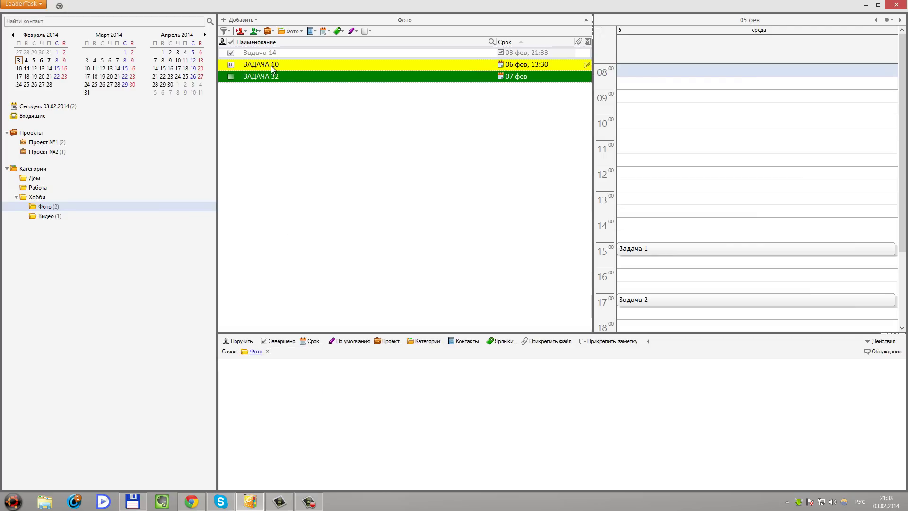
# Toggle showing completed tasks with Ctrl+H
pyautogui.click(314, 160)
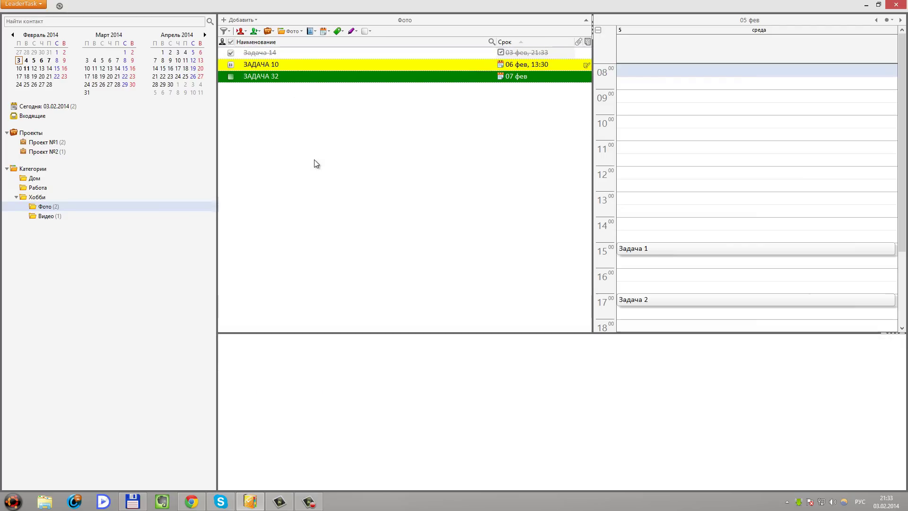
pyautogui.hotkey('ctrl', 'h')
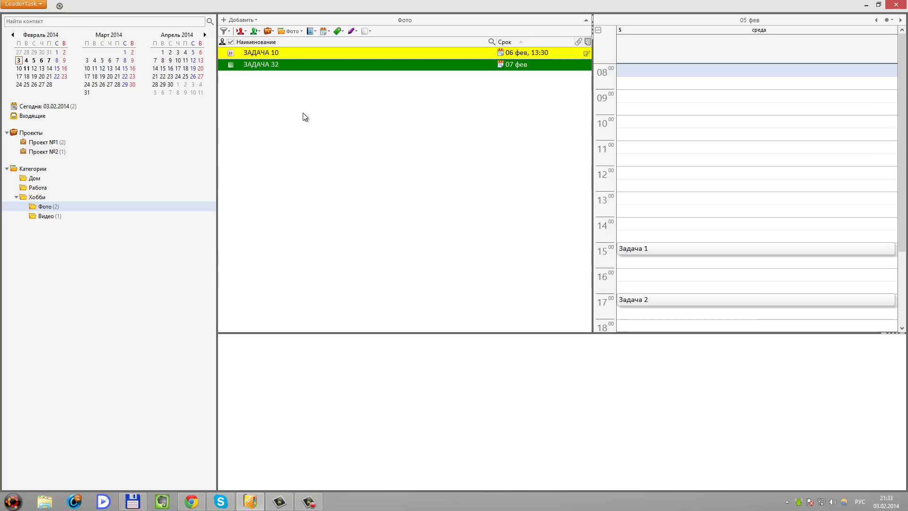
pyautogui.hotkey('ctrl', 'h')
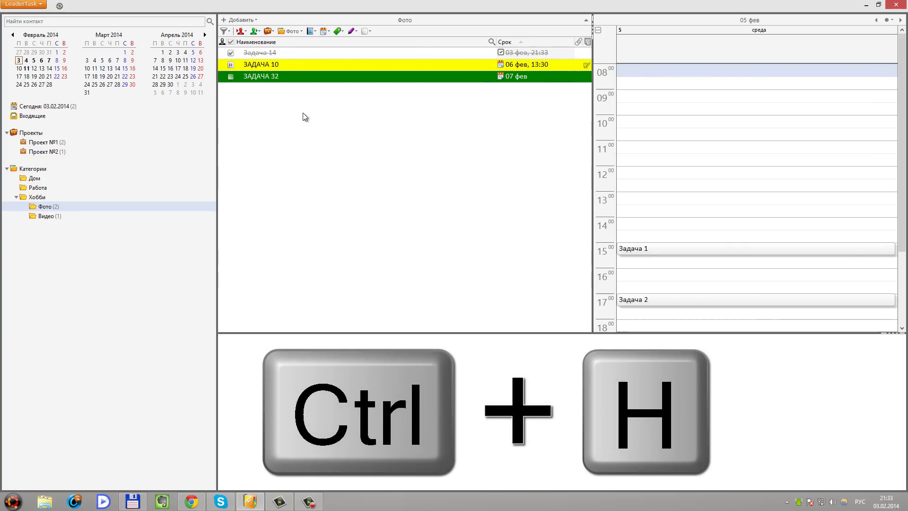
pyautogui.hotkey('ctrl', 'h')
pyautogui.hotkey('ctrl', 'h')
pyautogui.hotkey('ctrl', 'h')
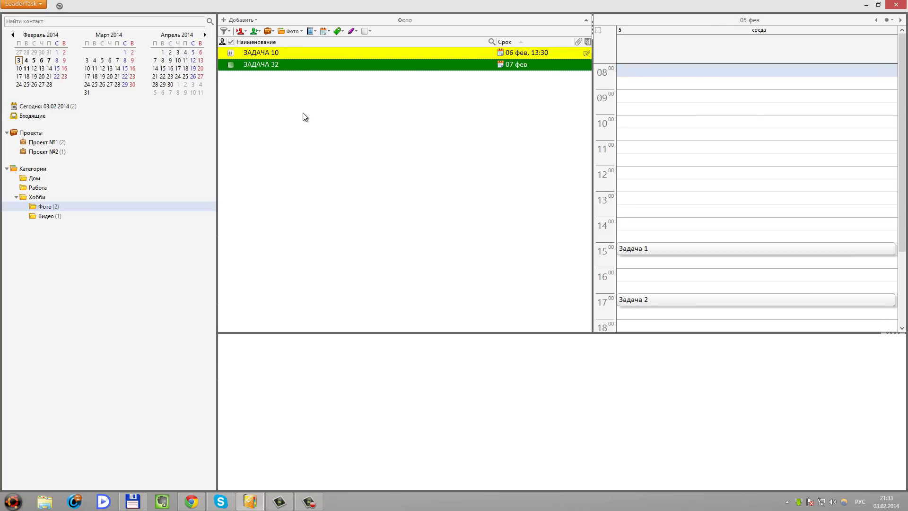
# Include completed tasks in the list and reschedule ЗАДАЧА 32 to 2 February
pyautogui.click(229, 31)
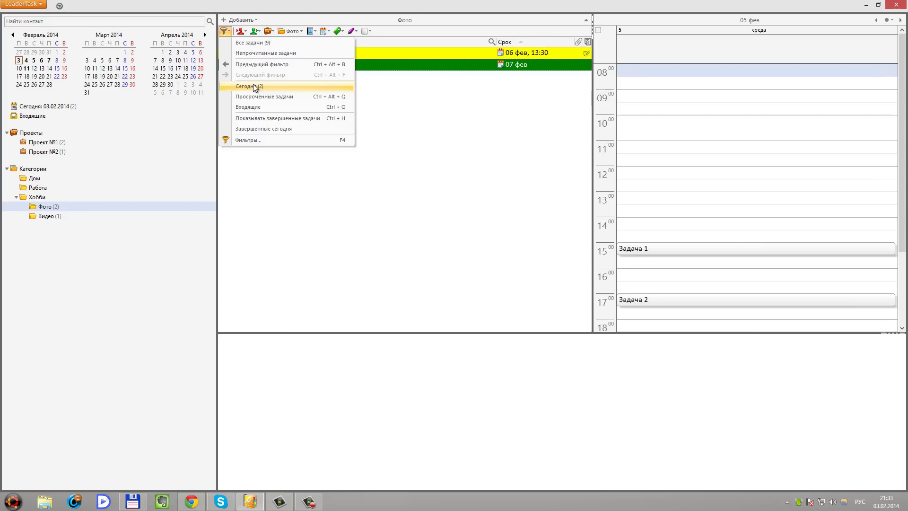
pyautogui.click(331, 119)
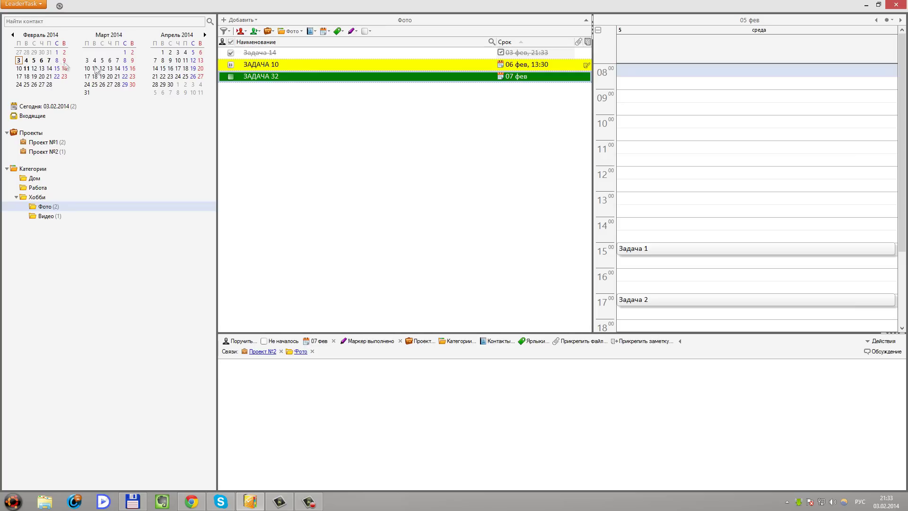
pyautogui.moveTo(268, 81); pyautogui.dragTo(65, 53)
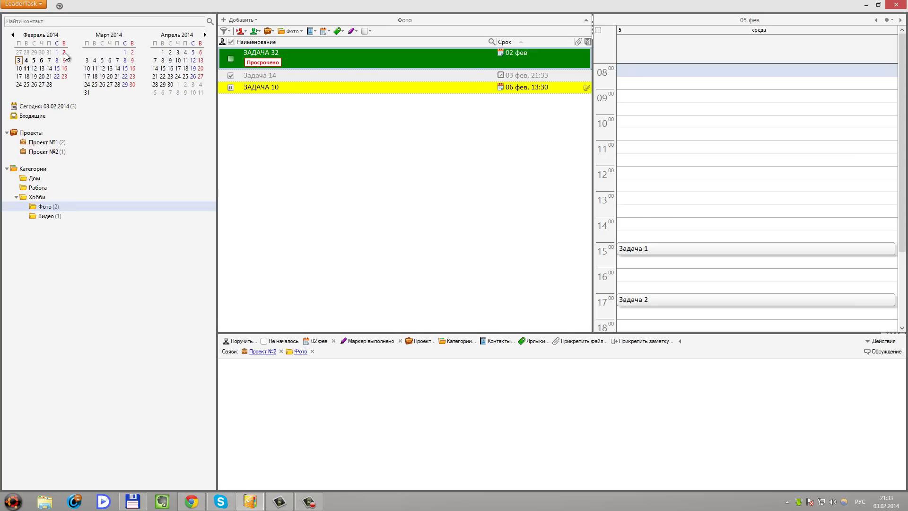
# View 3 February's tasks and mark Задача 5 and Задача 7 completed
pyautogui.click(26, 61)
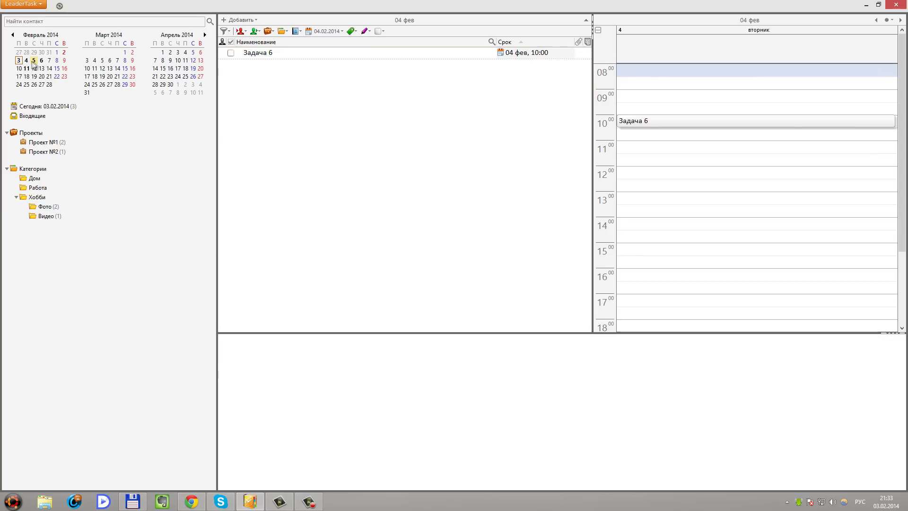
pyautogui.click(33, 60)
pyautogui.click(18, 61)
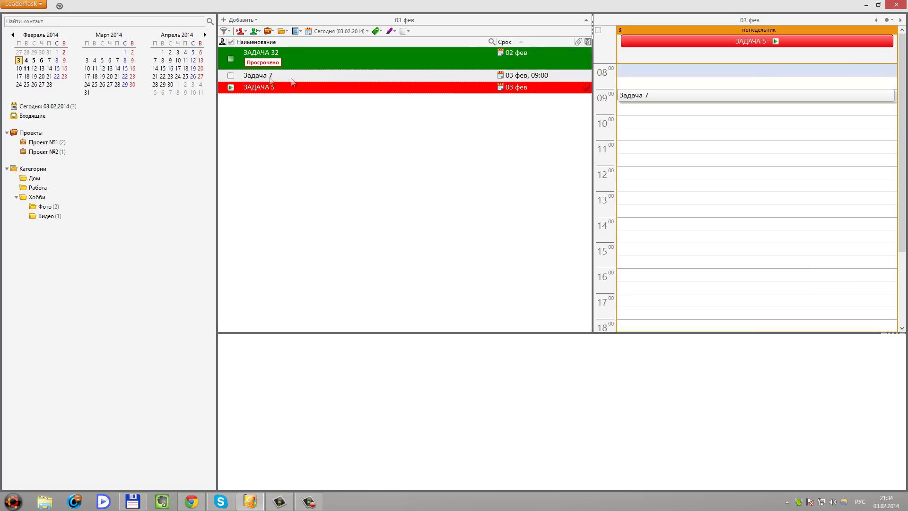
pyautogui.hotkey('ctrl', 'z')
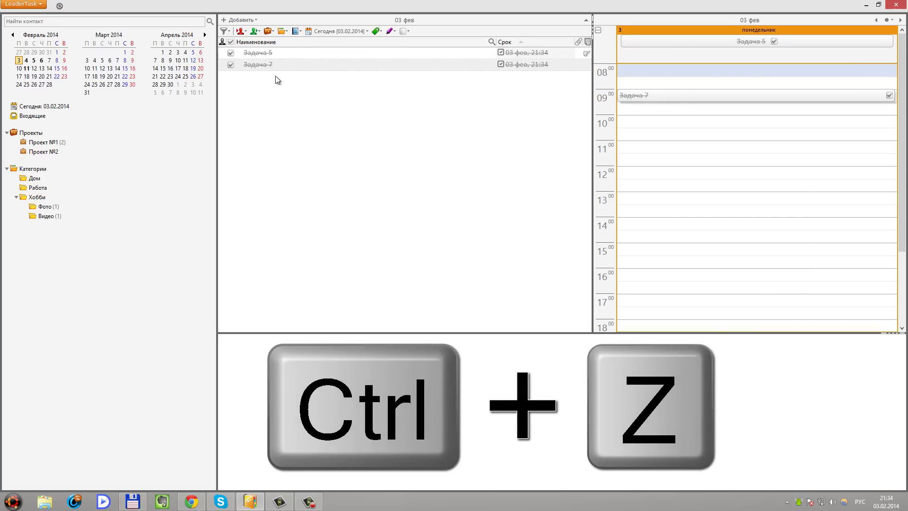
# Reopen Задача 32 on 2 February, then hide completed tasks in today's list
pyautogui.click(64, 53)
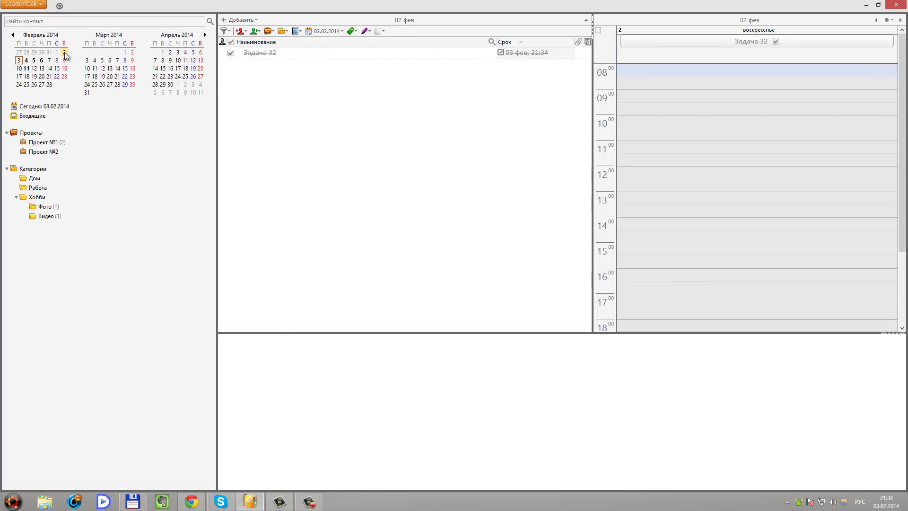
pyautogui.click(258, 54)
pyautogui.press('space')
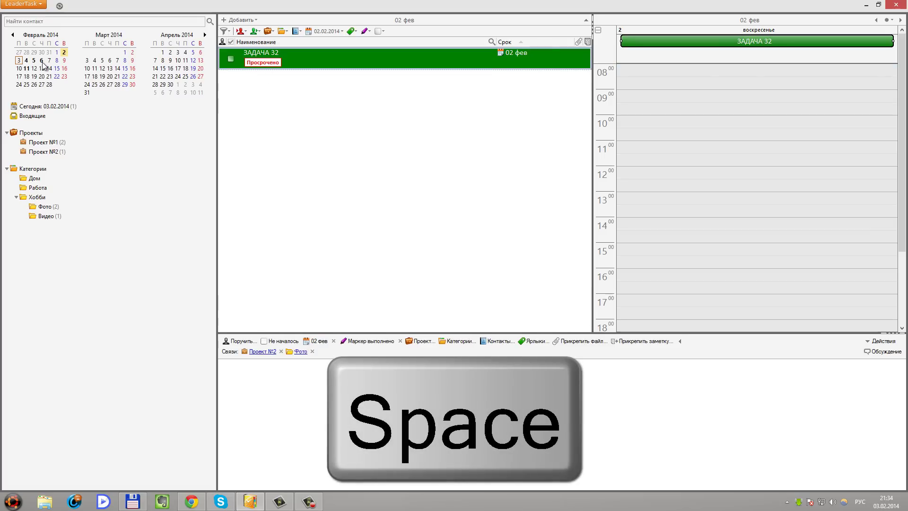
pyautogui.click(19, 61)
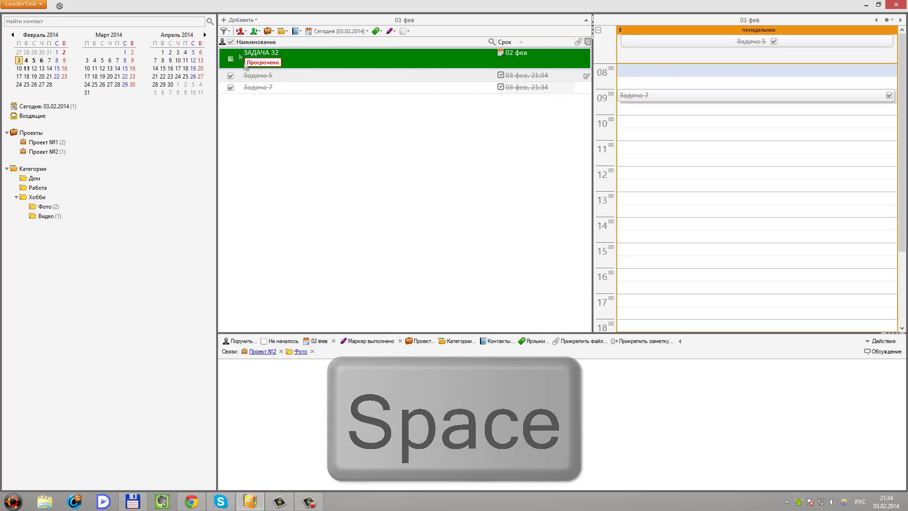
pyautogui.hotkey('ctrl', 'h')
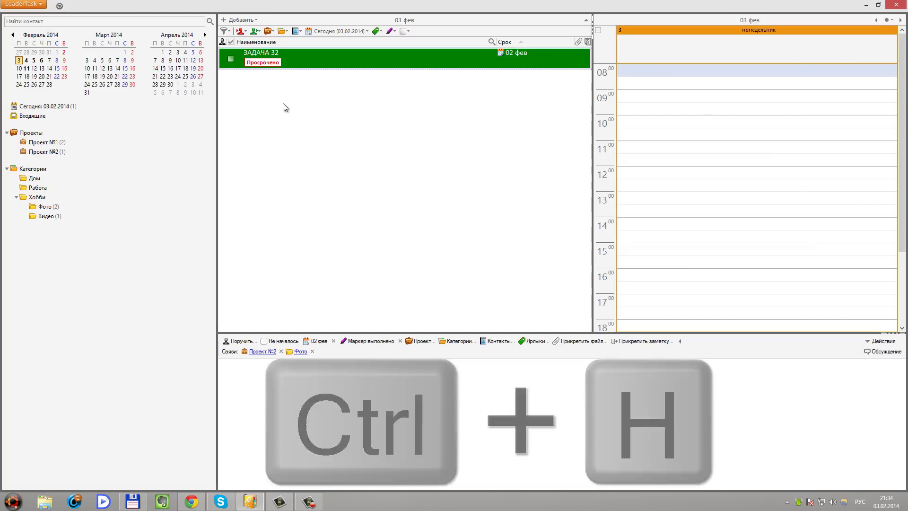
pyautogui.click(282, 103)
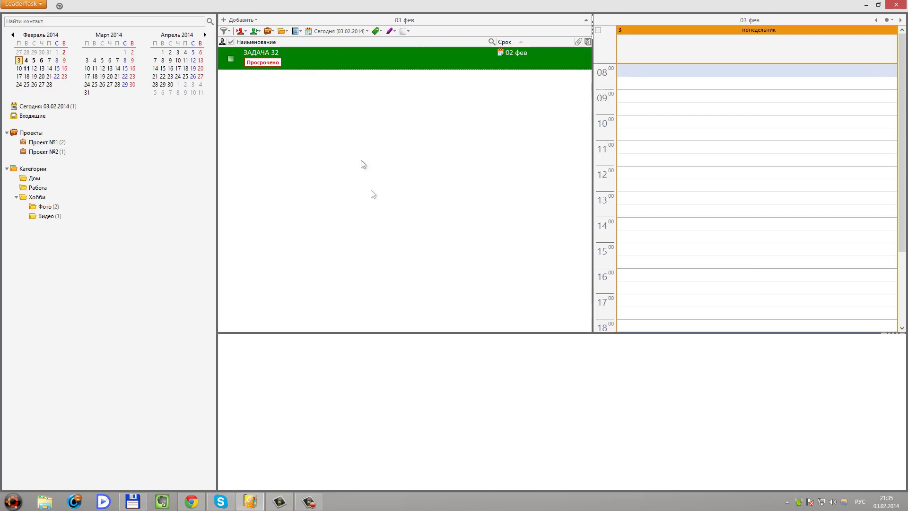
pyautogui.click(268, 53)
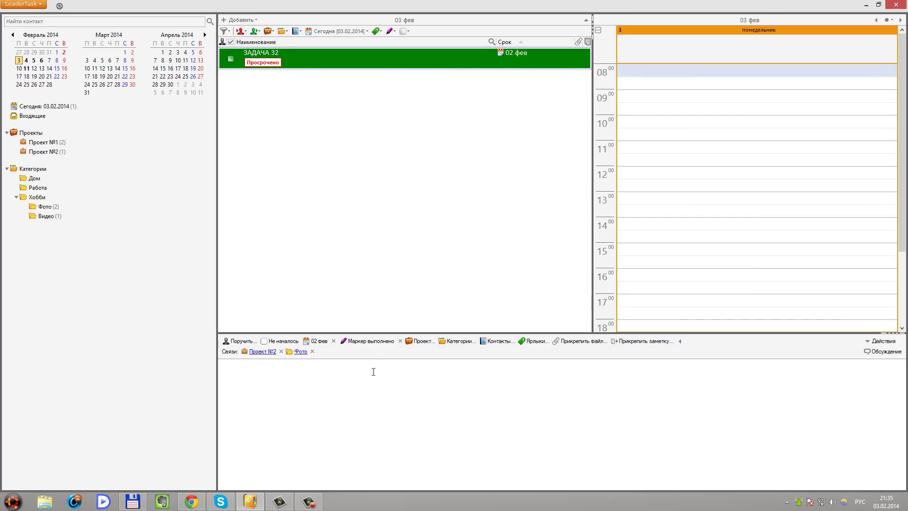
# Open the Контакты directory from Справочники
pyautogui.click(497, 341)
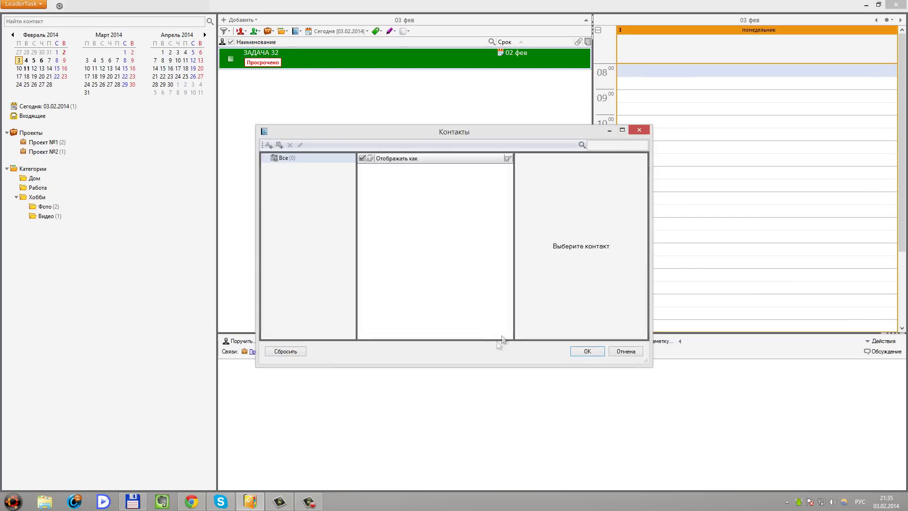
pyautogui.press('Escape')
pyautogui.click(24, 4)
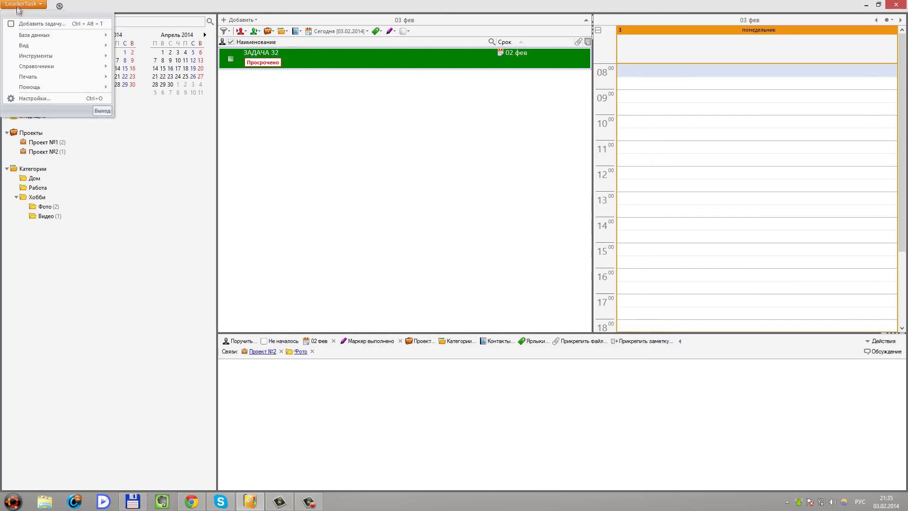
pyautogui.moveTo(43, 66)
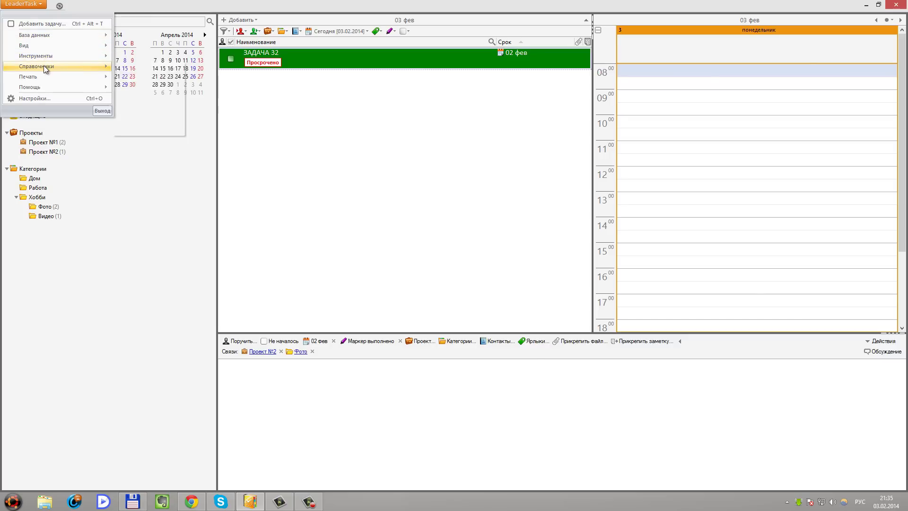
pyautogui.press('F5')
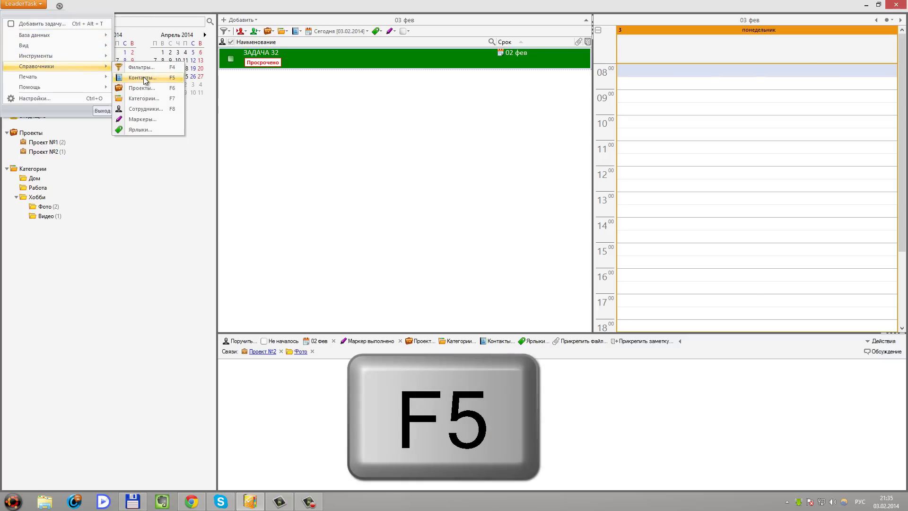
pyautogui.click(142, 78)
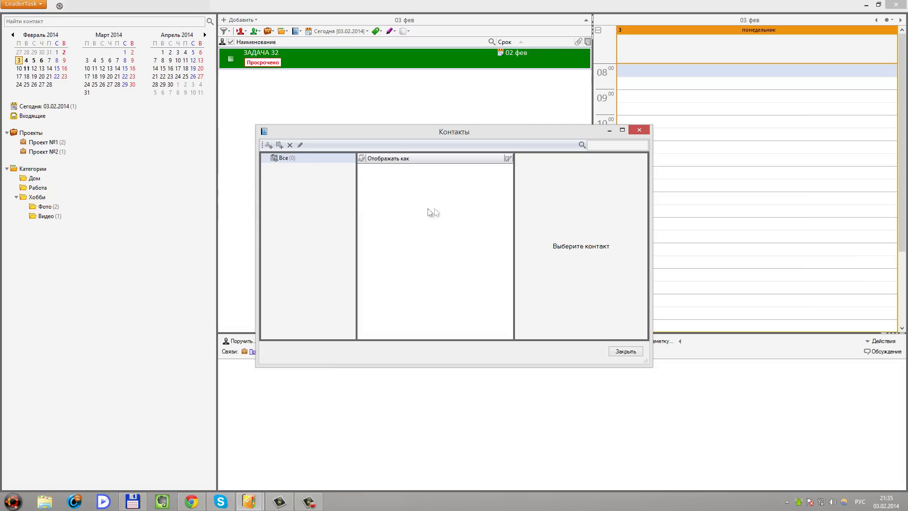
# Add a contact with full name, displayed as surname plus first name, and a phone number
pyautogui.click(268, 145)
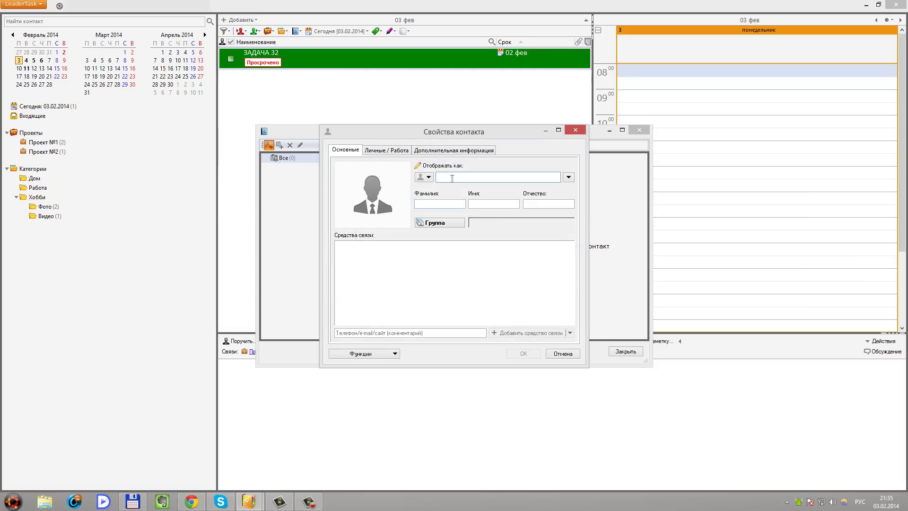
pyautogui.write('Иванов')
pyautogui.press('Tab')
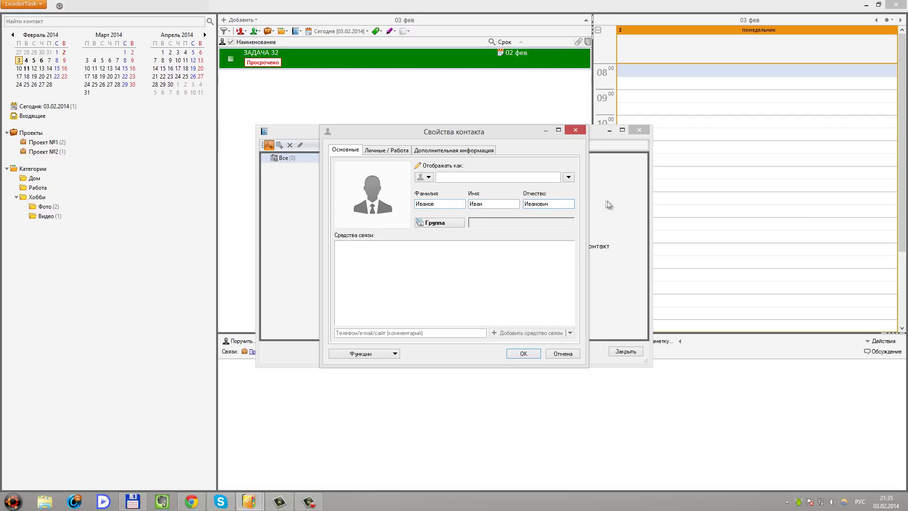
pyautogui.click(569, 178)
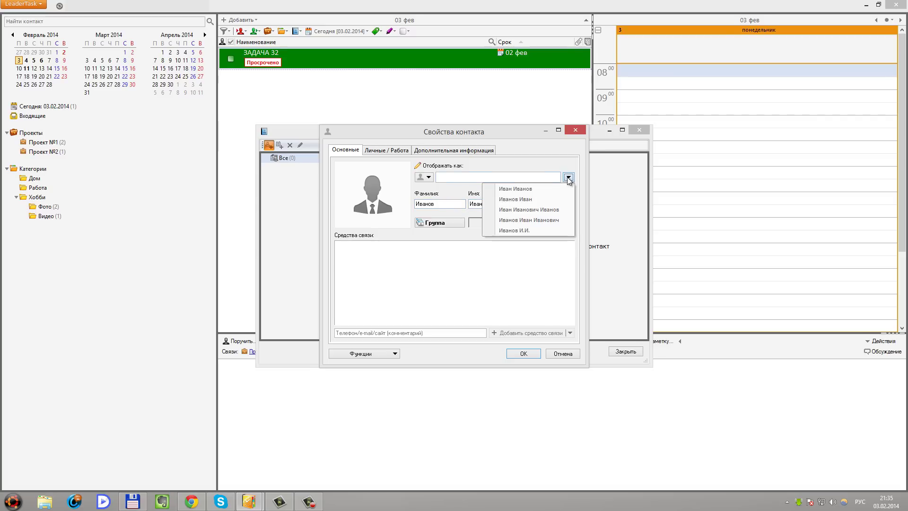
pyautogui.click(516, 198)
pyautogui.click(405, 332)
pyautogui.write('555555')
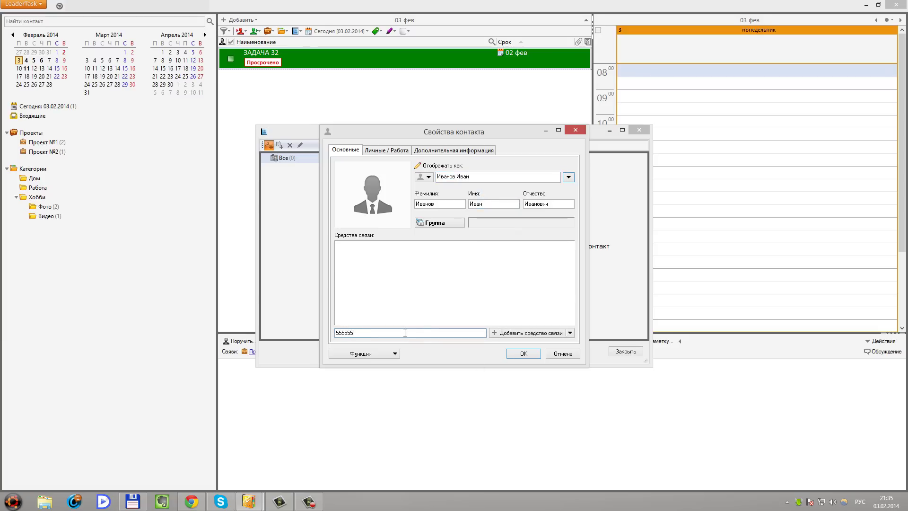
pyautogui.click(523, 353)
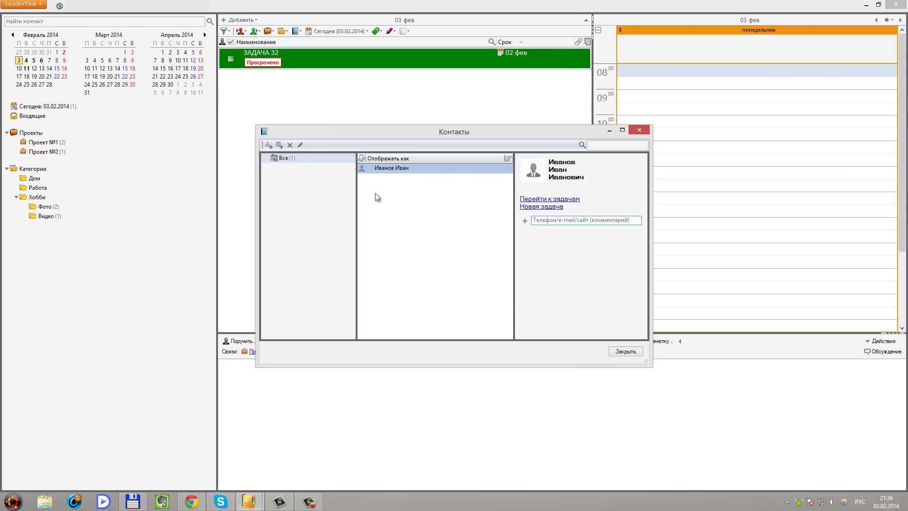
# Add a second, male contact with a surname and phone number
pyautogui.click(269, 145)
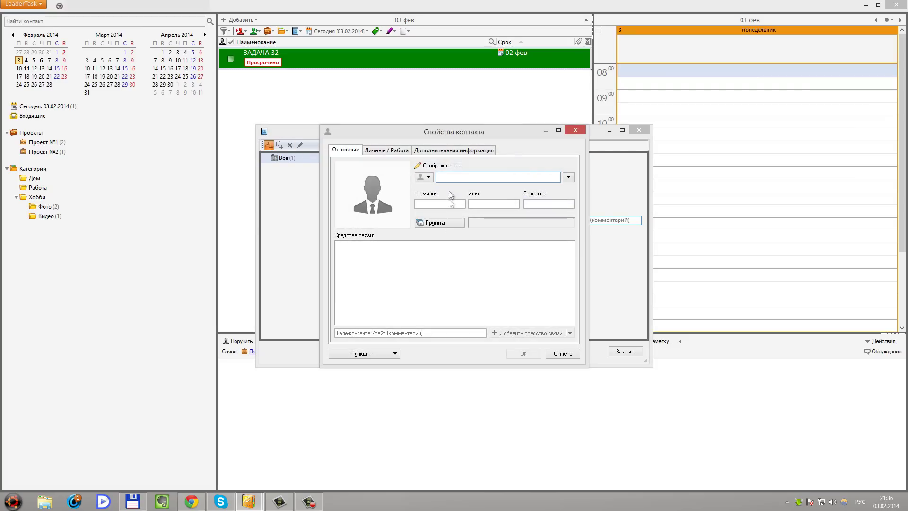
pyautogui.click(430, 204)
pyautogui.write('ПеПе')
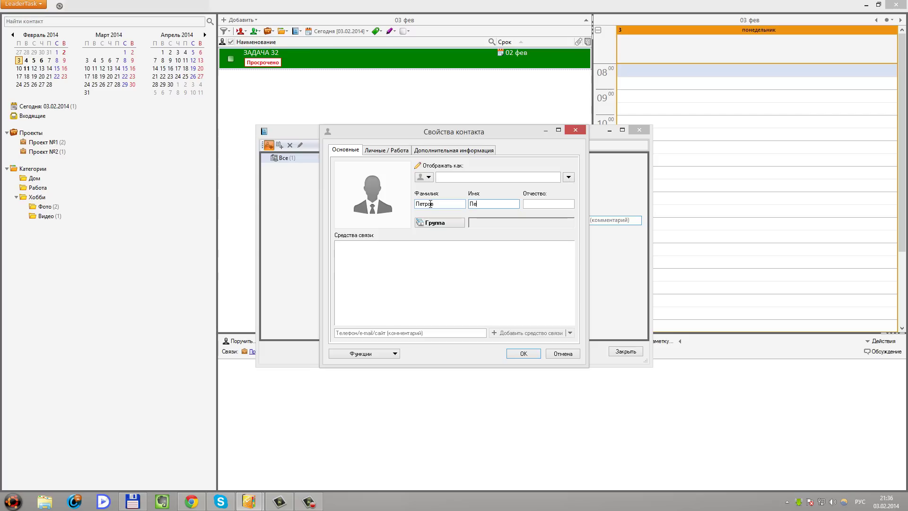
pyautogui.write('Петрович')
pyautogui.click(420, 332)
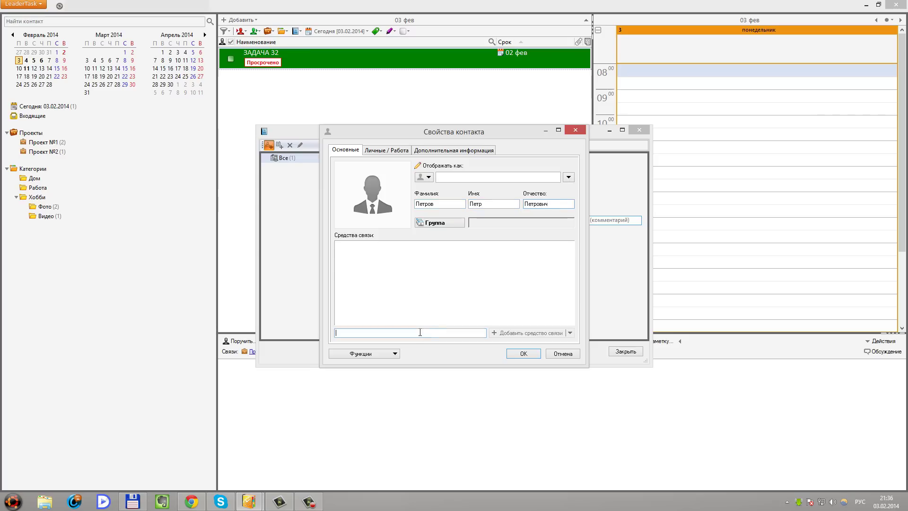
pyautogui.write('6541231')
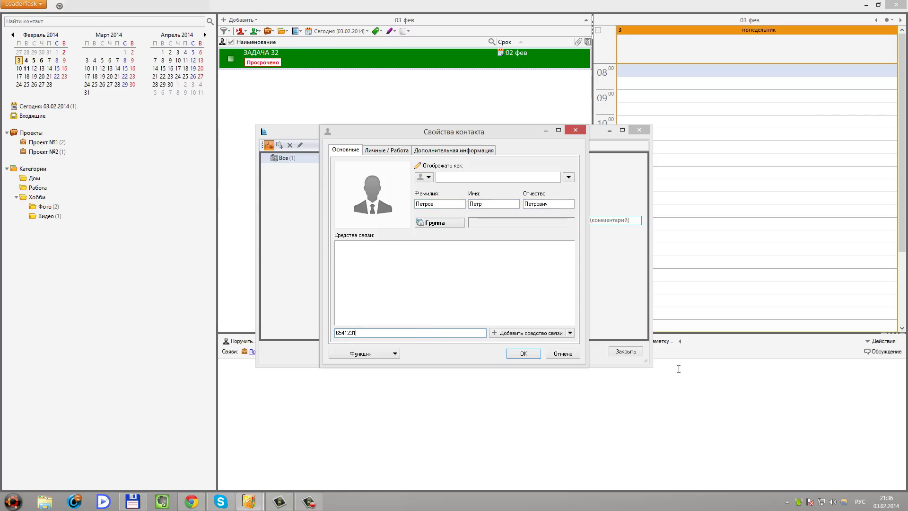
pyautogui.click(427, 178)
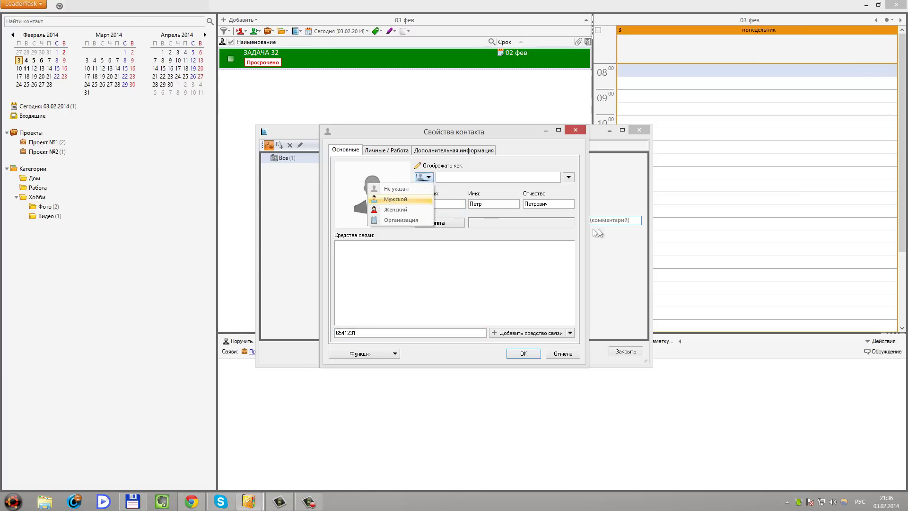
pyautogui.click(395, 199)
pyautogui.click(518, 353)
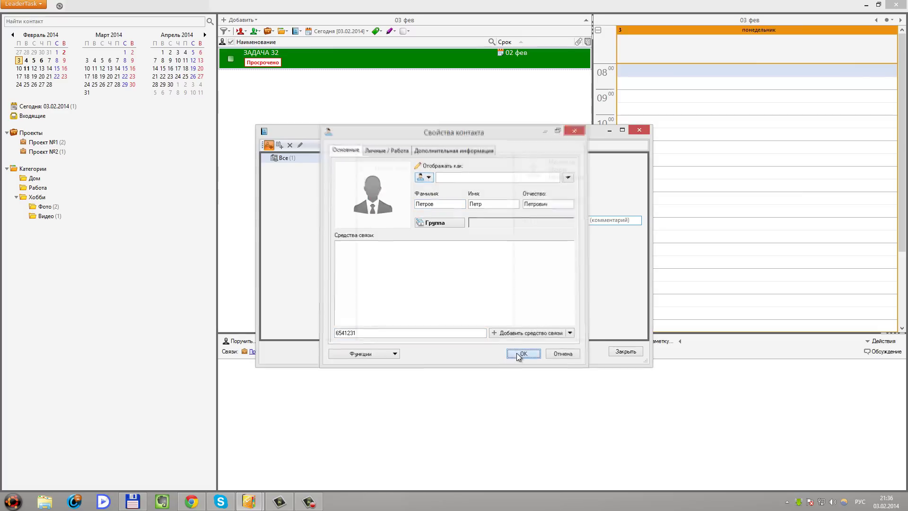
# Review the first contact's card, check its Отображать как type, and close it
pyautogui.doubleClick(401, 170)
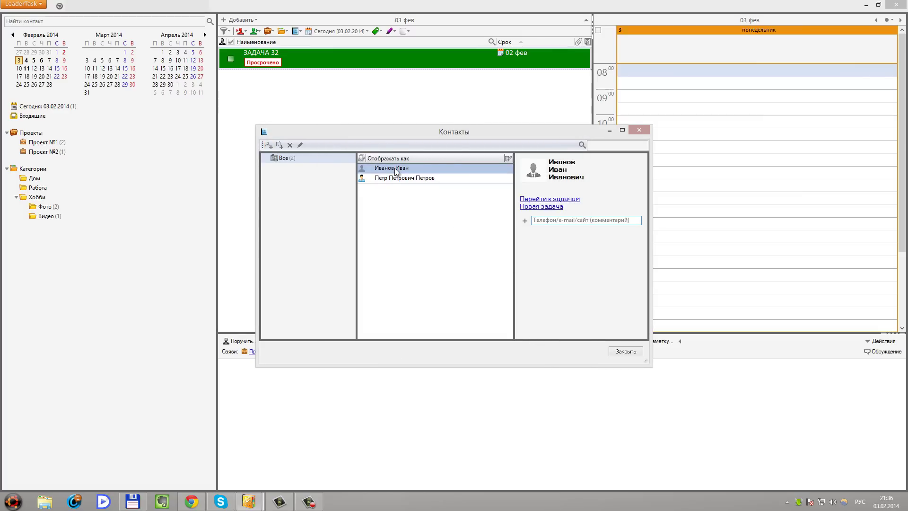
pyautogui.click(428, 177)
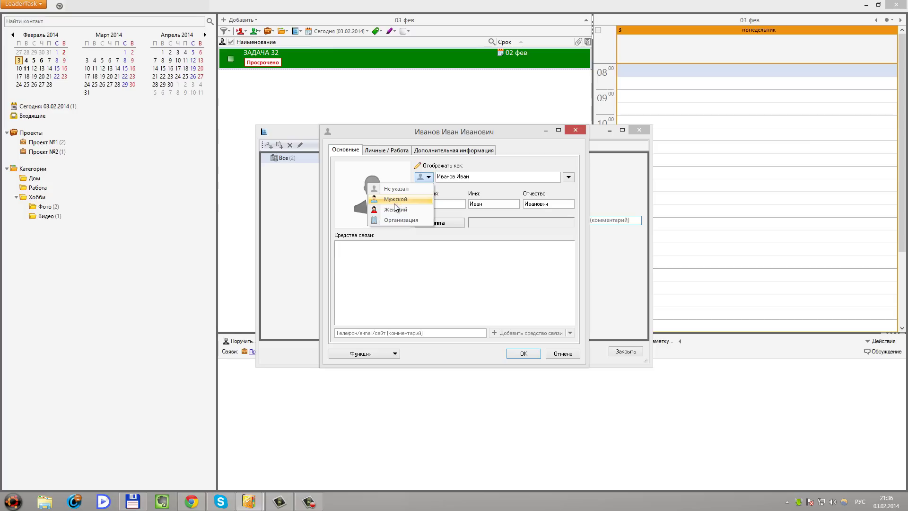
pyautogui.click(464, 251)
pyautogui.click(524, 353)
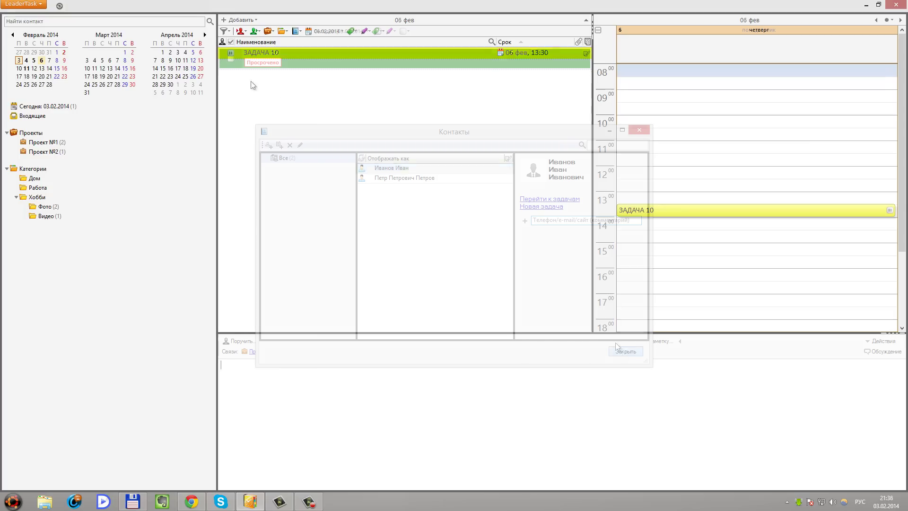
# Find the contact via Найти контакт and show its linked tasks
pyautogui.click(74, 22)
pyautogui.write('ива')
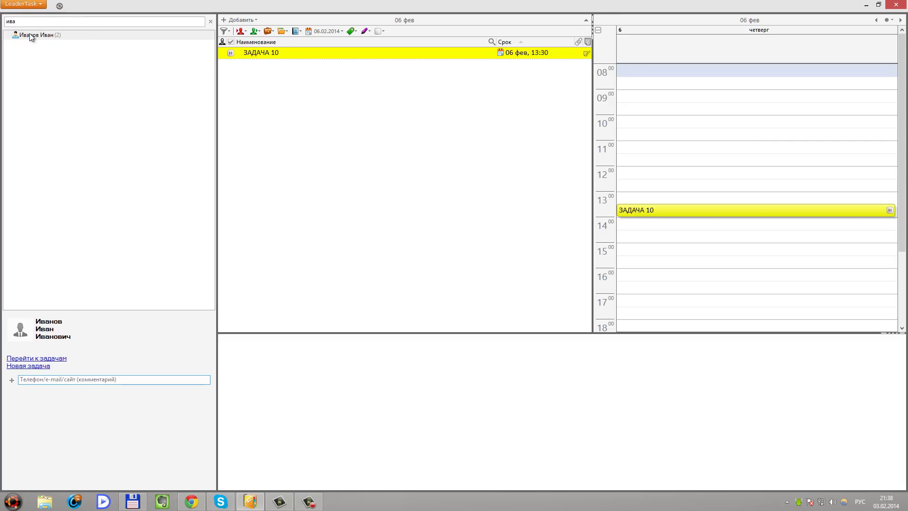
pyautogui.click(30, 35)
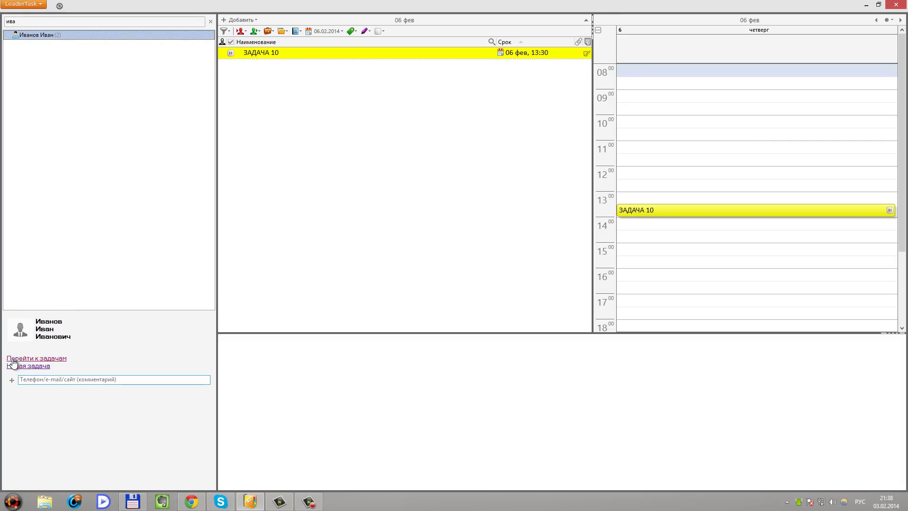
pyautogui.click(36, 359)
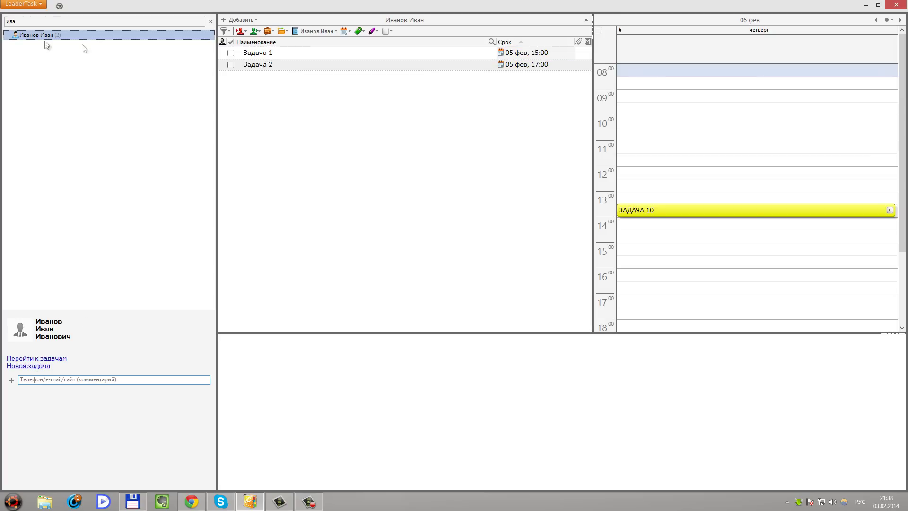
# Create and save a new task Задача 11 for this contact
pyautogui.click(27, 367)
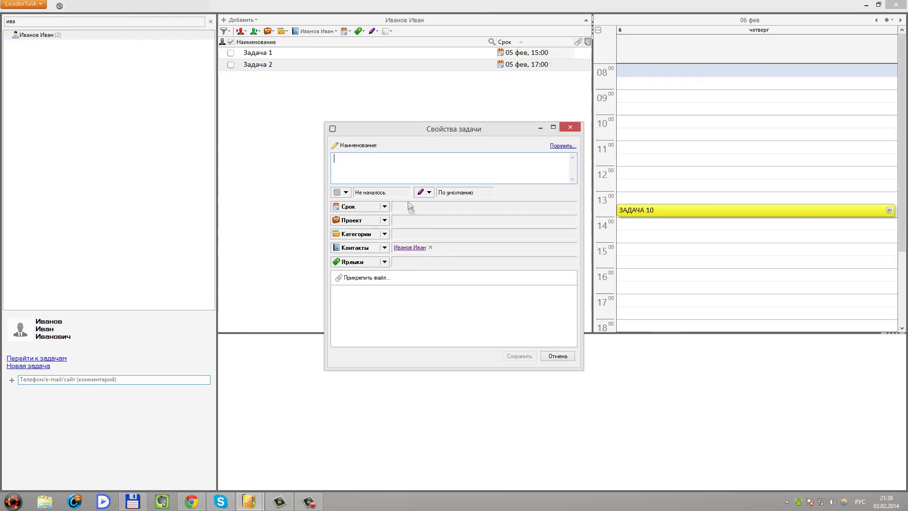
pyautogui.write('Зач')
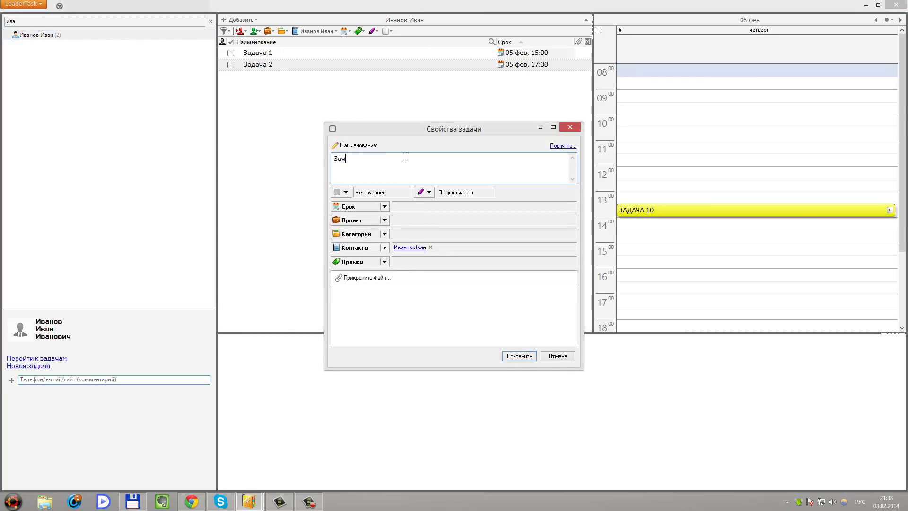
pyautogui.write('дача 11')
pyautogui.click(520, 356)
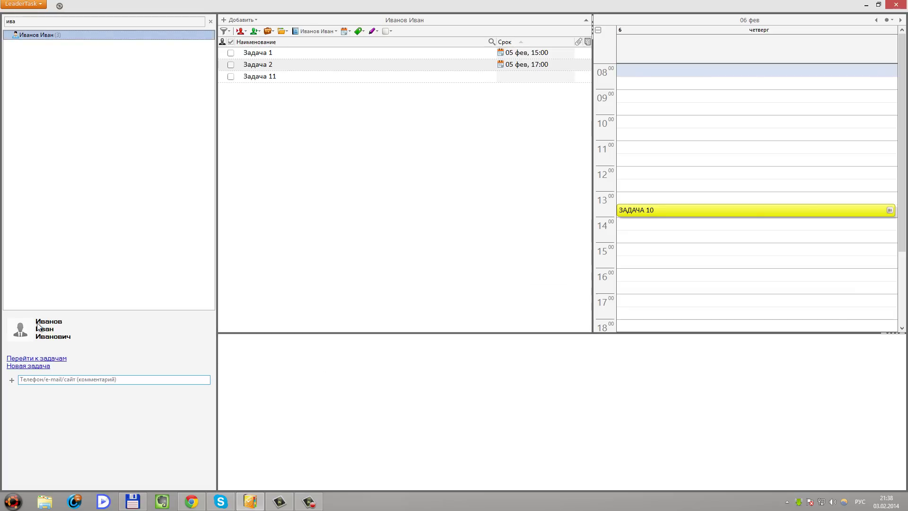
# Add a phone number to the contact's card and save it
pyautogui.doubleClick(47, 332)
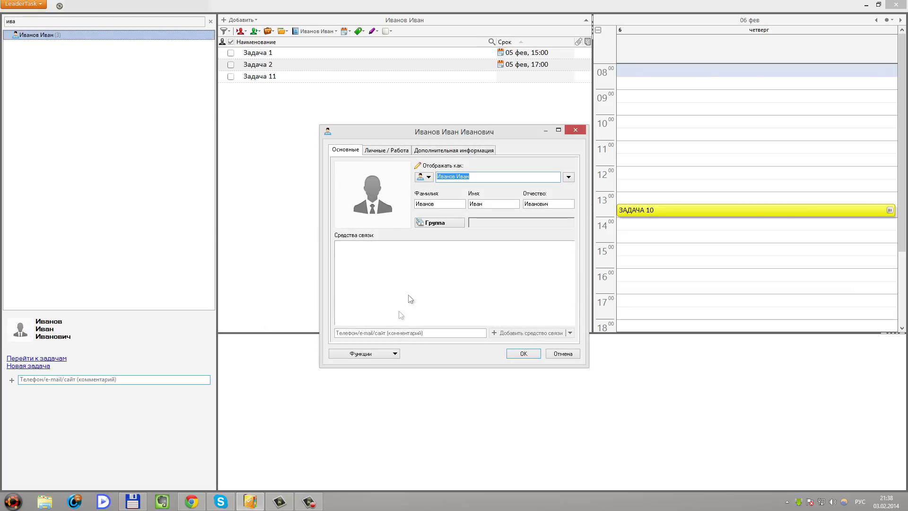
pyautogui.click(384, 150)
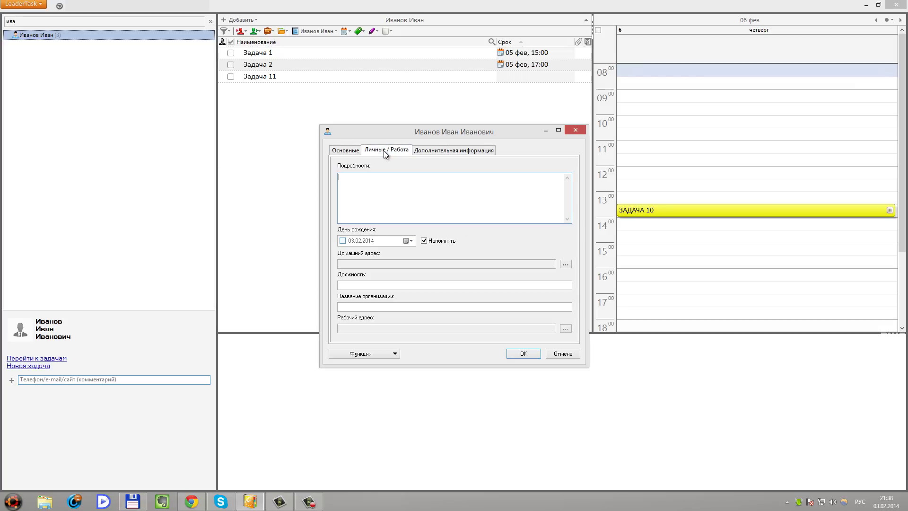
pyautogui.click(357, 152)
pyautogui.click(404, 334)
pyautogui.write('55555')
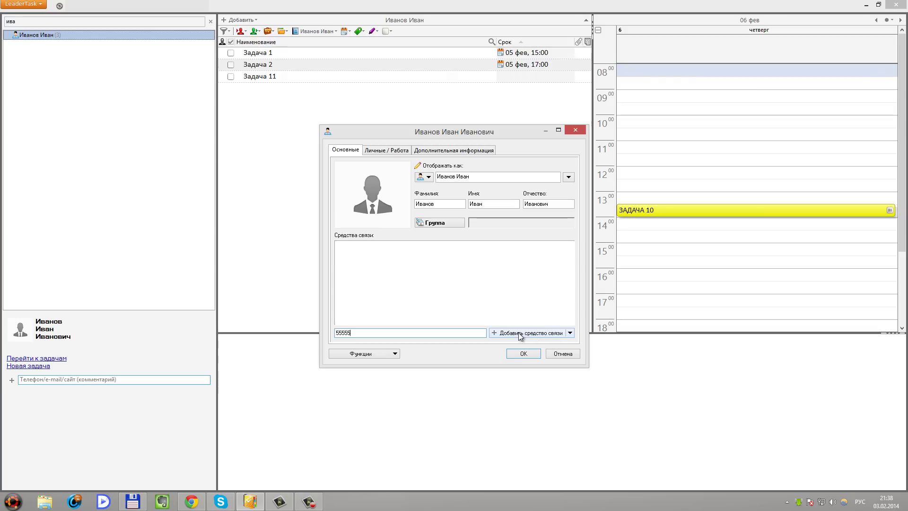
pyautogui.click(512, 333)
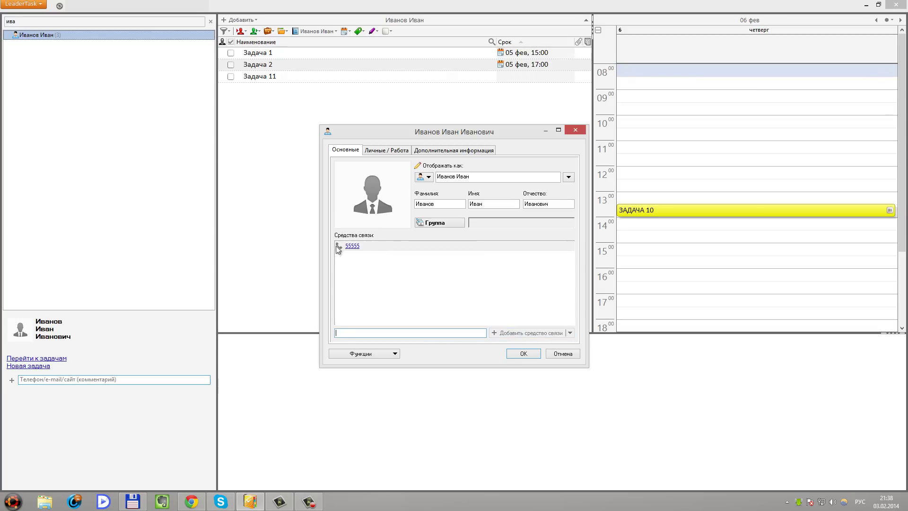
pyautogui.click(523, 355)
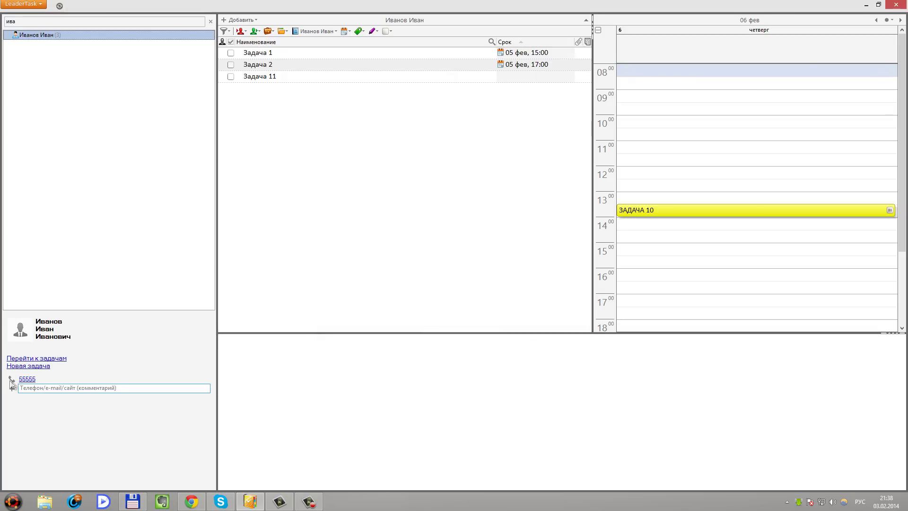
# Add an e-mail address as another means of contact
pyautogui.click(38, 388)
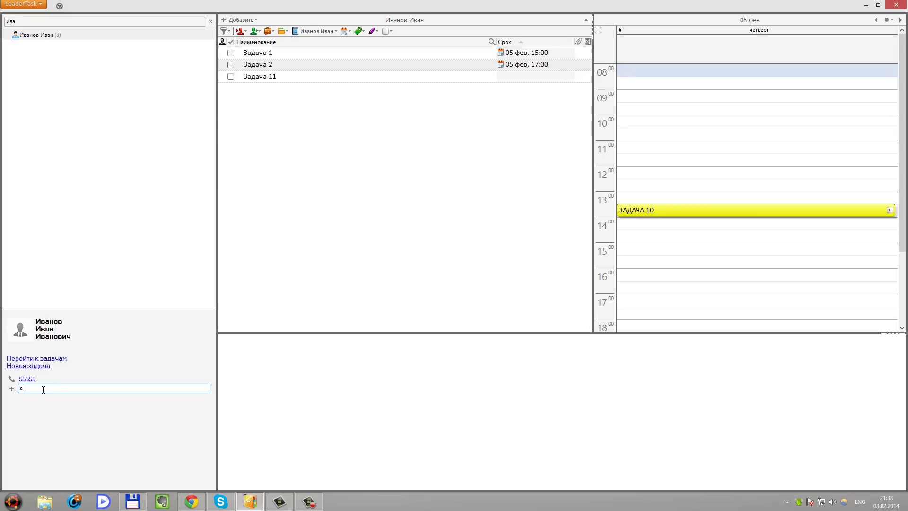
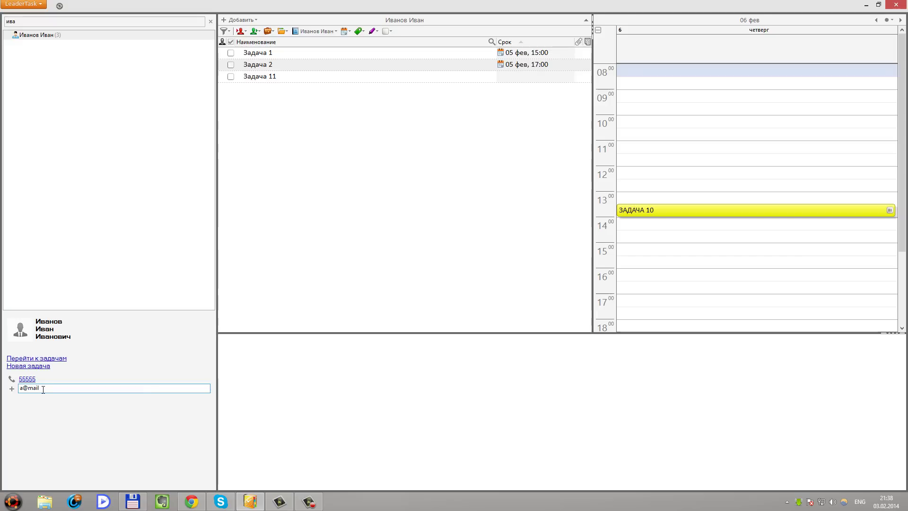
pyautogui.press('Return')
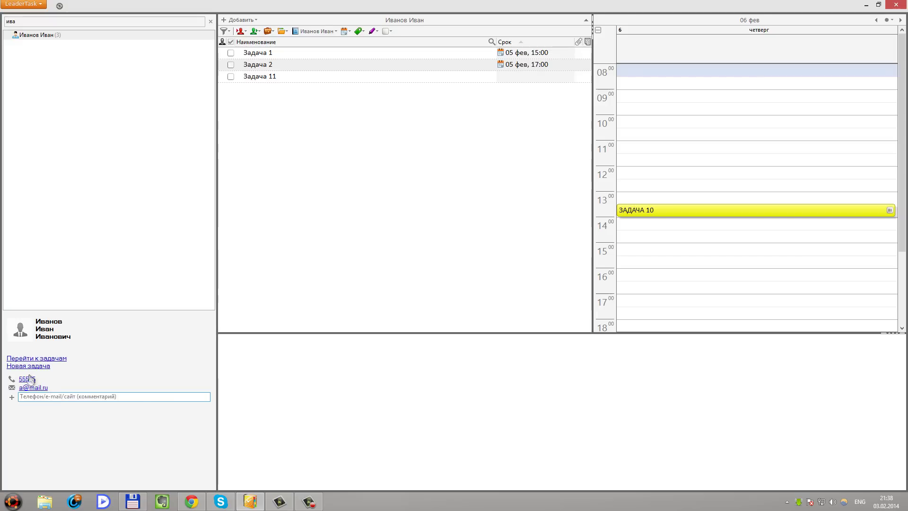
# Clear the contact search, show 5 February's tasks and open Задача 1's details
pyautogui.click(210, 21)
pyautogui.click(42, 60)
pyautogui.click(33, 61)
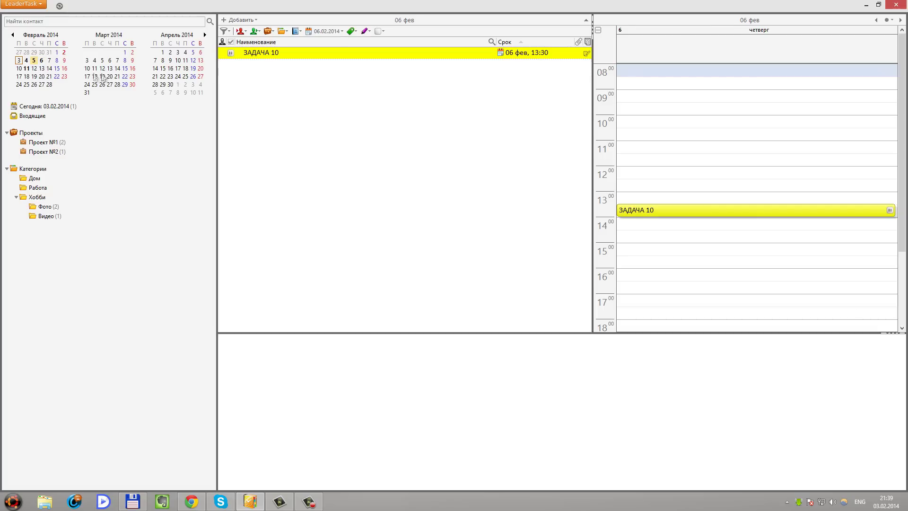
pyautogui.click(267, 56)
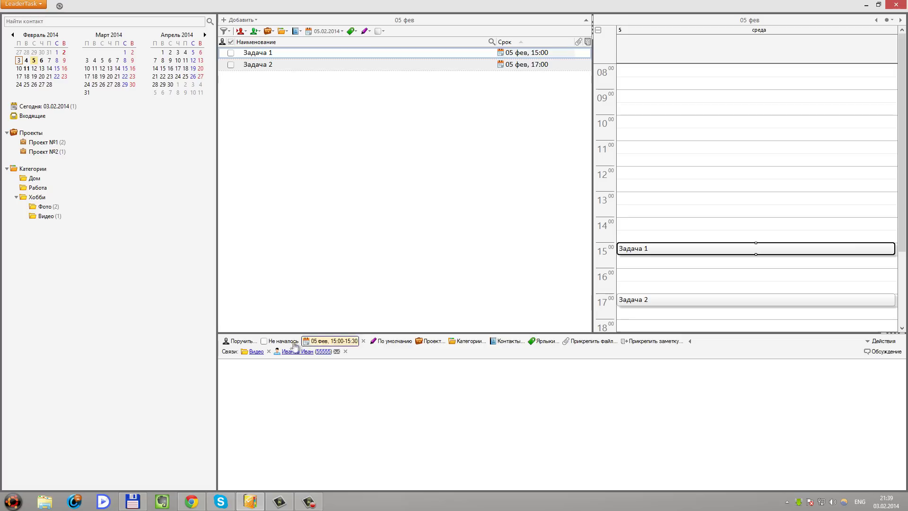
# Try the linked contact's call and mail links, then filter the list to that contact's tasks
pyautogui.click(324, 357)
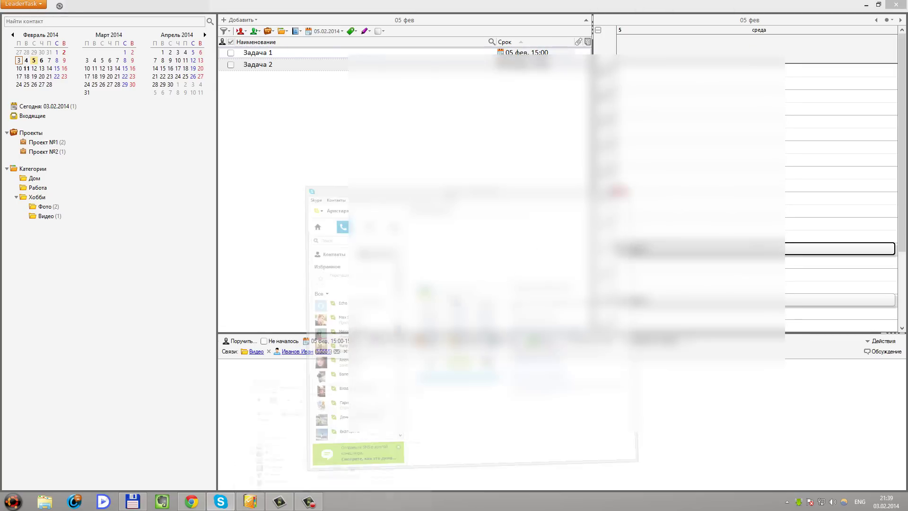
pyautogui.click(752, 62)
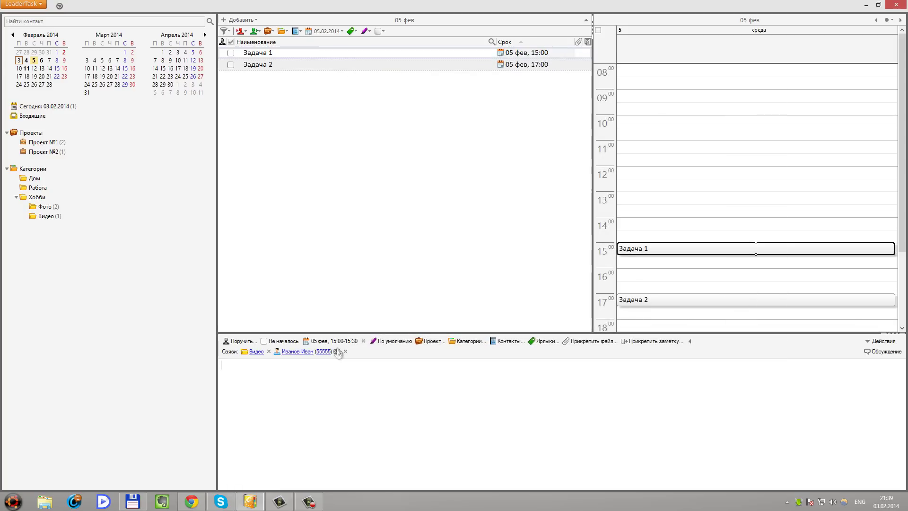
pyautogui.click(337, 348)
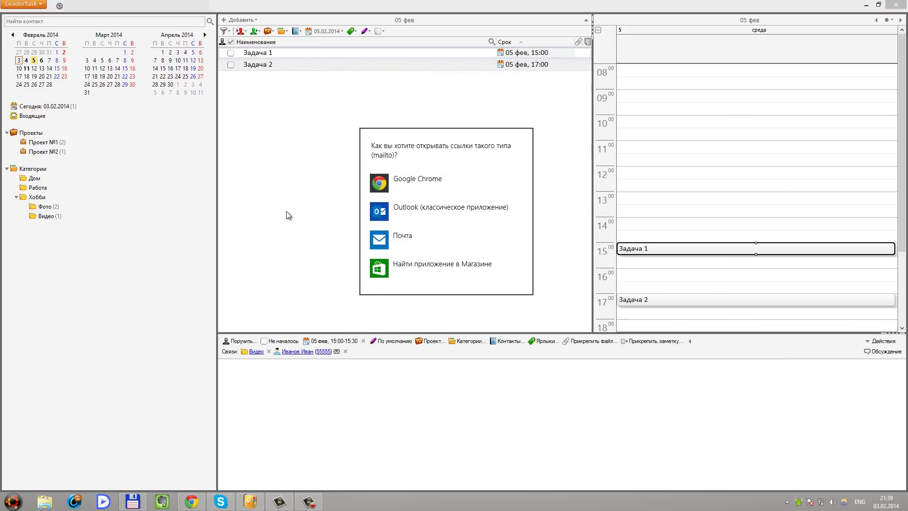
pyautogui.click(287, 270)
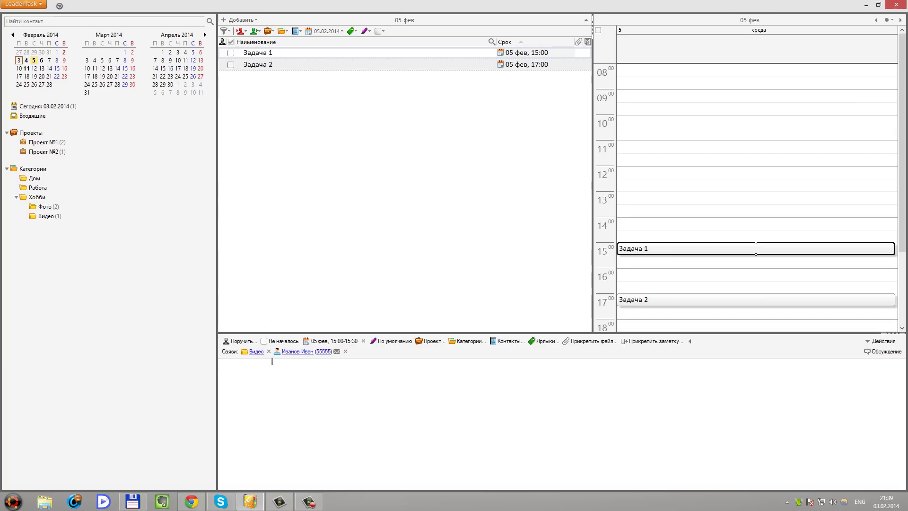
pyautogui.click(293, 351)
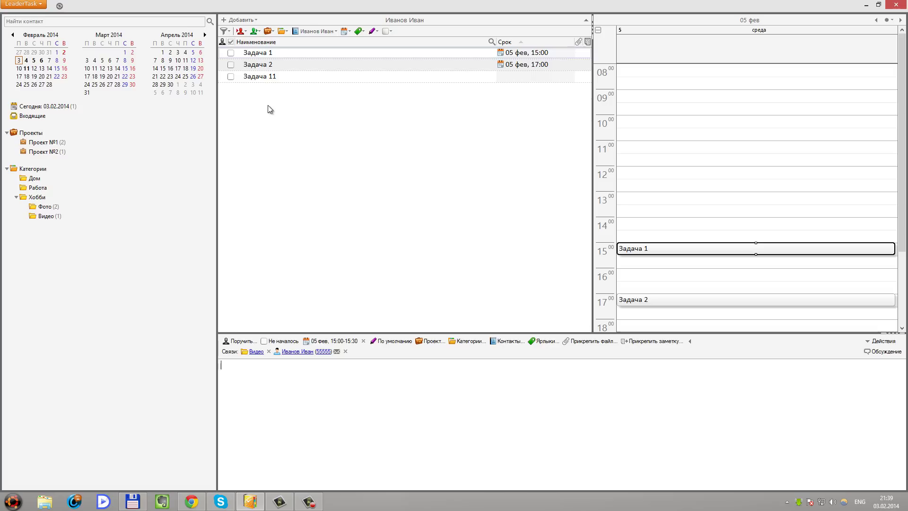
pyautogui.click(290, 91)
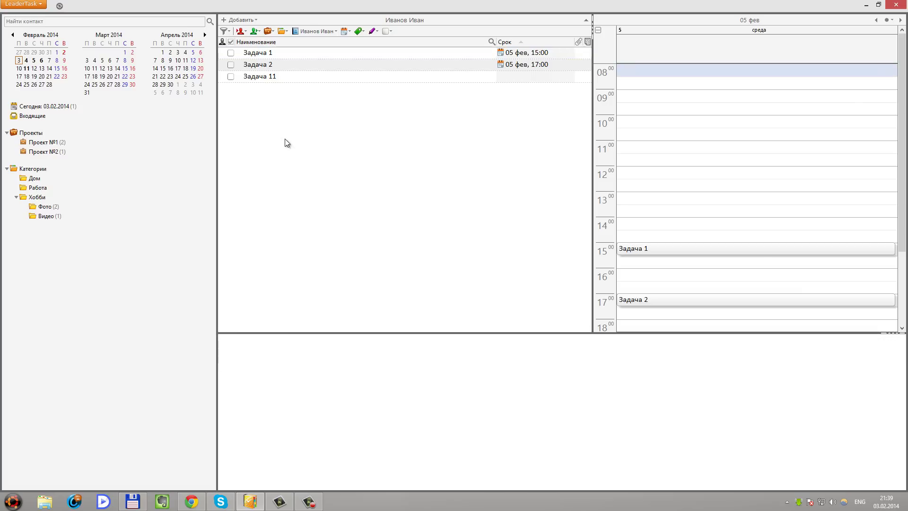
# Add a new task named 'Задача 77'
pyautogui.press('Insert')
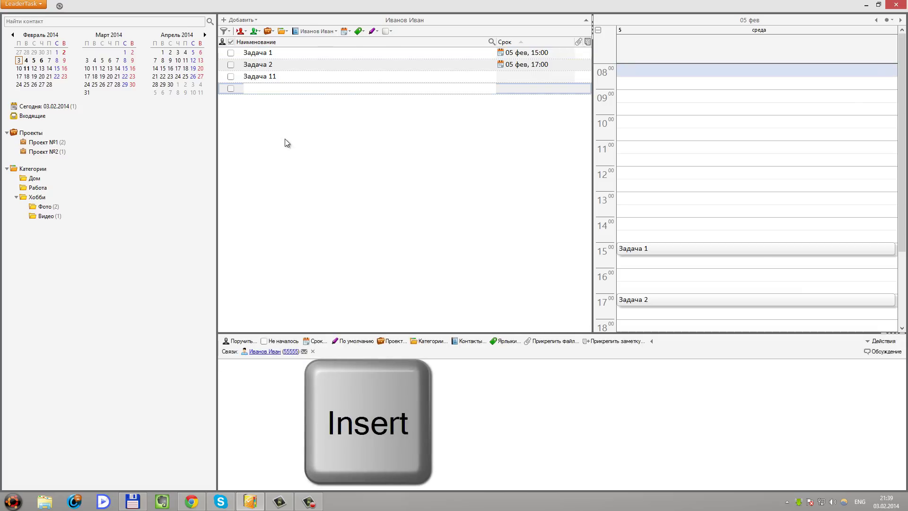
pyautogui.hotkey('alt', 'shift')
pyautogui.write('Задача 77')
pyautogui.press('Return')
# Search the contacts for 'и' and mark Задача 2 as completed
pyautogui.click(87, 21)
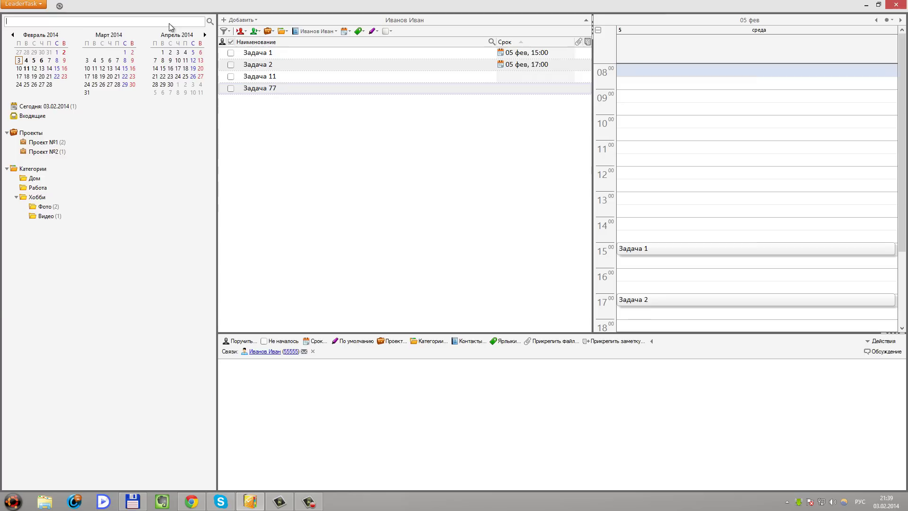
pyautogui.write('и')
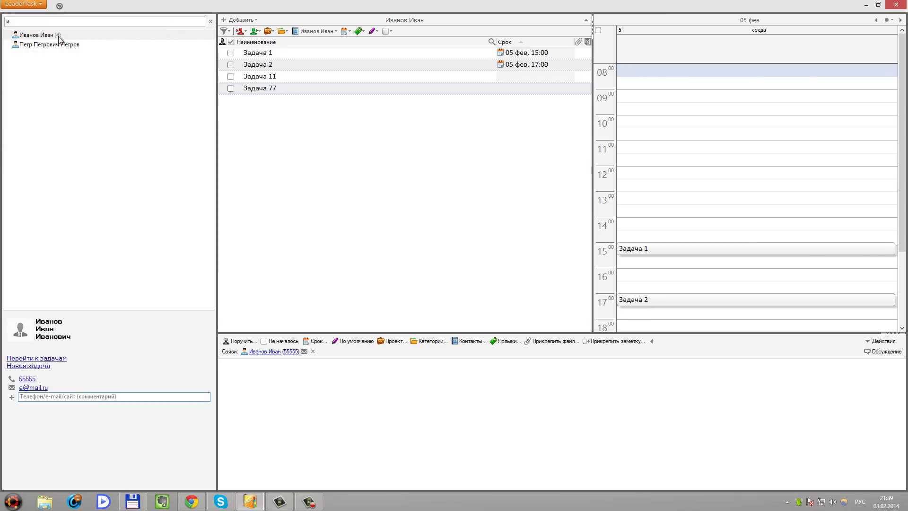
pyautogui.click(260, 67)
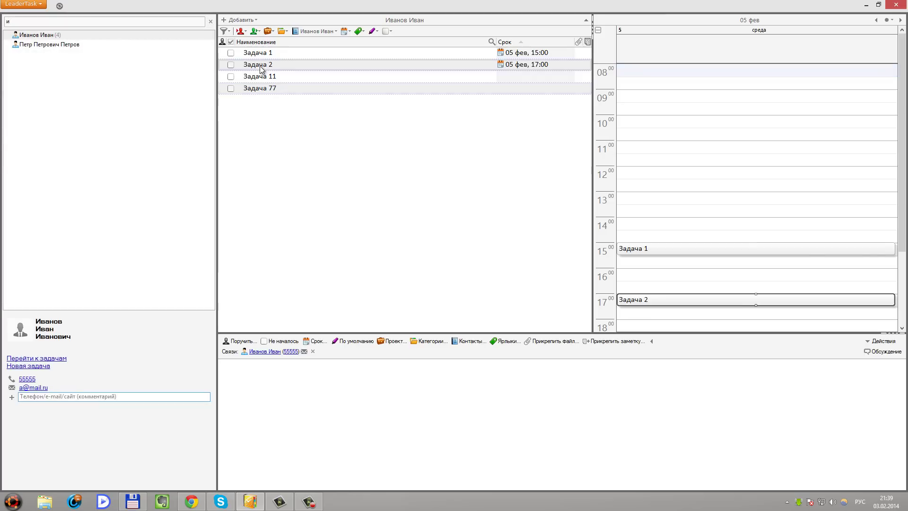
pyautogui.press('space')
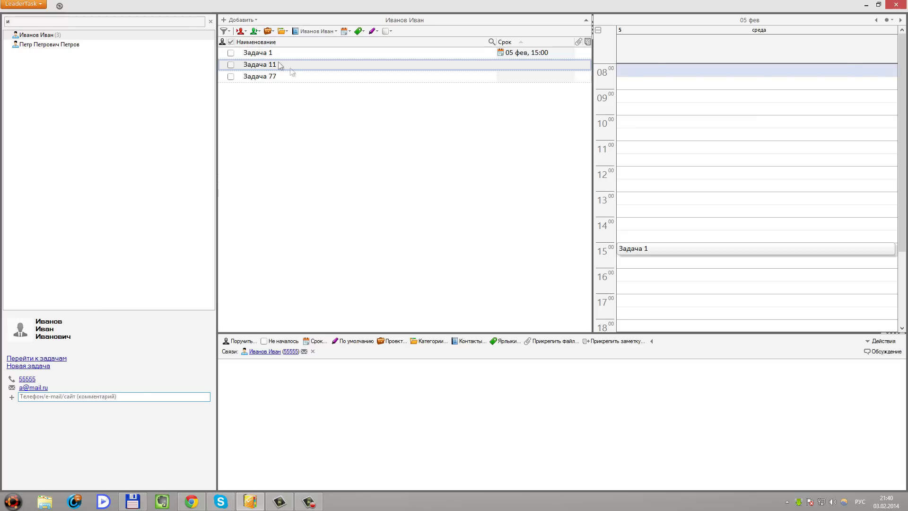
# Reset the filter to all tasks, try a name search for 'задача 9', then clear it
pyautogui.click(226, 31)
pyautogui.click(237, 43)
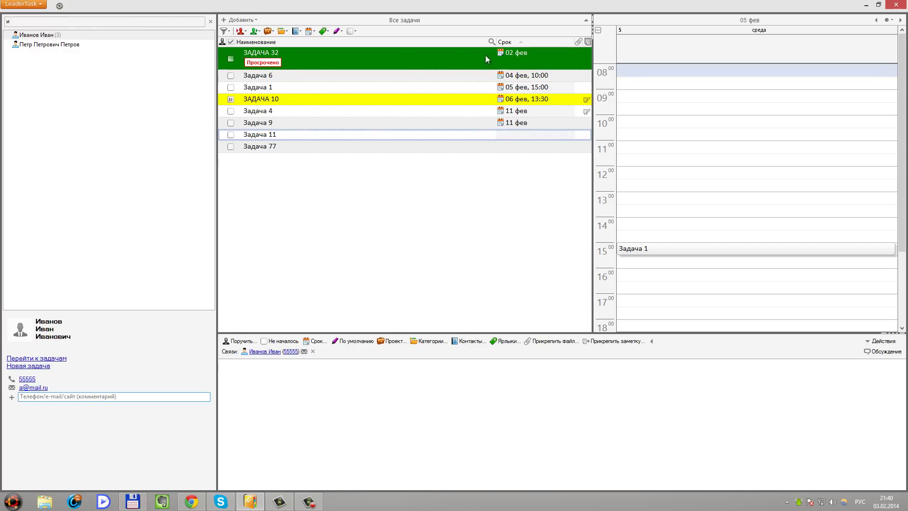
pyautogui.click(492, 42)
pyautogui.write('задача 9')
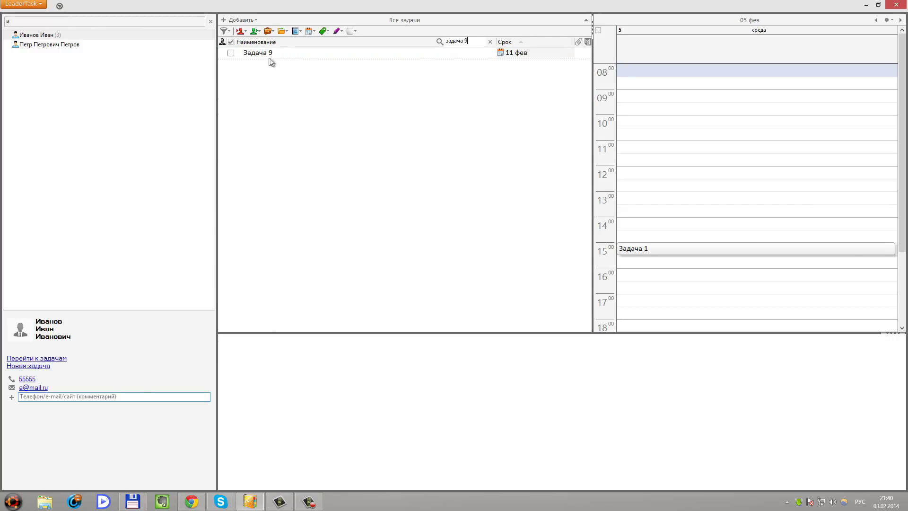
pyautogui.click(490, 42)
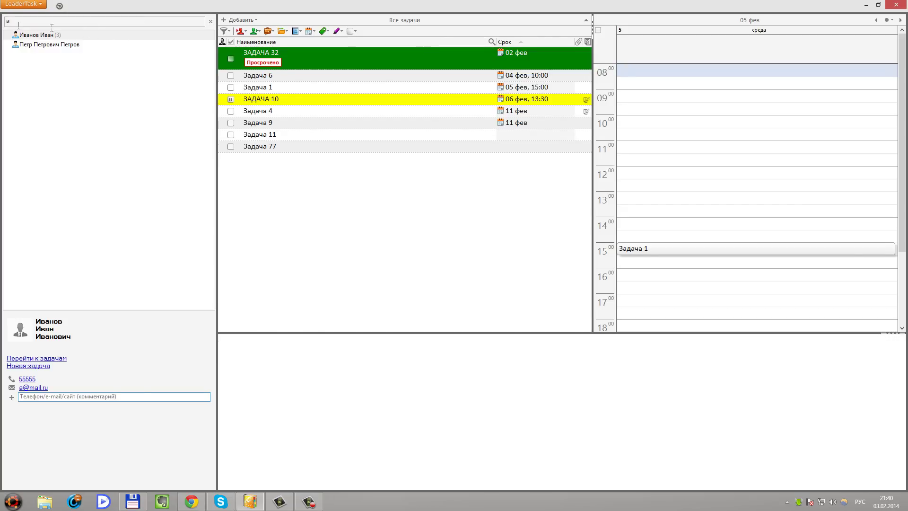
# Search for 'Задача 11' with Инструменты > Поиск
pyautogui.click(23, 4)
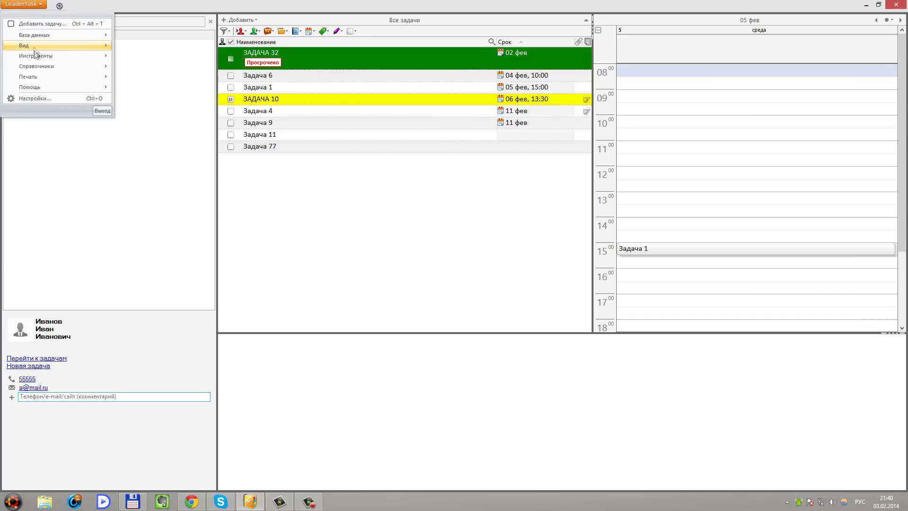
pyautogui.moveTo(38, 55)
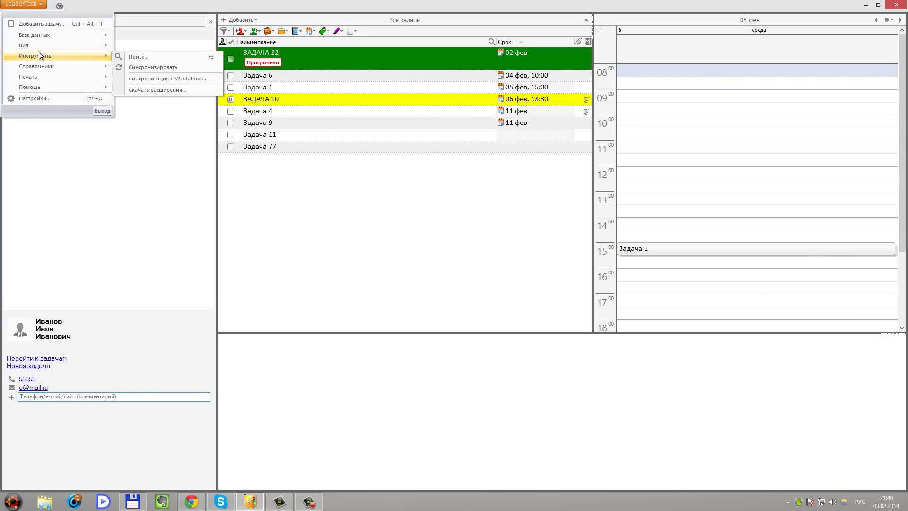
pyautogui.click(139, 57)
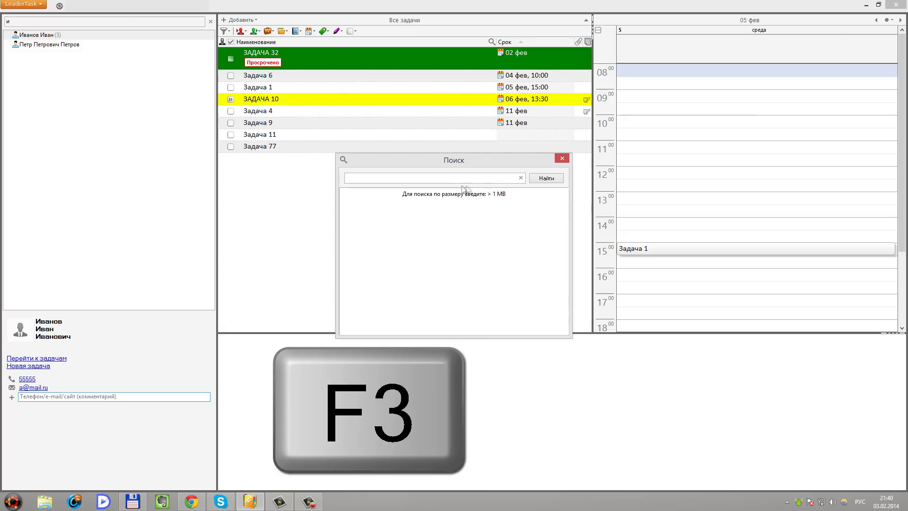
pyautogui.write('За')
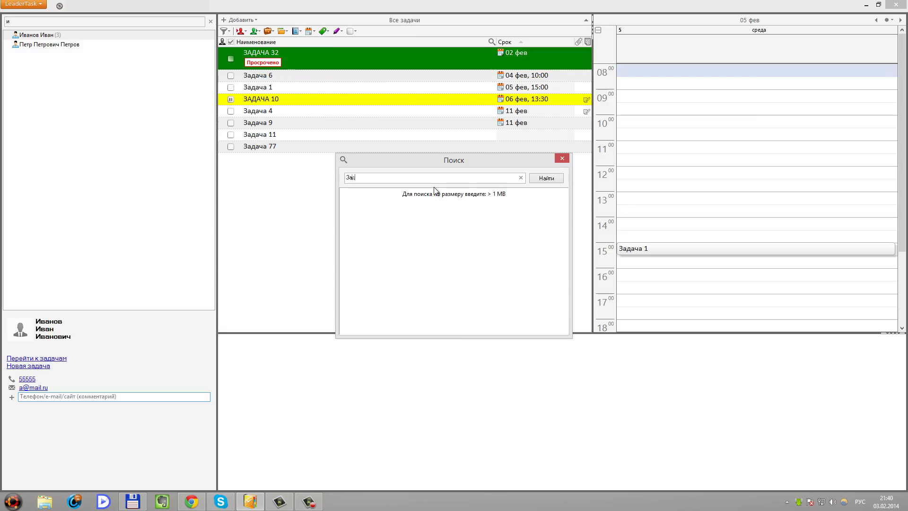
pyautogui.write('дача 11')
pyautogui.click(540, 178)
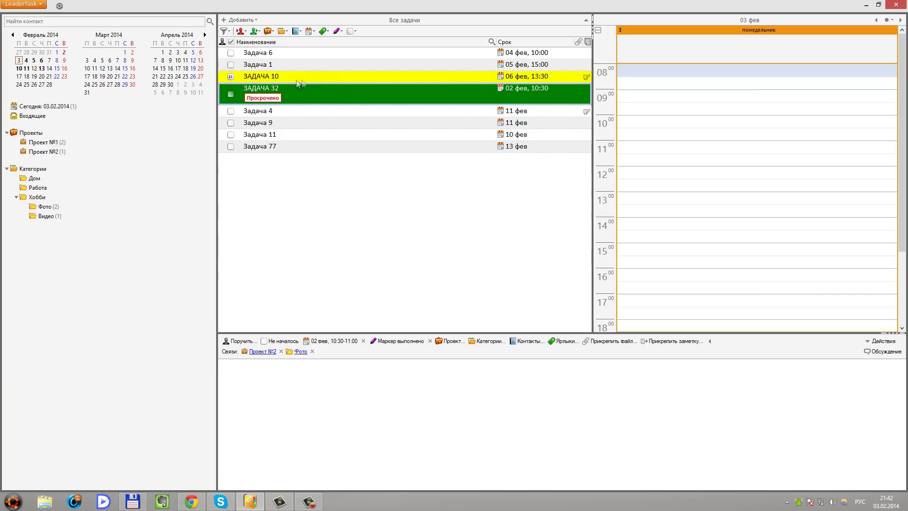
# View Задача 6's details and keep the filter showing all tasks
pyautogui.click(287, 53)
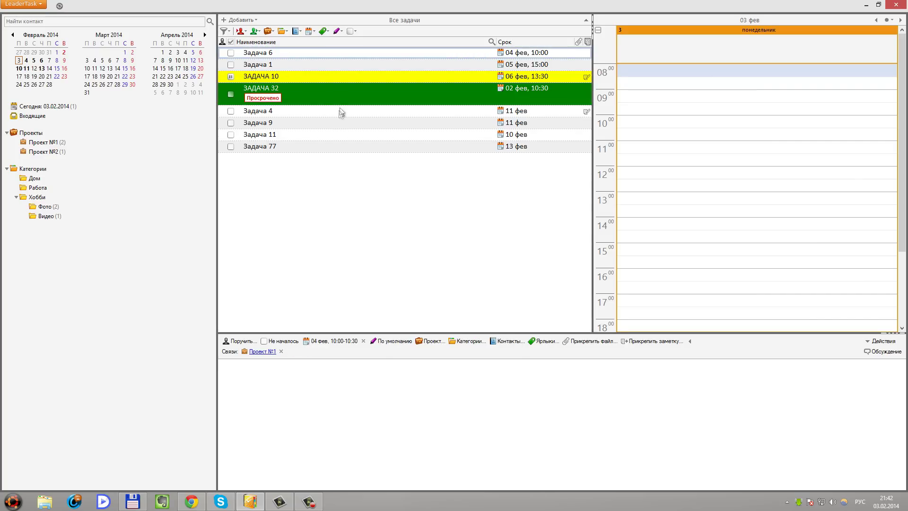
pyautogui.click(226, 31)
pyautogui.click(227, 33)
pyautogui.click(228, 33)
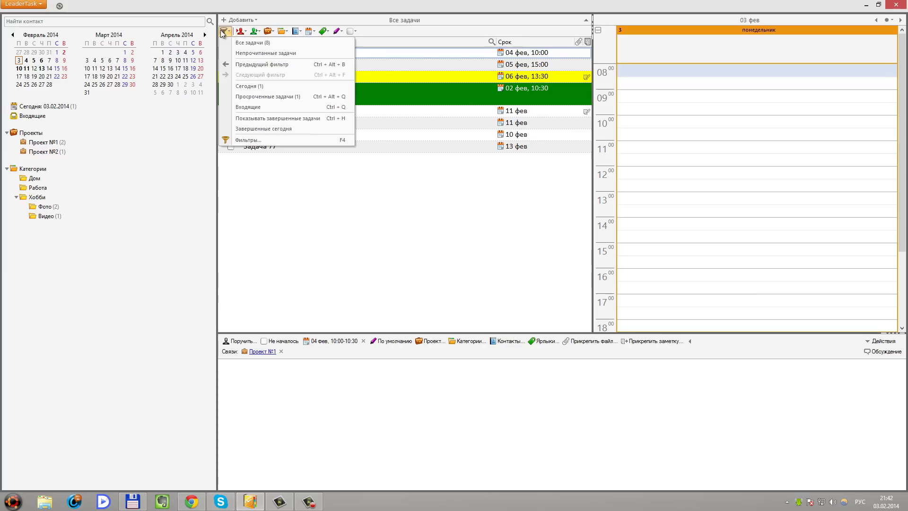
pyautogui.click(250, 42)
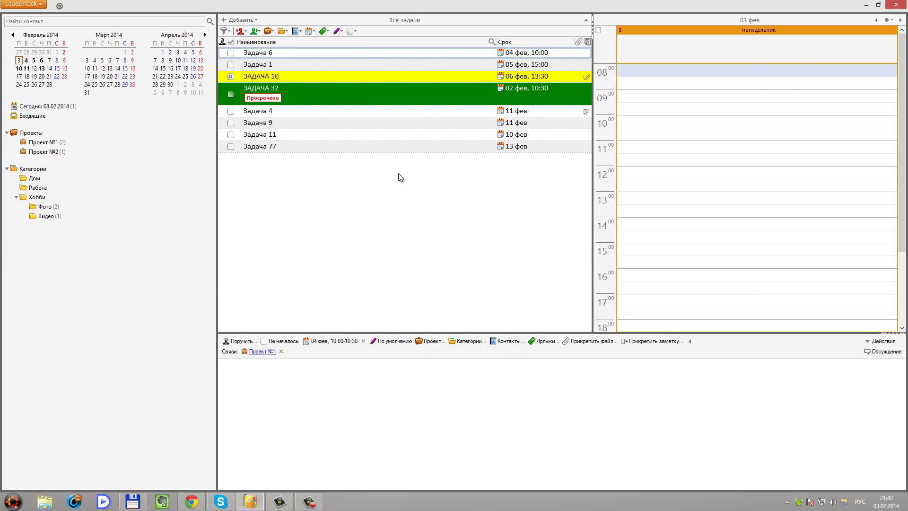
# Preview the task list for printing with Ctrl+Alt+P, then close the preview
pyautogui.hotkey('ctrl', 'alt', 'p')
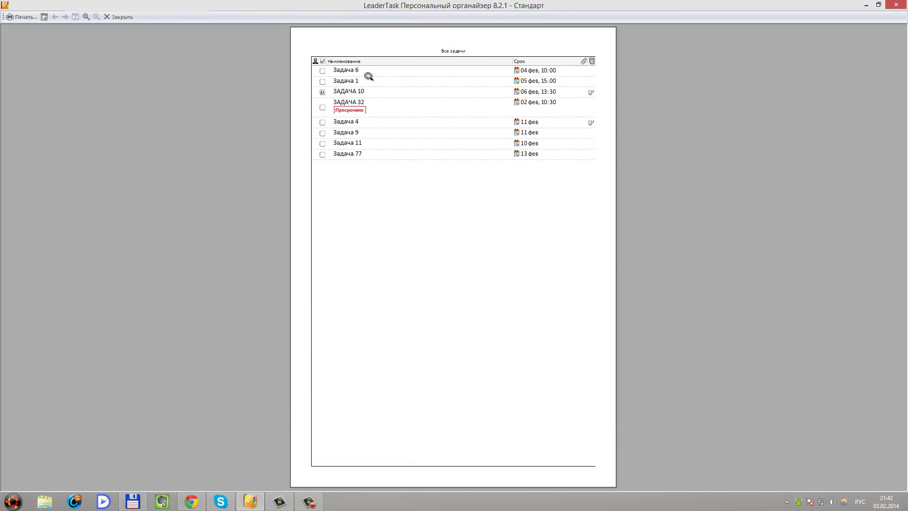
pyautogui.click(110, 19)
pyautogui.click(117, 19)
# Schedule ЗАДАЧА 32 at 09:00, Задача 4 at 12:00, 11 at 13:30, 77 at 15:00 on 3 February
pyautogui.moveTo(297, 98); pyautogui.dragTo(35, 66)
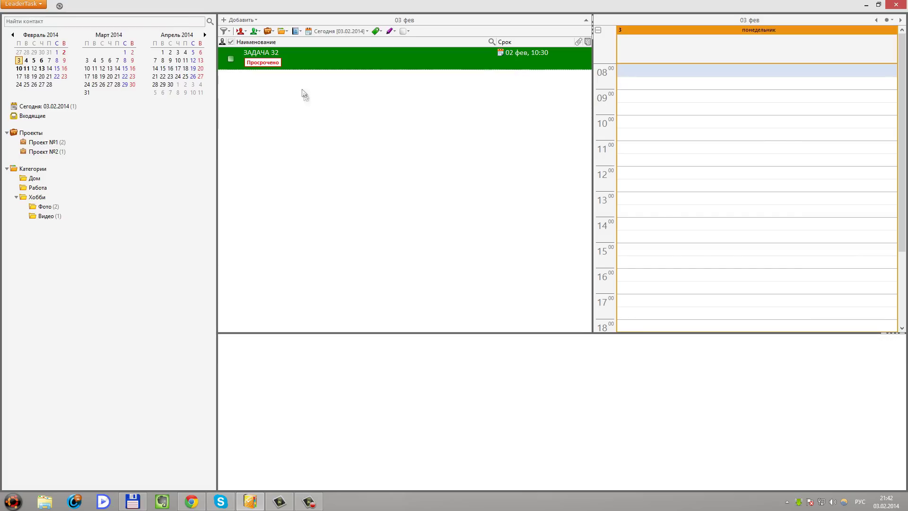
pyautogui.moveTo(253, 56); pyautogui.dragTo(683, 97)
pyautogui.click(240, 32)
pyautogui.click(288, 96)
pyautogui.moveTo(284, 100); pyautogui.dragTo(670, 135)
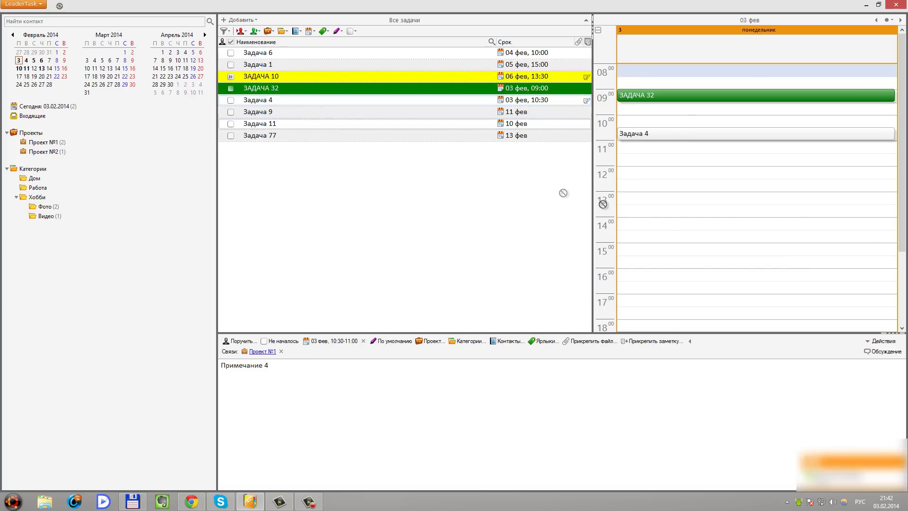
pyautogui.moveTo(603, 204); pyautogui.dragTo(671, 209)
pyautogui.moveTo(265, 136); pyautogui.dragTo(656, 251)
pyautogui.moveTo(262, 101); pyautogui.dragTo(657, 173)
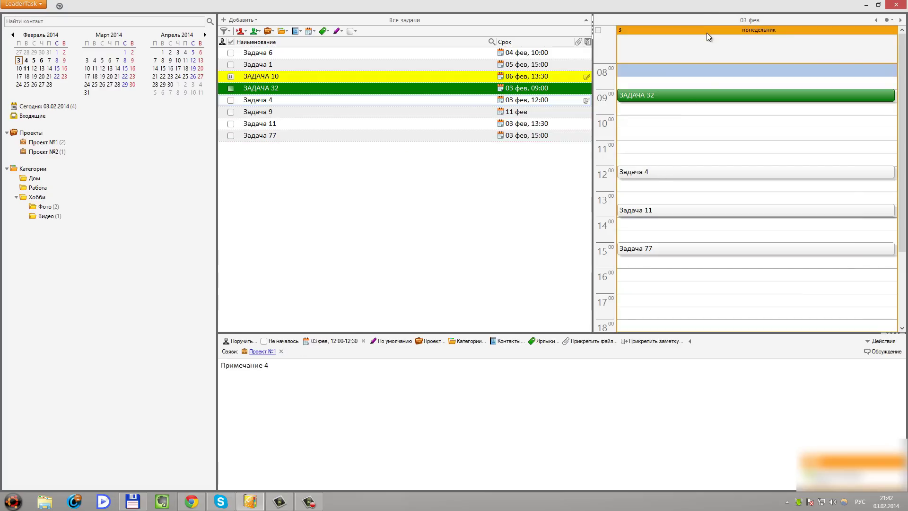
pyautogui.hotkey('ctrl', 'p')
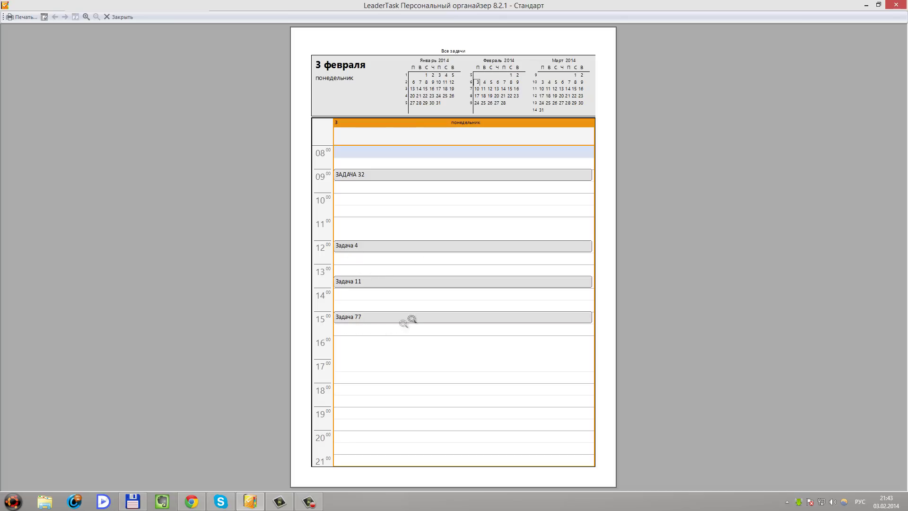
pyautogui.click(866, 5)
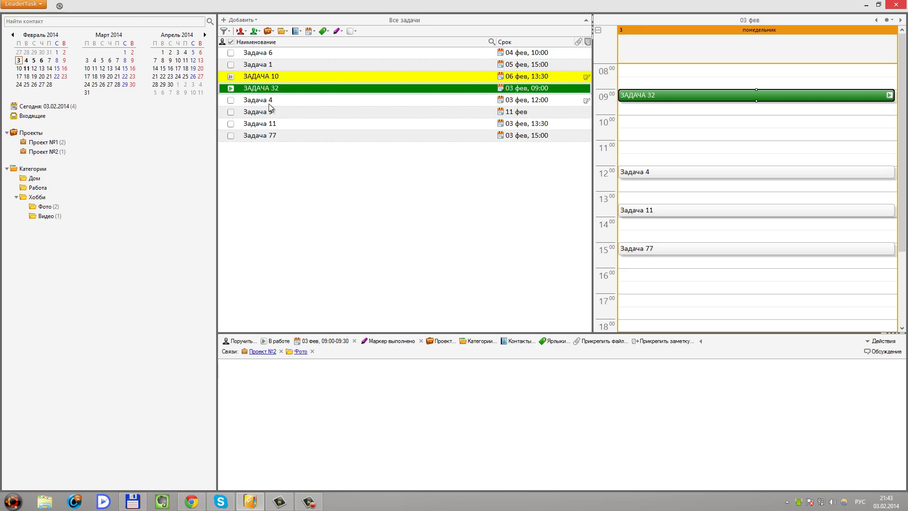
pyautogui.hotkey('ctrl', 'p')
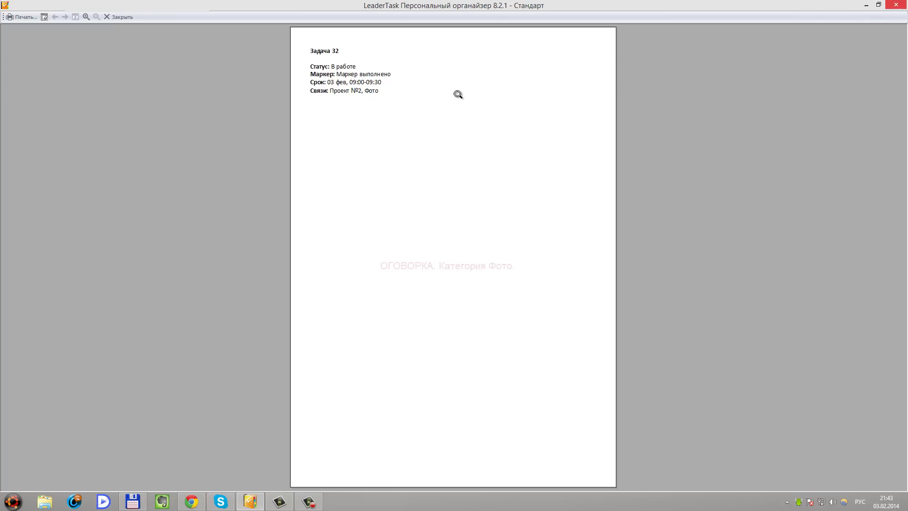
pyautogui.click(896, 5)
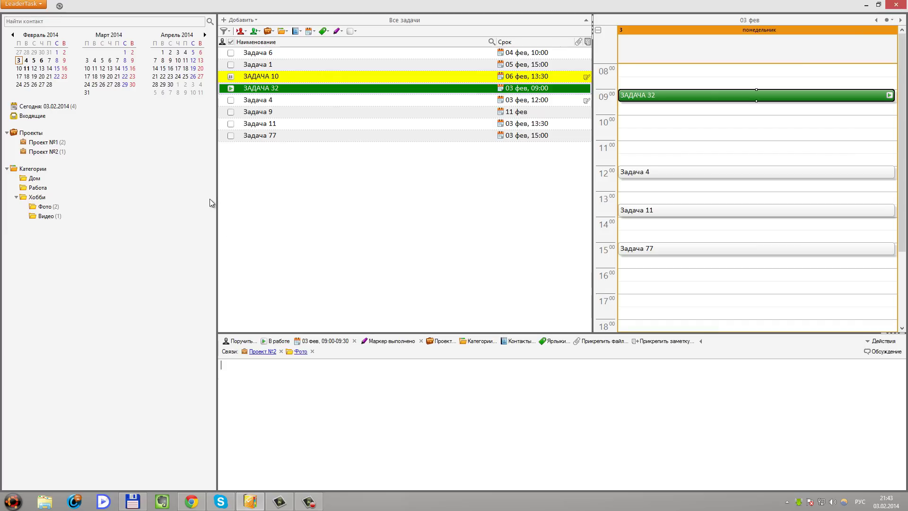
# Select Задача 1, 4, 11 and 77 together and delete them, confirming with Да
pyautogui.click(261, 100)
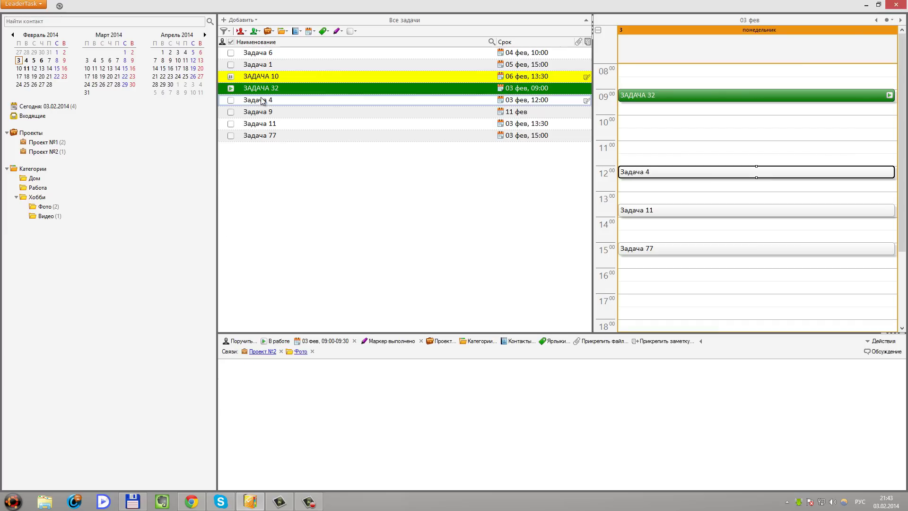
pyautogui.press('shift')
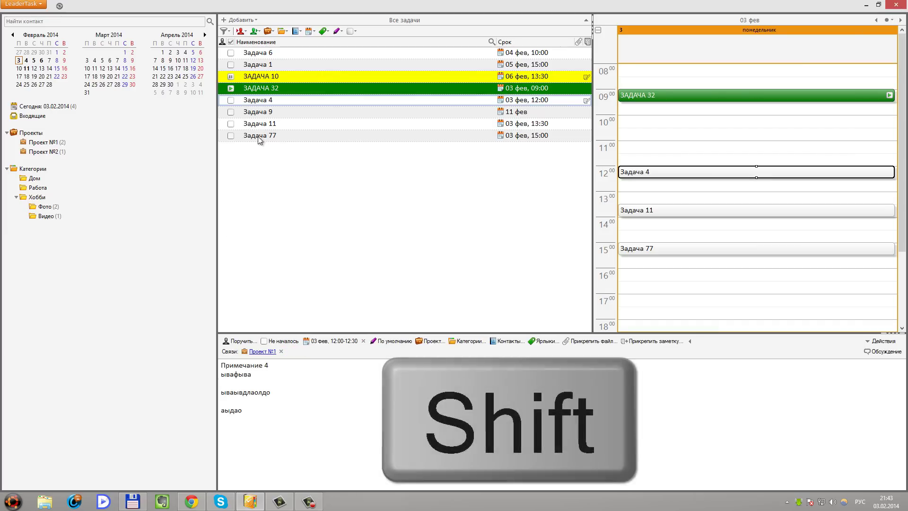
pyautogui.keyDown('shift'); pyautogui.click(259, 139); pyautogui.keyUp('shift')
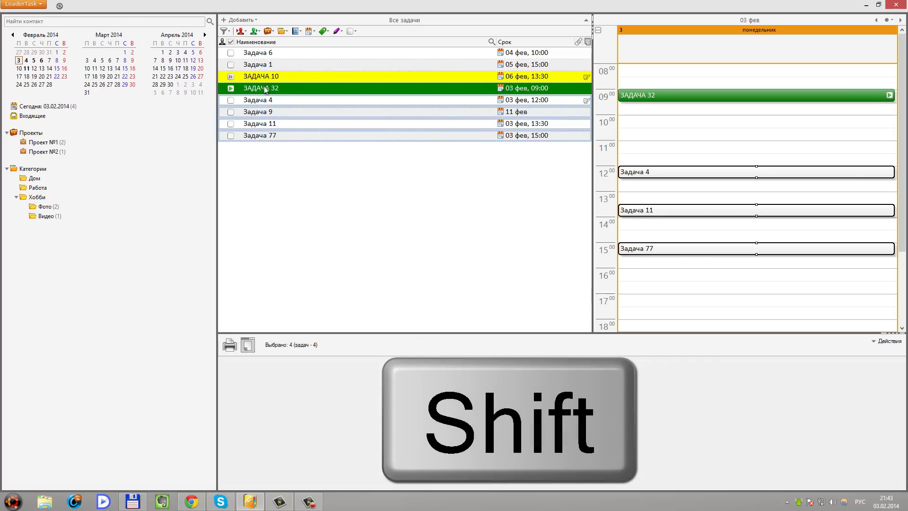
pyautogui.click(263, 66)
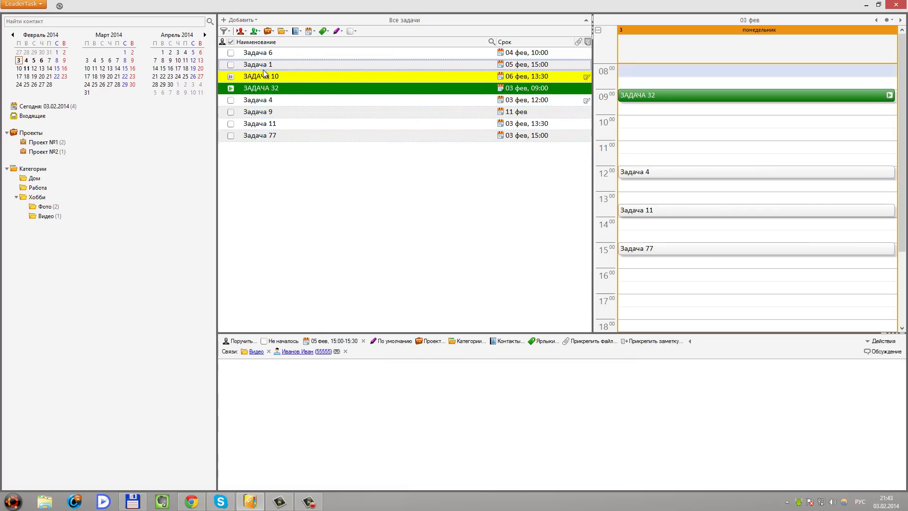
pyautogui.keyDown('ctrl'); pyautogui.click(262, 101); pyautogui.keyUp('ctrl')
pyautogui.keyDown('ctrl'); pyautogui.click(262, 124); pyautogui.keyUp('ctrl')
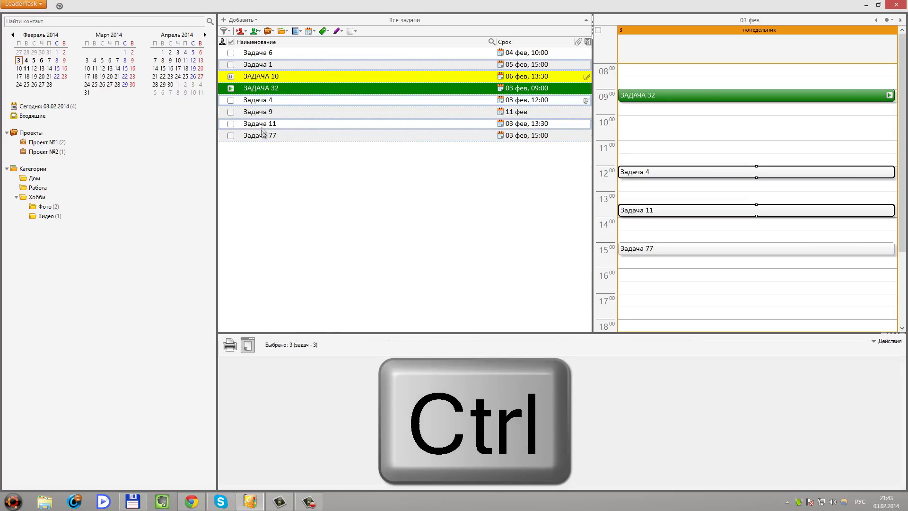
pyautogui.keyDown('ctrl'); pyautogui.click(263, 136); pyautogui.keyUp('ctrl')
pyautogui.press('Delete')
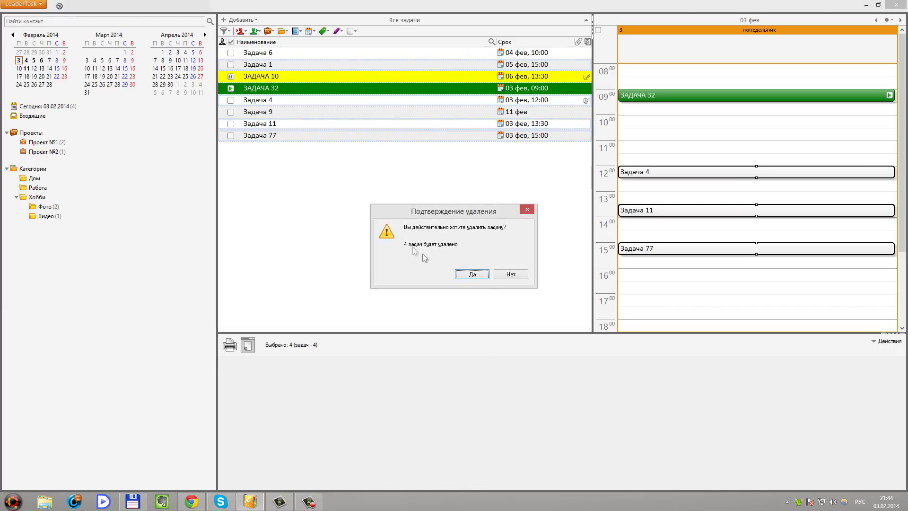
pyautogui.click(469, 274)
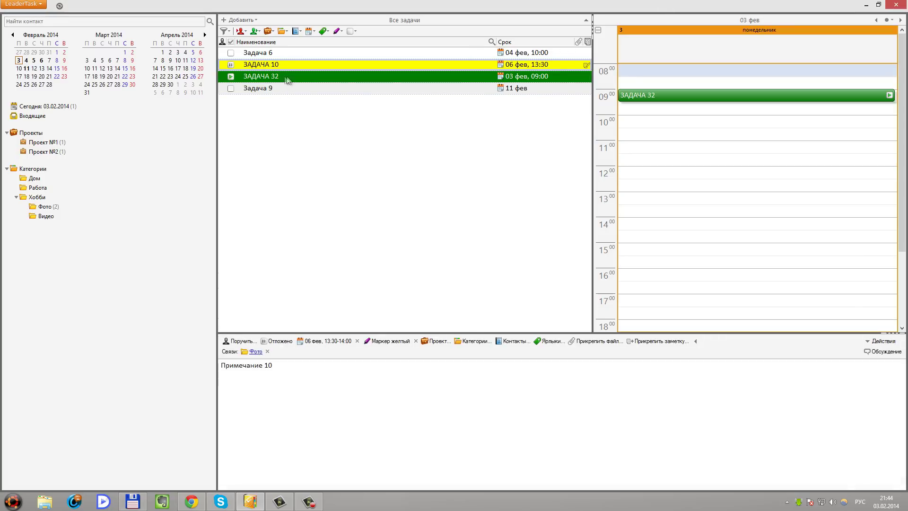